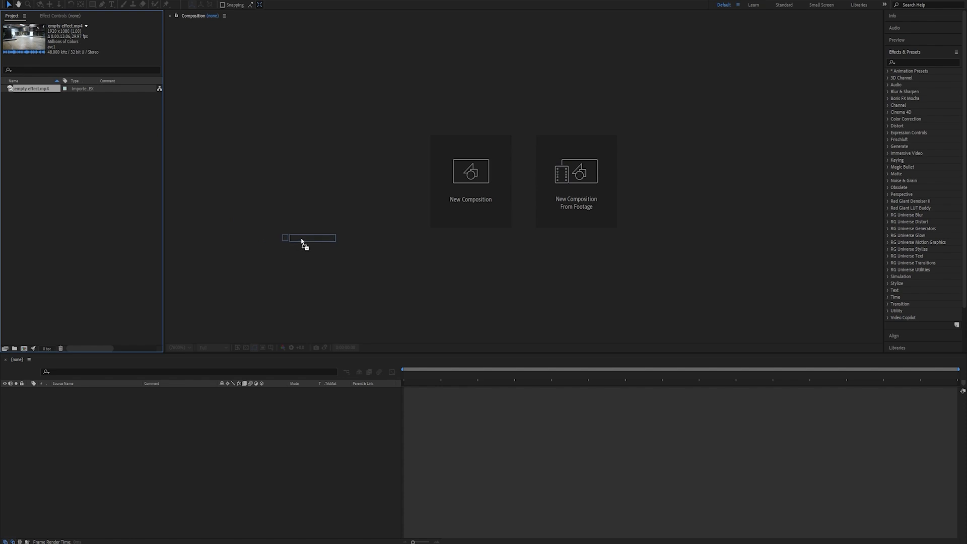
# Step: Create a composition from empty effect.mp4, preview the clip, and park the playhead at 0:00:02:00
pyautogui.moveTo(294, 470); pyautogui.dragTo(295, 467)
pyautogui.press('space')
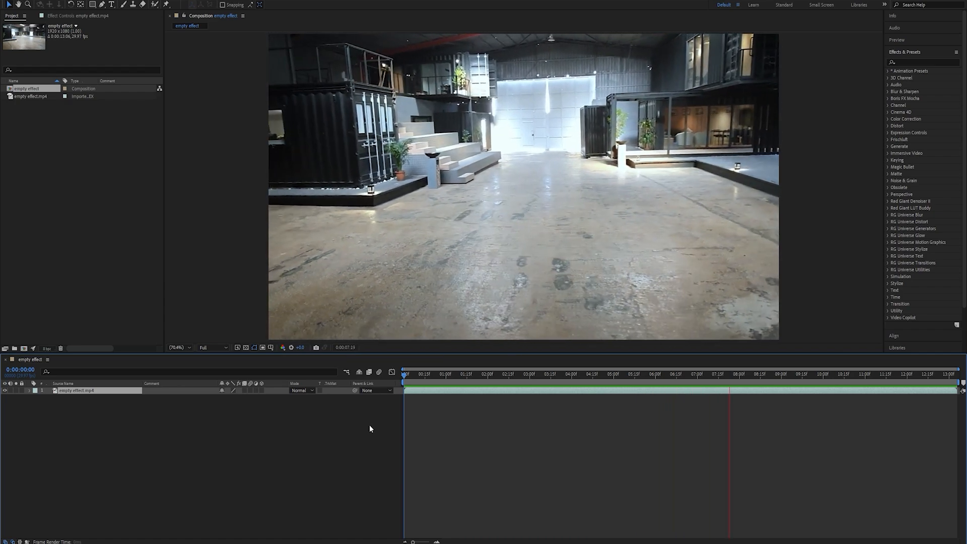
pyautogui.press('space')
pyautogui.click(606, 374)
pyautogui.moveTo(630, 379); pyautogui.dragTo(675, 388)
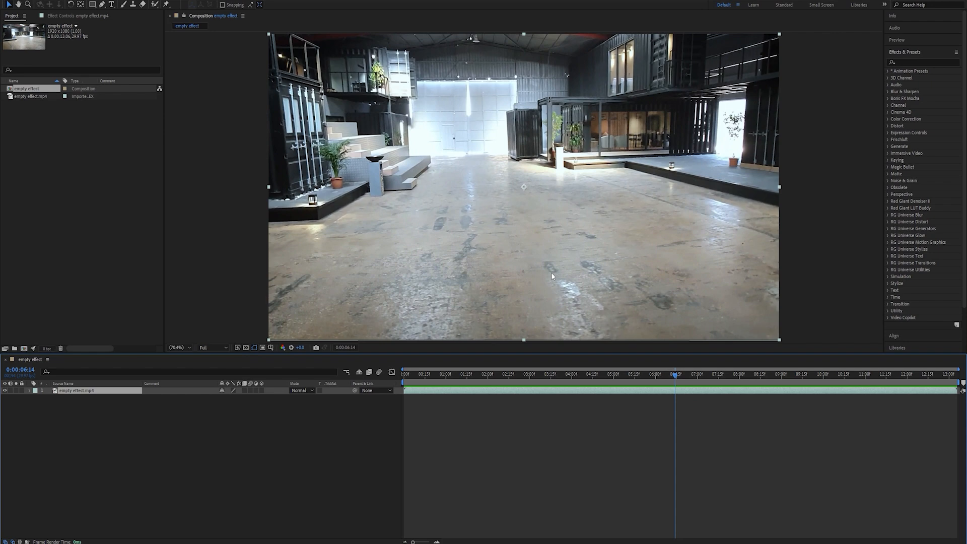
pyautogui.moveTo(675, 376); pyautogui.dragTo(488, 376)
# Step: Search the effects library for "3d camer" and try to apply 3D Camera Tracker to the warehouse footage
pyautogui.scroll(-3, 926, 264)
pyautogui.click(897, 333)
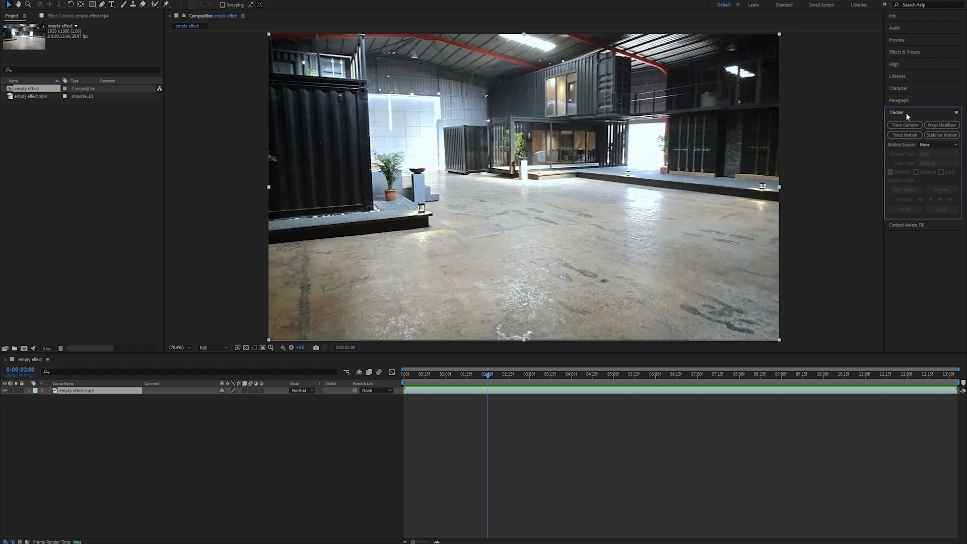
pyautogui.click(914, 52)
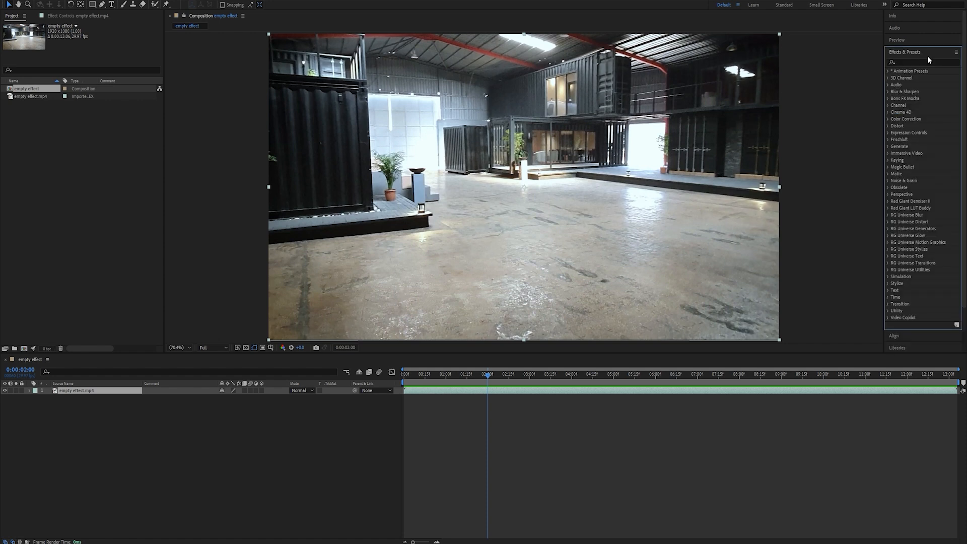
pyautogui.click(926, 61)
pyautogui.write('3d camer')
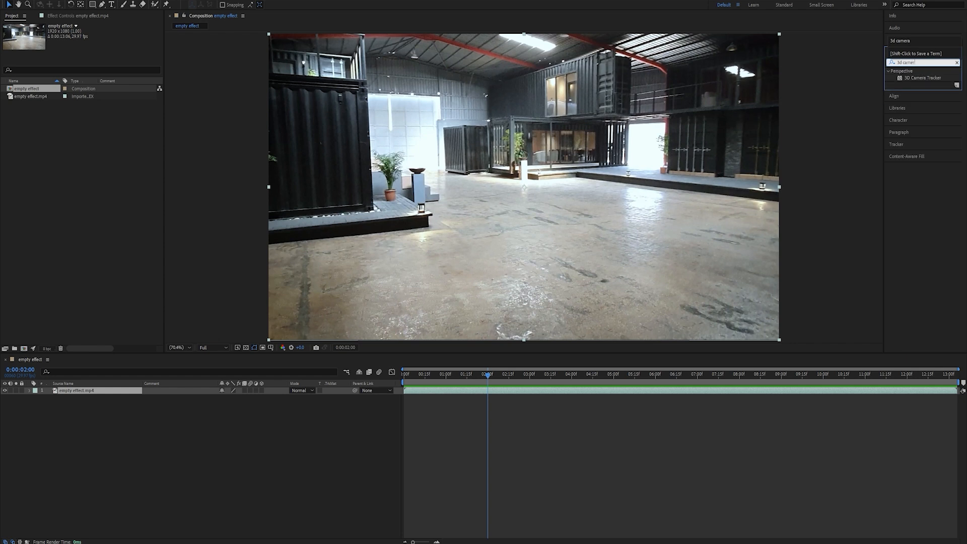
pyautogui.moveTo(923, 78); pyautogui.dragTo(682, 188)
pyautogui.moveTo(300, 343); pyautogui.dragTo(600, 224)
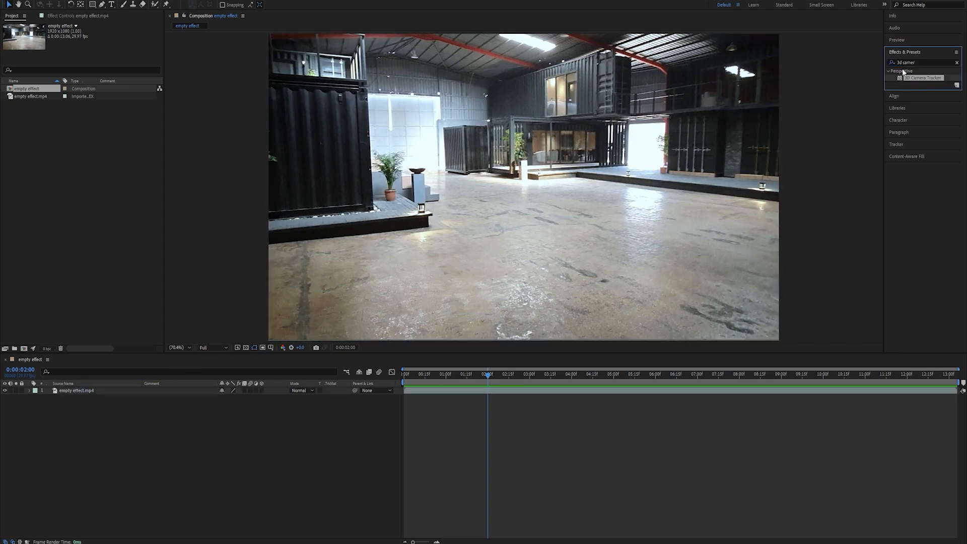
# Step: Apply the 3D Camera Tracker effect to the empty effect.mp4 layer and display its effect settings
pyautogui.click(91, 391)
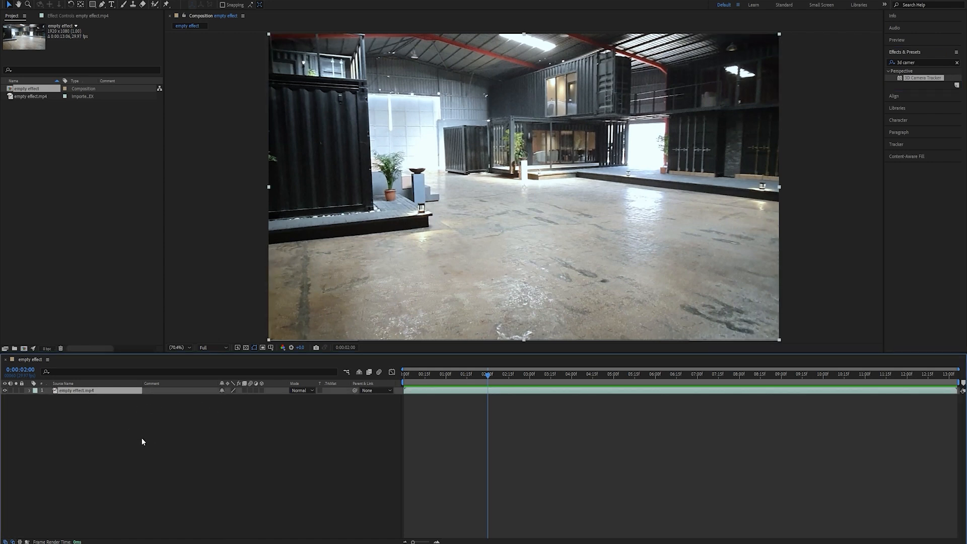
pyautogui.hotkey('ctrl', 'space')
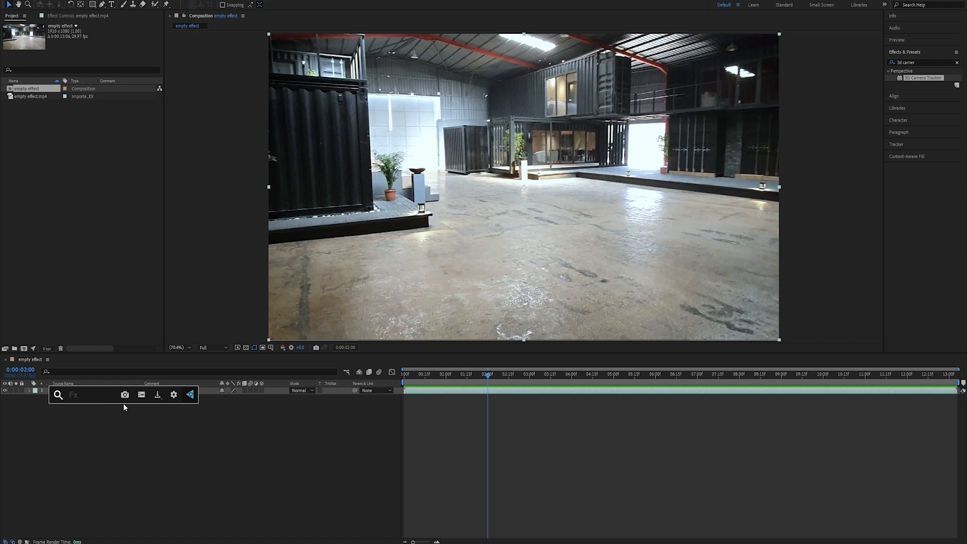
pyautogui.write('3d ca')
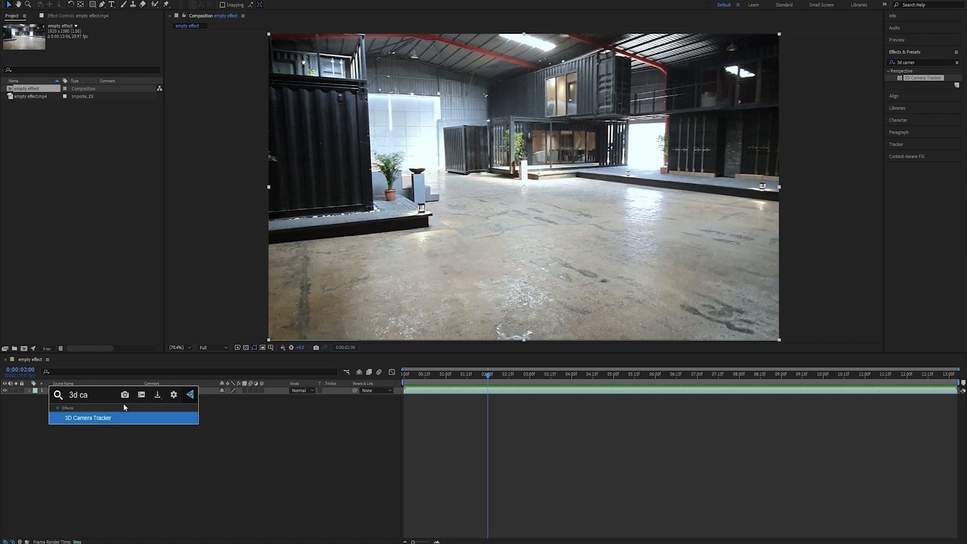
pyautogui.press('Return')
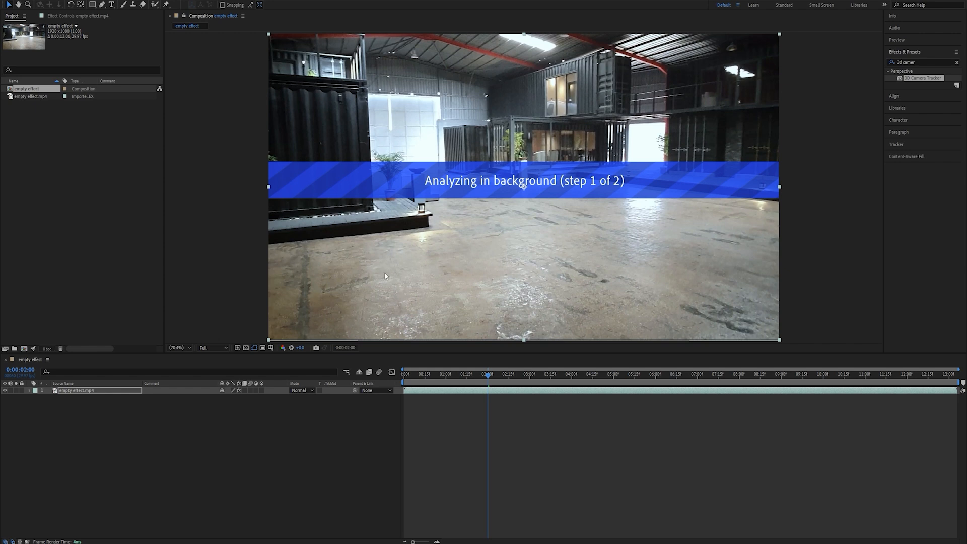
pyautogui.click(92, 18)
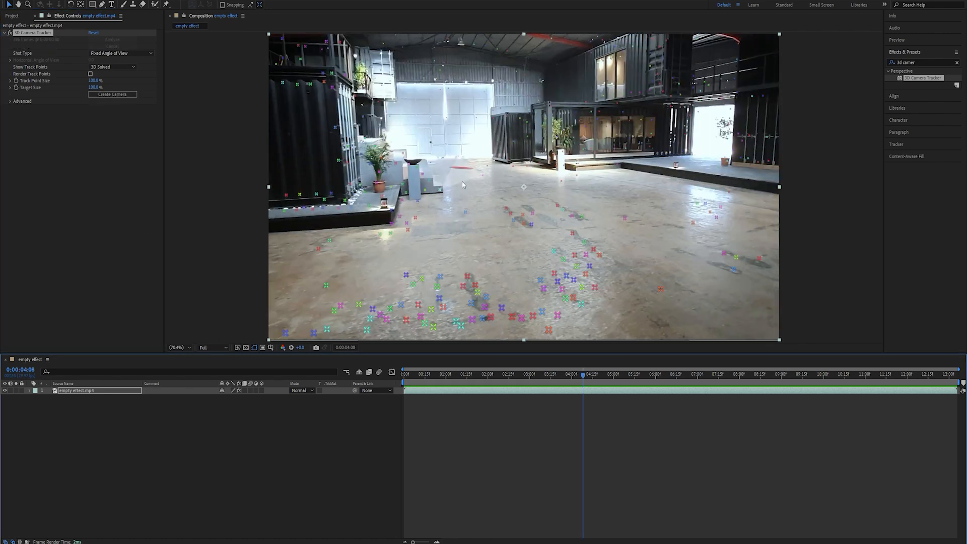
# Step: At about 0:00:01:16, create a null and camera from a flat track target on the foreground floor near the container platform
pyautogui.moveTo(495, 245)
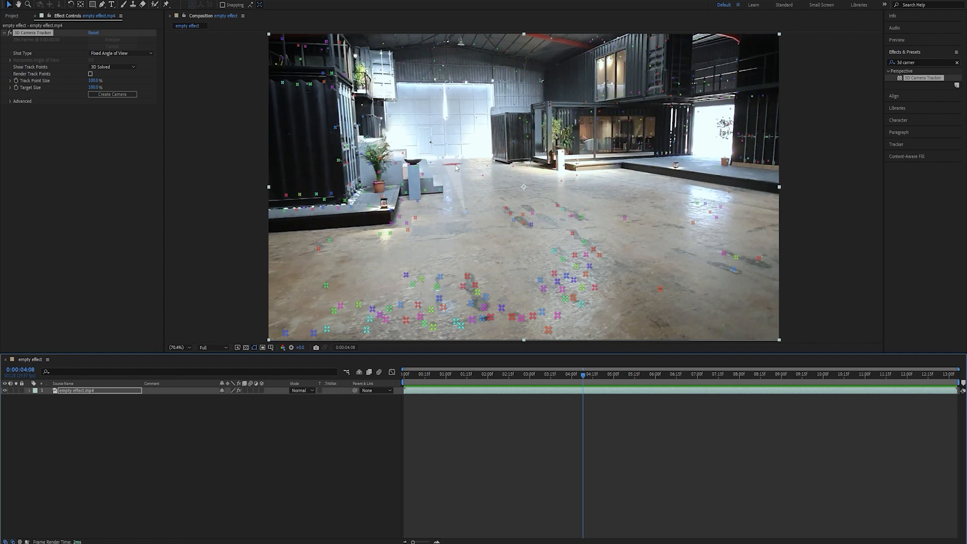
pyautogui.moveTo(484, 375); pyautogui.dragTo(469, 389)
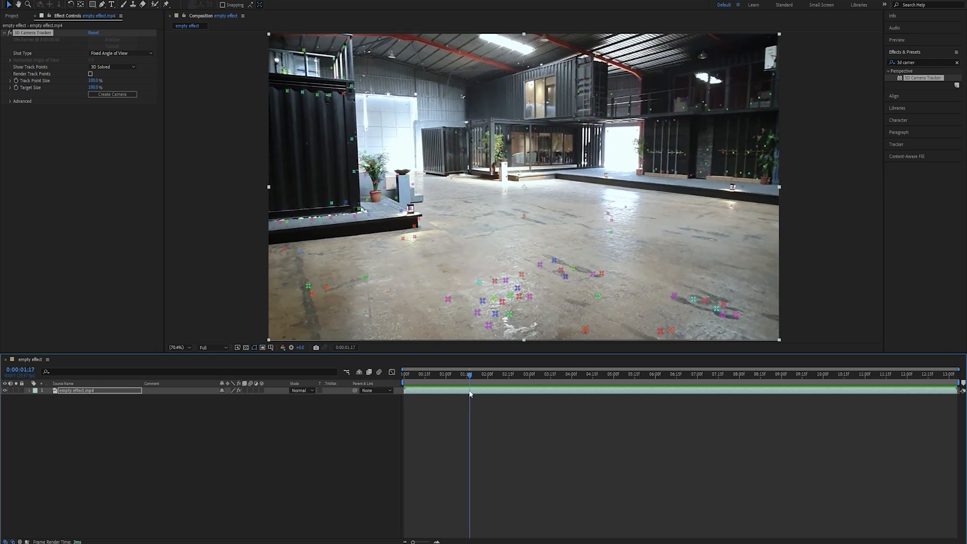
pyautogui.rightClick(459, 288)
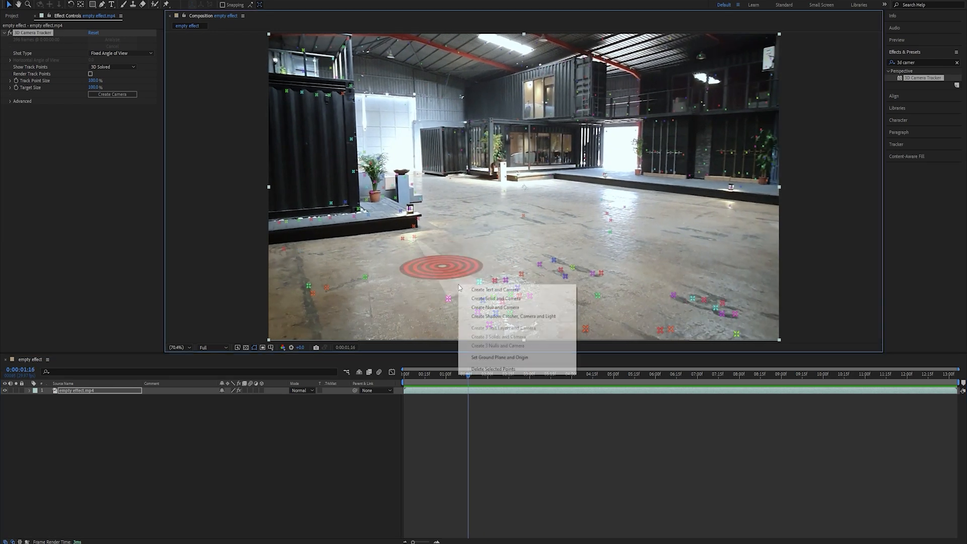
pyautogui.click(527, 308)
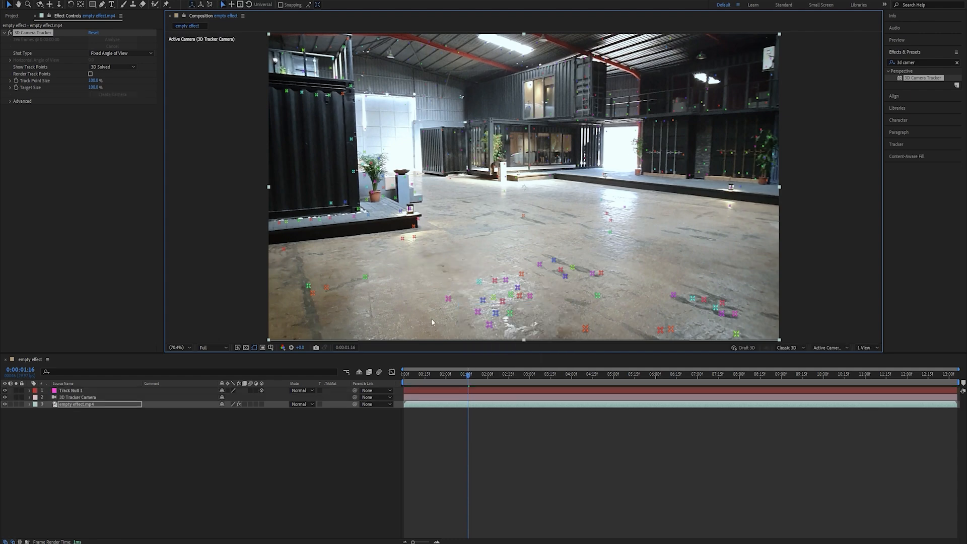
# Step: Examine the tracked camera and null in the Top view, with the playhead moved back to the composition's start
pyautogui.click(86, 392)
pyautogui.moveTo(464, 373); pyautogui.dragTo(461, 393)
pyautogui.click(831, 349)
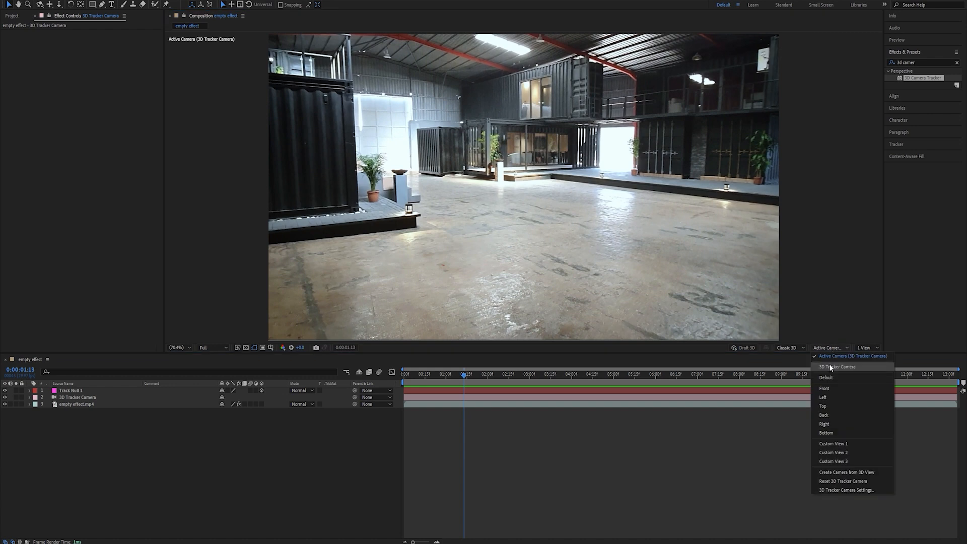
pyautogui.click(823, 406)
pyautogui.scroll(-5, 495, 223)
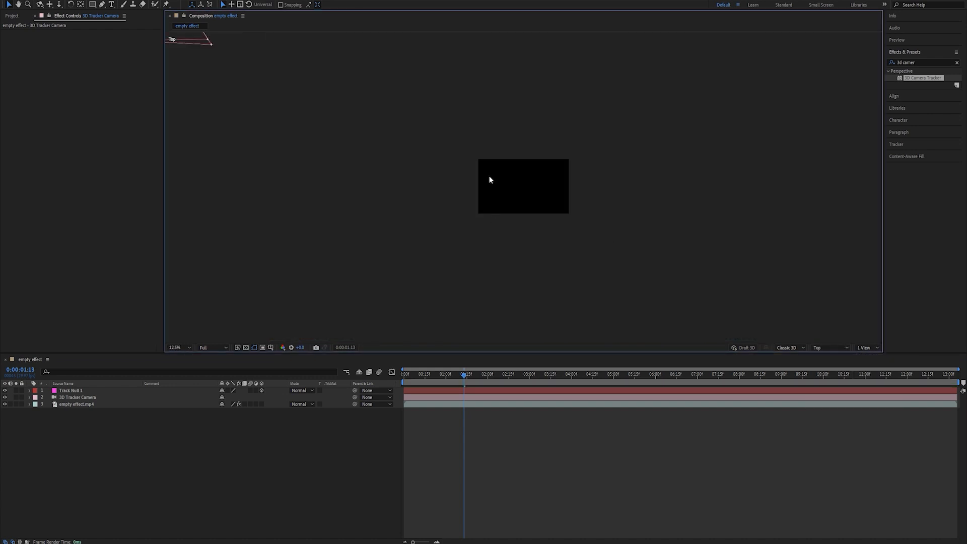
pyautogui.moveTo(475, 163); pyautogui.dragTo(513, 259, button='middle')
pyautogui.scroll(-1, 508, 255)
pyautogui.moveTo(429, 208); pyautogui.dragTo(409, 236, button='middle')
pyautogui.moveTo(464, 376); pyautogui.dragTo(401, 373)
pyautogui.click(405, 96)
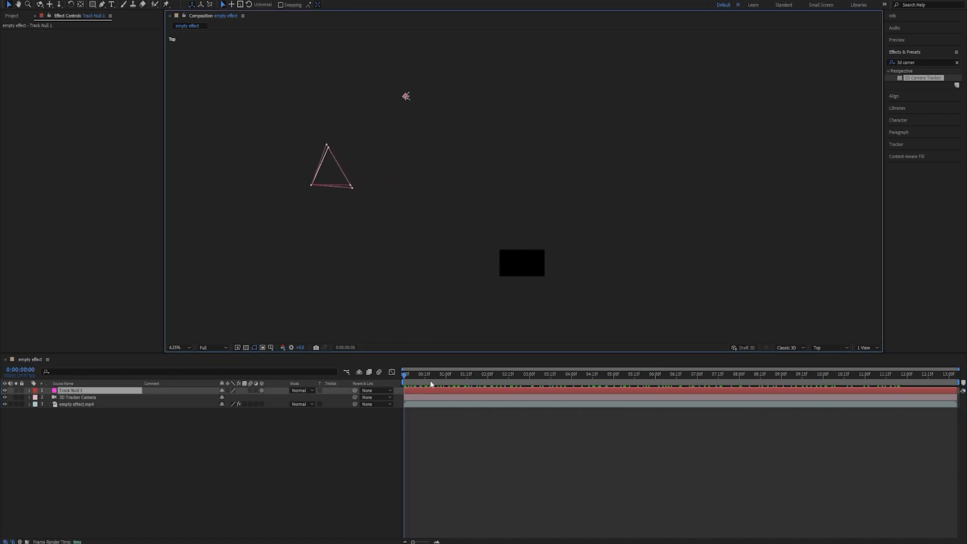
# Step: Return the viewer to Active Camera (3D Tracker Camera) and fit the frame to the viewer
pyautogui.moveTo(406, 378)
pyautogui.mouseDown()
pyautogui.moveTo(890, 373)
pyautogui.moveTo(404, 373)
pyautogui.mouseUp()
pyautogui.click(816, 347)
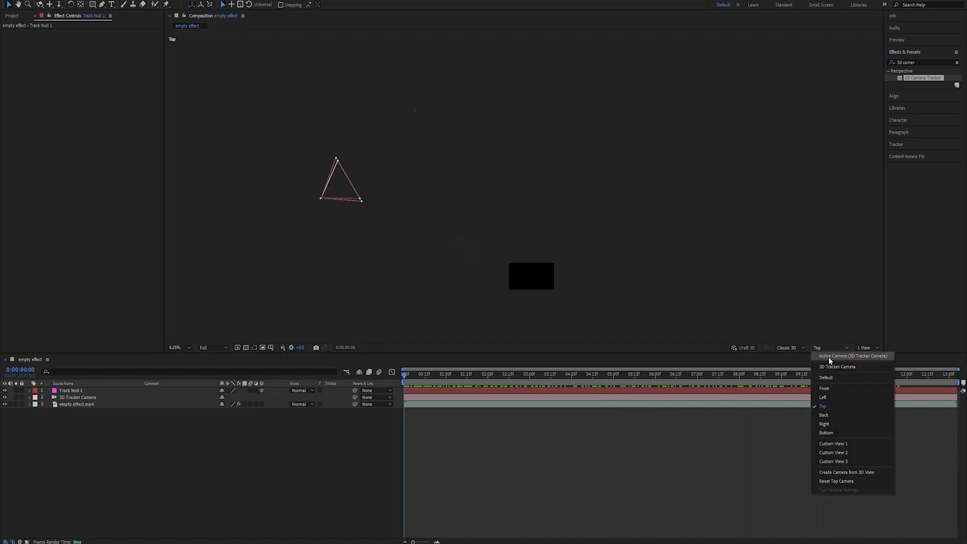
pyautogui.click(830, 356)
pyautogui.click(183, 349)
pyautogui.click(182, 365)
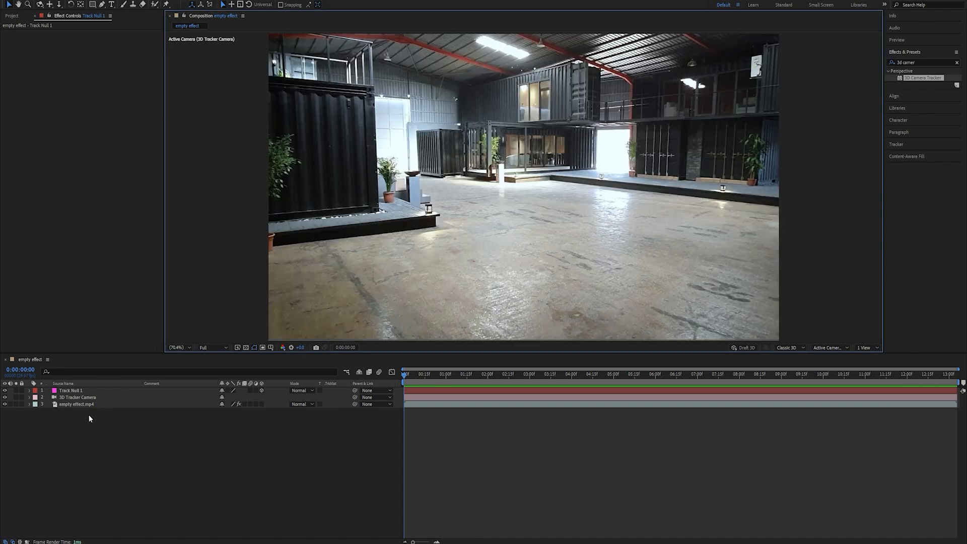
# Step: Show the footage's track points again and create a null from a flat floor target at about 0:00:08:20
pyautogui.click(77, 404)
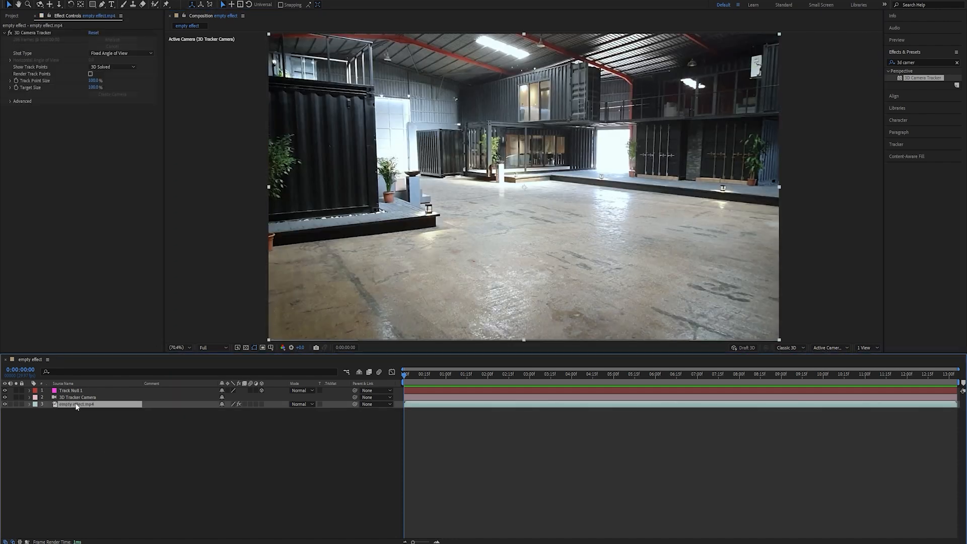
pyautogui.click(31, 32)
pyautogui.moveTo(409, 382); pyautogui.dragTo(767, 376)
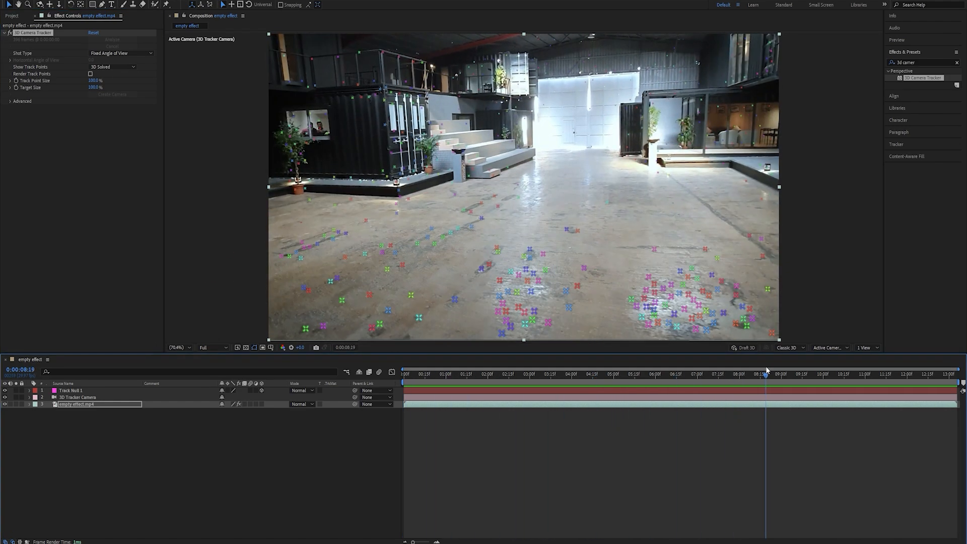
pyautogui.rightClick(593, 258)
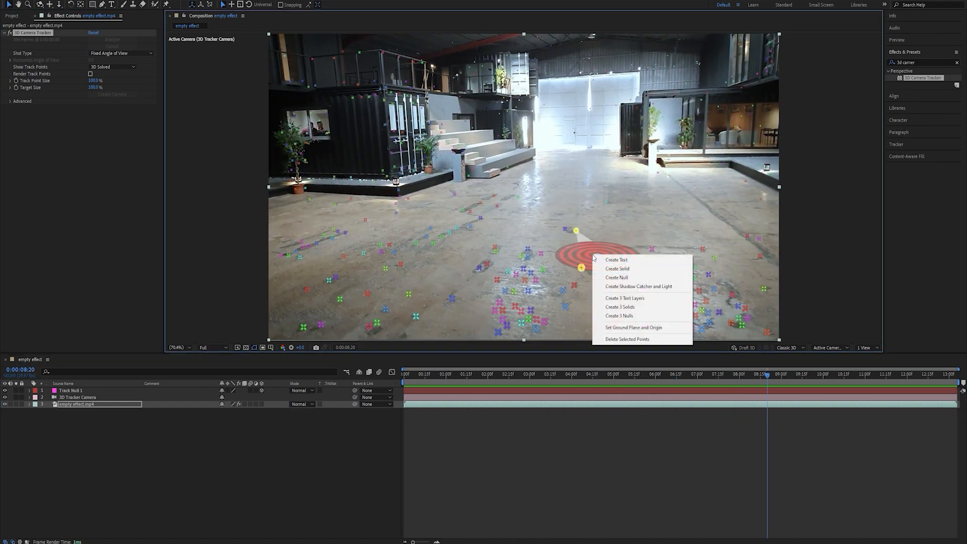
pyautogui.click(616, 277)
# Step: At 0:00:06:15, create another null from a flat track target on the distant floor in front of the large doors
pyautogui.moveTo(767, 375); pyautogui.dragTo(676, 375)
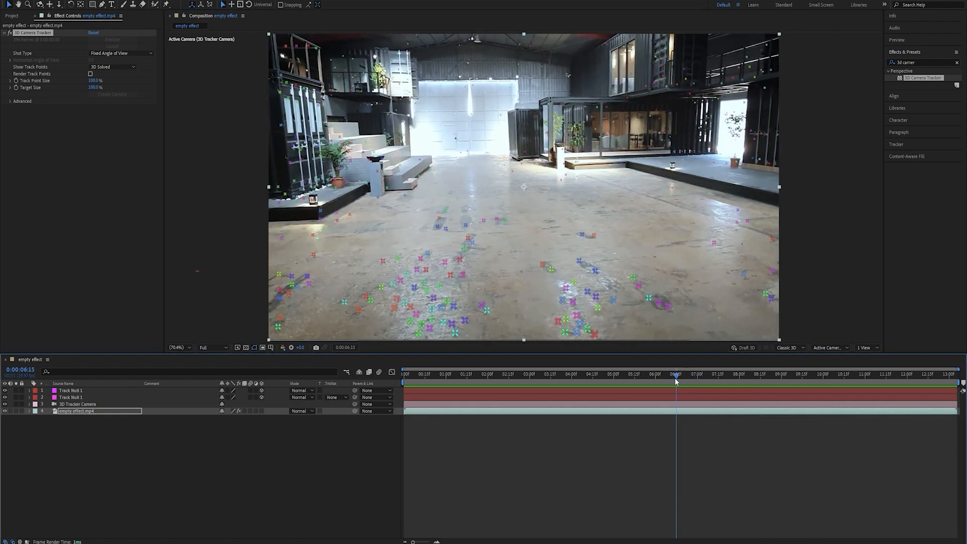
pyautogui.rightClick(502, 194)
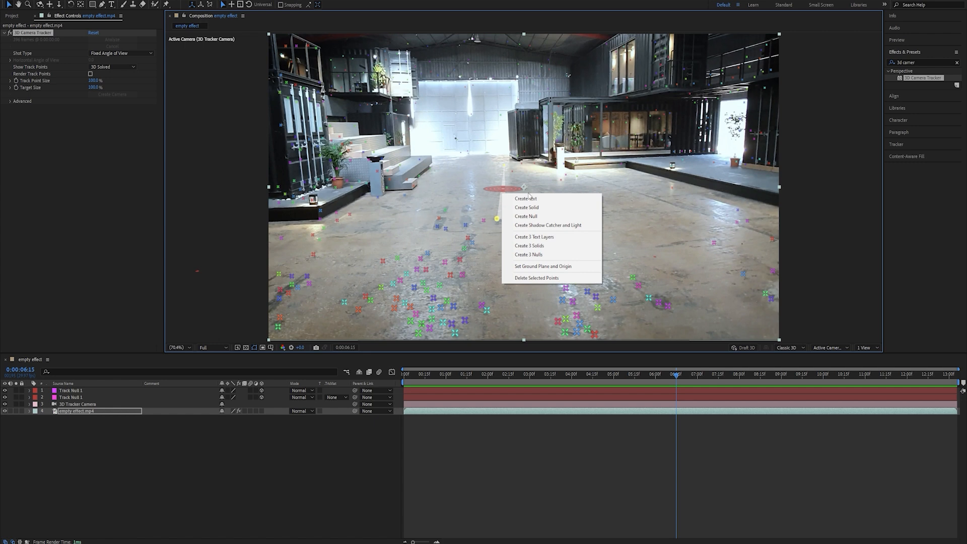
pyautogui.click(543, 218)
pyautogui.click(313, 492)
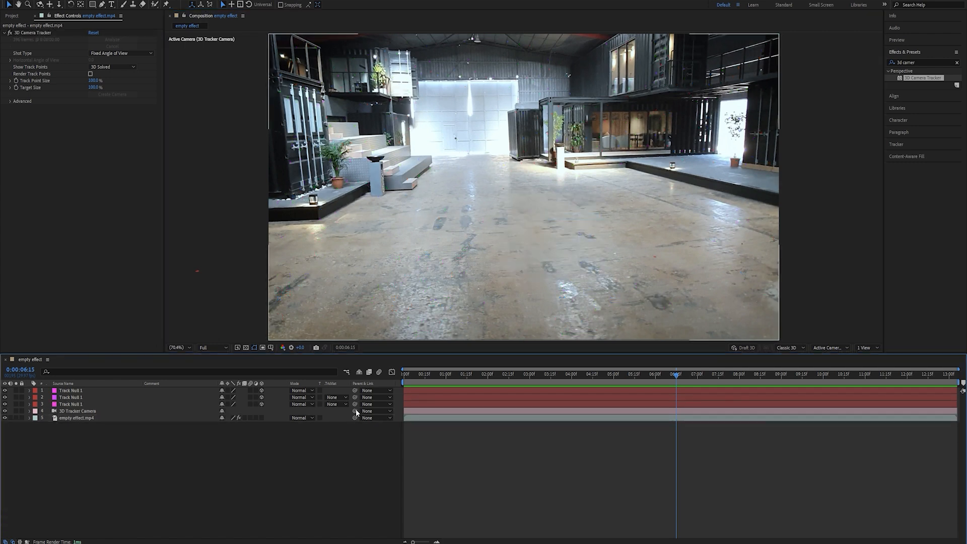
# Step: Select all three Track Null layers and scrub through the footage to check how they stick to the floor
pyautogui.click(71, 391)
pyautogui.keyDown('shift'); pyautogui.click(71, 404); pyautogui.keyUp('shift')
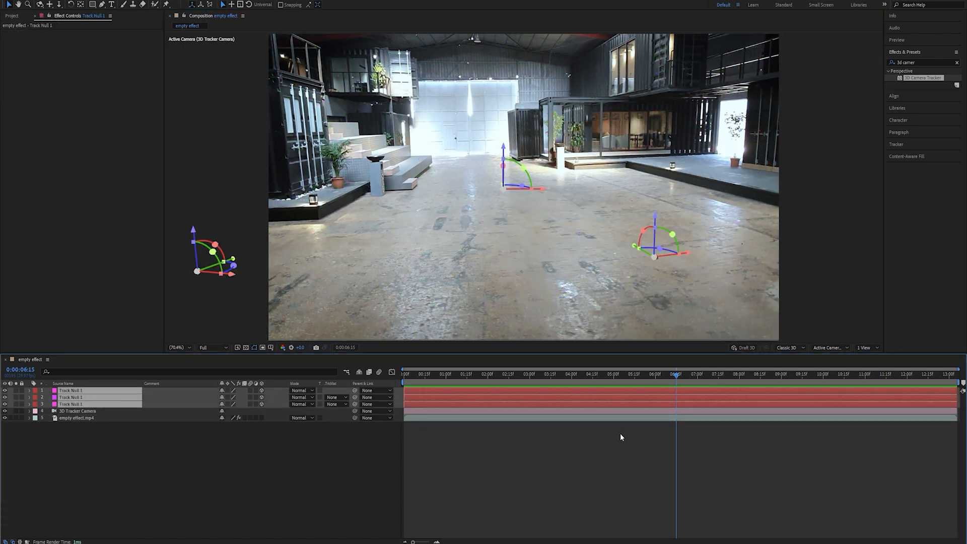
pyautogui.moveTo(676, 375); pyautogui.dragTo(537, 388)
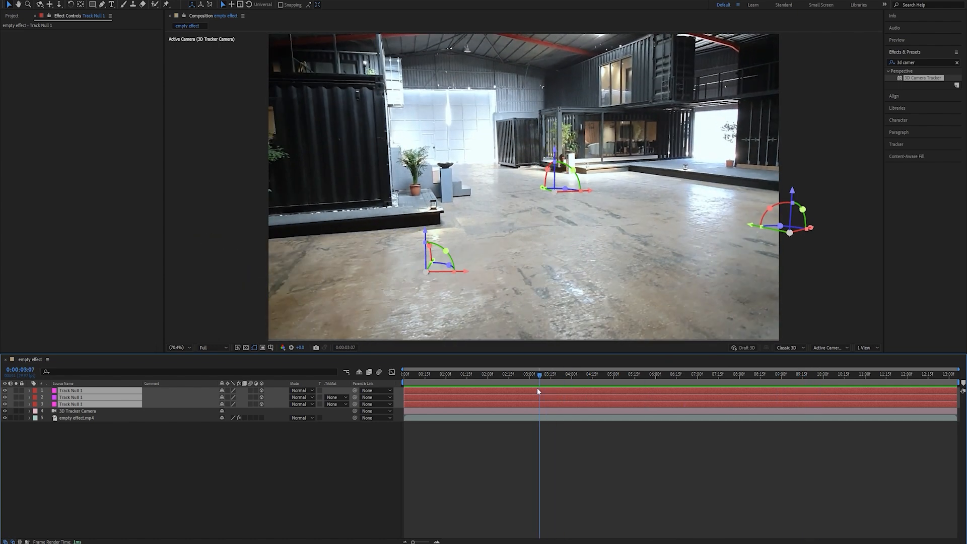
pyautogui.click(303, 487)
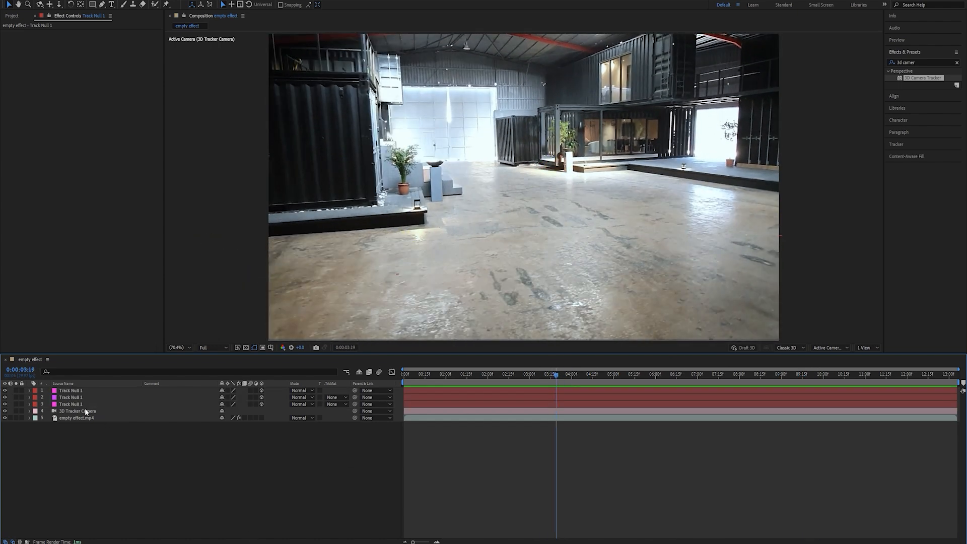
# Step: Enlarge all three Track Null layers together by increasing their uniform scale, then hide the scale property and deselect them
pyautogui.click(71, 391)
pyautogui.keyDown('shift'); pyautogui.click(75, 404); pyautogui.keyUp('shift')
pyautogui.press('s')
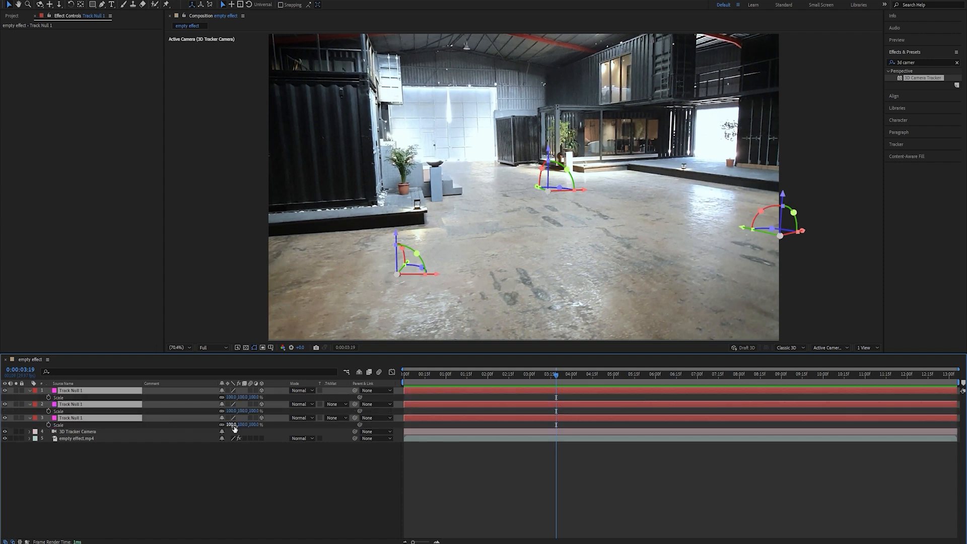
pyautogui.moveTo(244, 398); pyautogui.dragTo(261, 398)
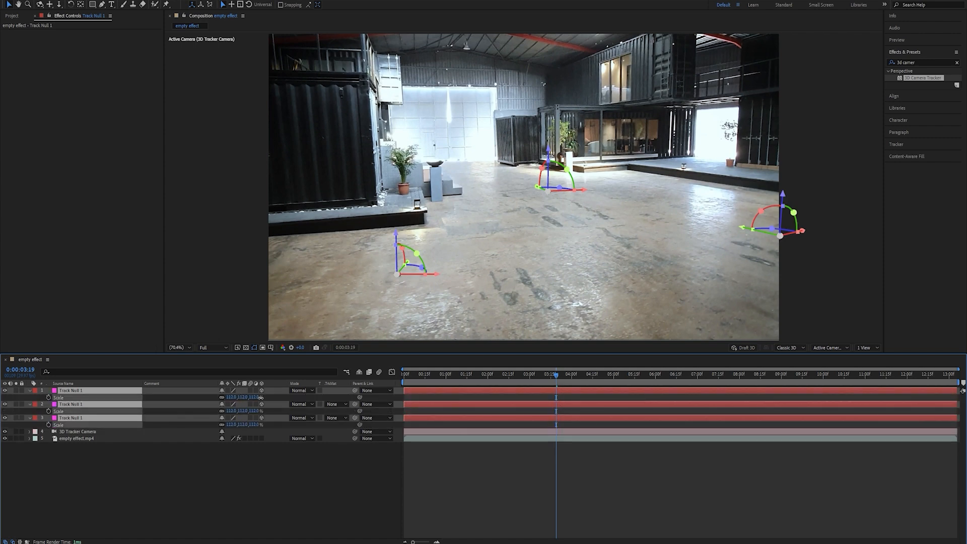
pyautogui.moveTo(526, 397); pyautogui.dragTo(606, 397)
pyautogui.press('s')
pyautogui.click(167, 470)
# Step: With the playhead at 0:00:02:19, add a new null object to the composition and make it a 3D layer
pyautogui.moveTo(480, 376); pyautogui.dragTo(513, 386)
pyautogui.rightClick(194, 478)
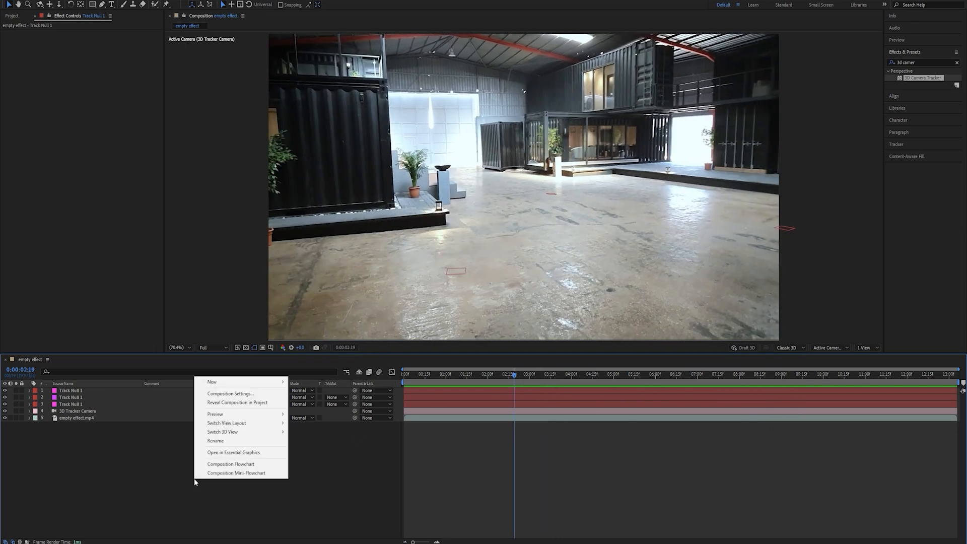
pyautogui.moveTo(227, 385)
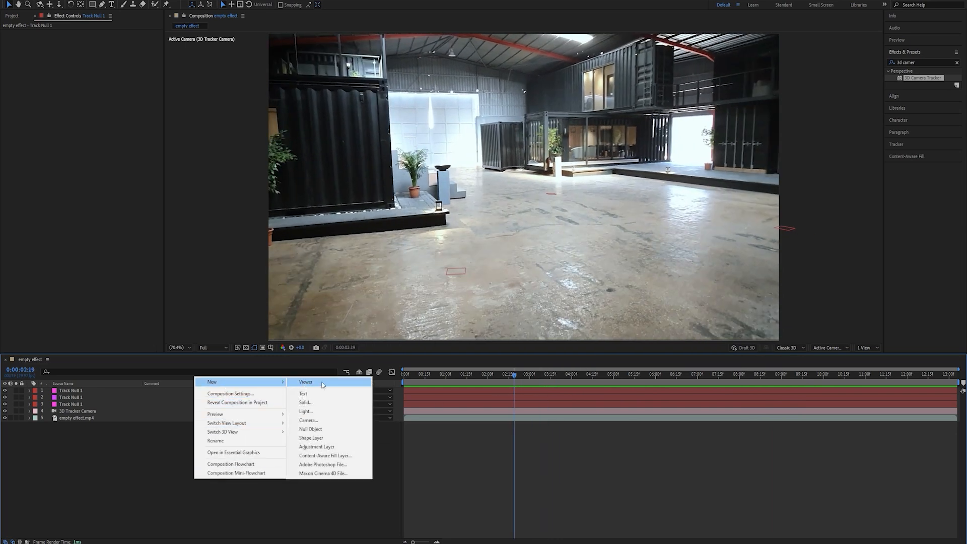
pyautogui.click(323, 429)
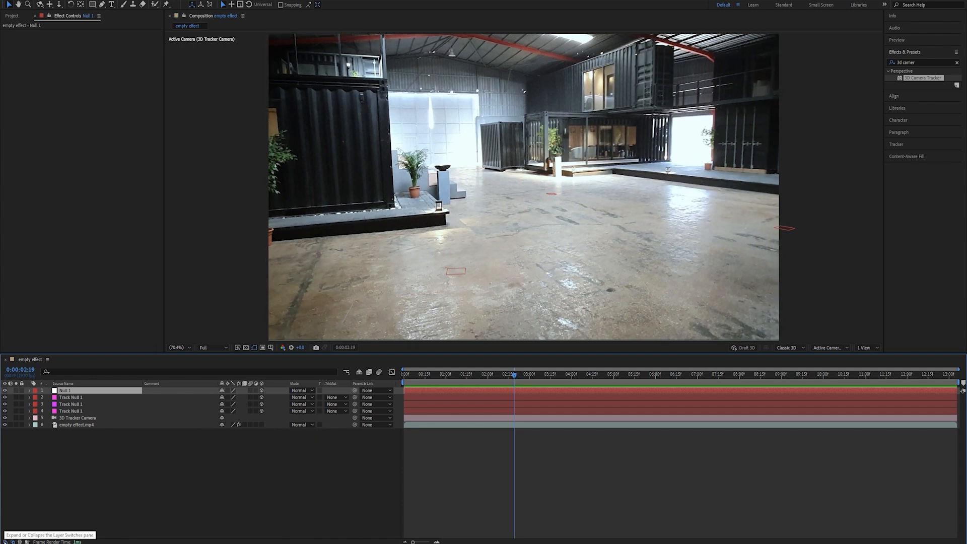
pyautogui.click(5, 542)
pyautogui.click(5, 542)
# Step: Parent the three Track Null layers and the 3D Tracker Camera to Null 1, then deselect them
pyautogui.click(77, 398)
pyautogui.keyDown('shift'); pyautogui.click(74, 411); pyautogui.keyUp('shift')
pyautogui.keyDown('shift'); pyautogui.click(74, 419); pyautogui.keyUp('shift')
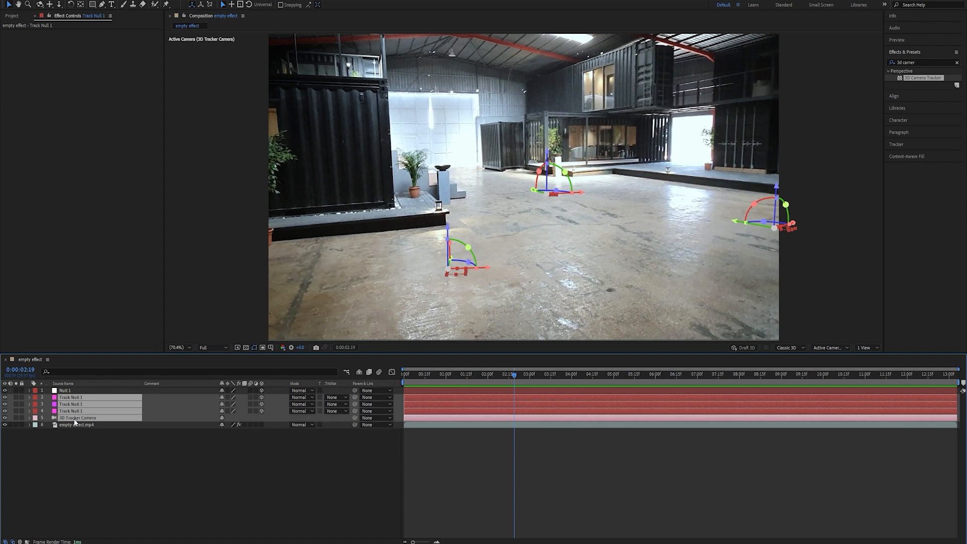
pyautogui.moveTo(356, 404); pyautogui.dragTo(103, 393)
pyautogui.click(232, 461)
# Step: In the Top view, scale Null 1 down uniformly to 14% to shrink the tracked layout
pyautogui.click(72, 392)
pyautogui.click(826, 349)
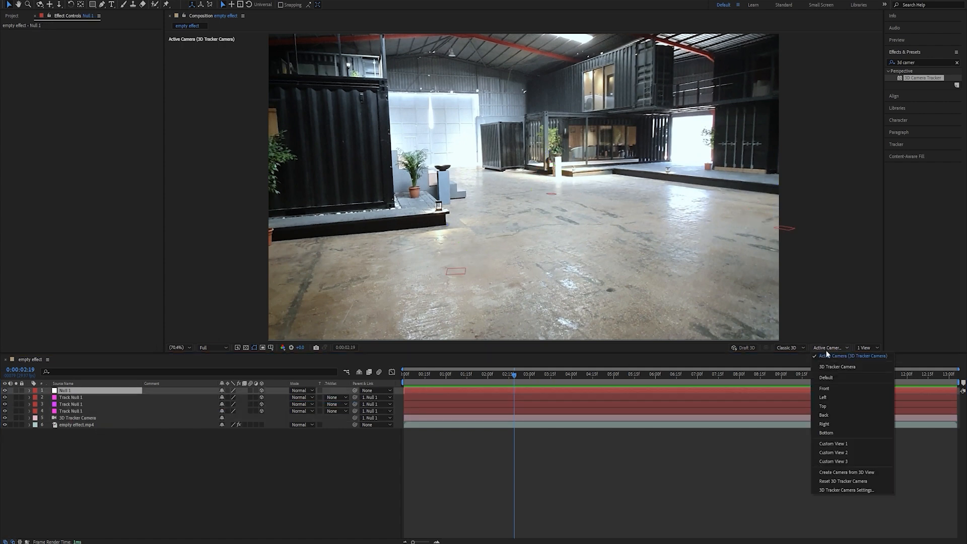
pyautogui.click(827, 403)
pyautogui.scroll(-4, 523, 216)
pyautogui.moveTo(522, 188); pyautogui.dragTo(508, 286, button='middle')
pyautogui.scroll(-1, 503, 258)
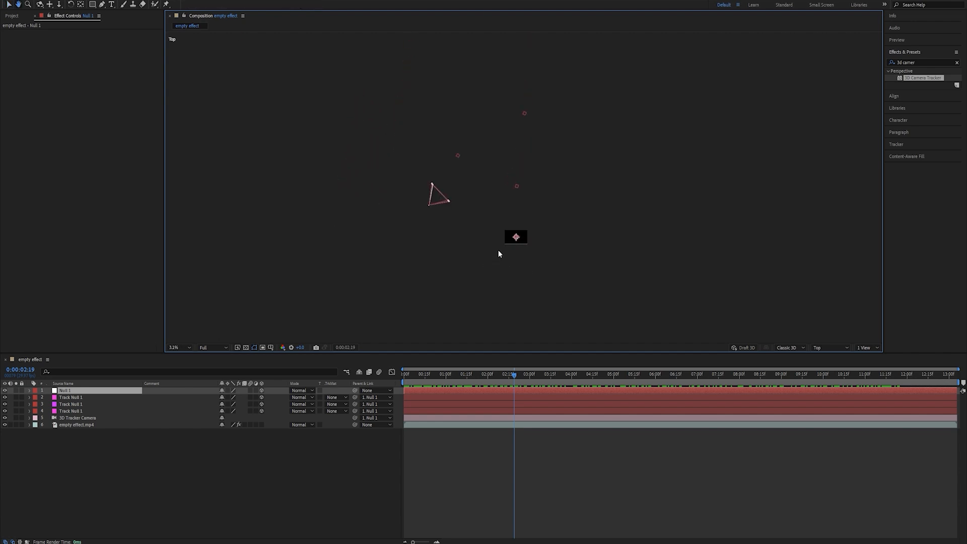
pyautogui.scroll(1, 517, 248)
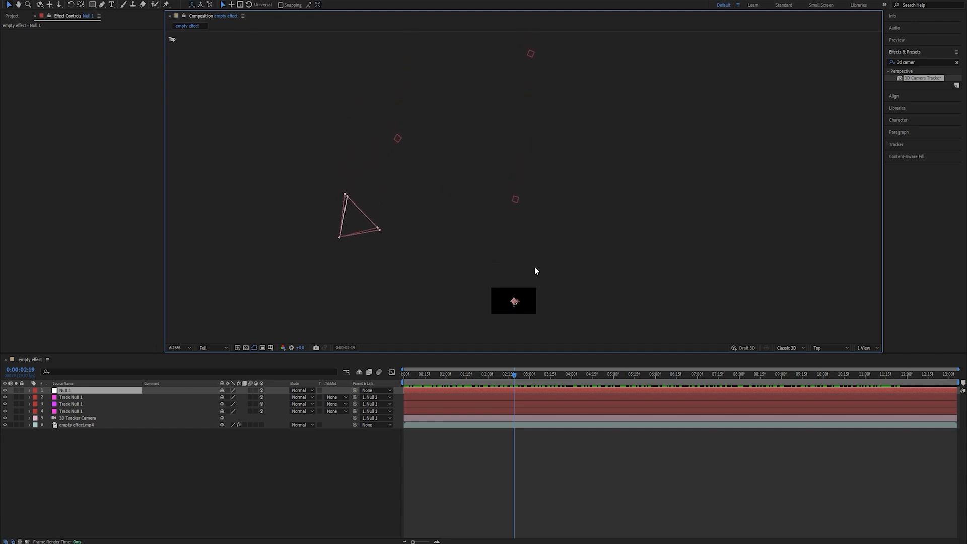
pyautogui.press('s')
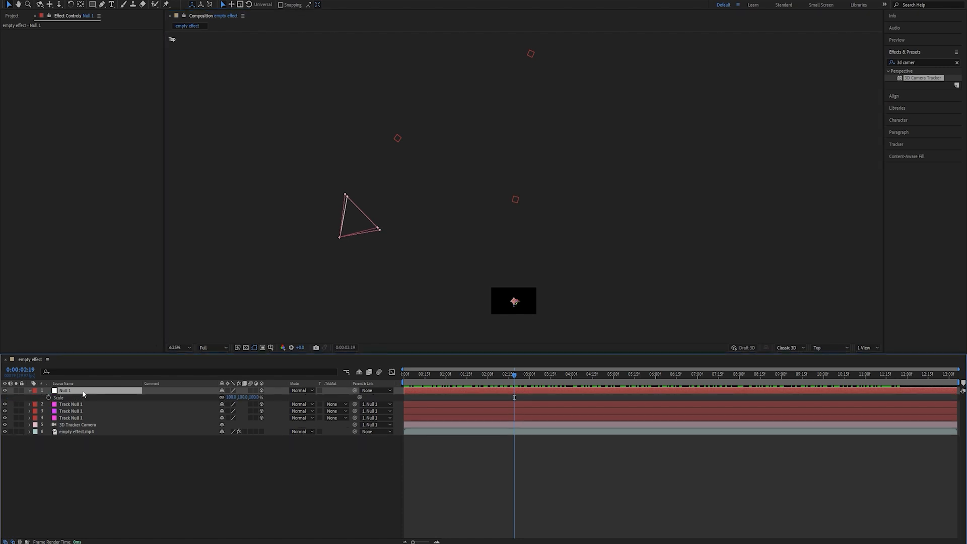
pyautogui.moveTo(242, 397); pyautogui.dragTo(220, 403)
# Step: Move Null 1 in the Top view so the tracked points overlap the composition frame, then return to the first frame
pyautogui.moveTo(505, 301); pyautogui.dragTo(721, 63, button='middle')
pyautogui.scroll(1, 484, 209)
pyautogui.scroll(3, 438, 229)
pyautogui.moveTo(486, 261); pyautogui.dragTo(478, 221, button='middle')
pyautogui.moveTo(477, 220); pyautogui.dragTo(491, 307)
pyautogui.moveTo(491, 309); pyautogui.dragTo(465, 277, button='middle')
pyautogui.moveTo(555, 374); pyautogui.dragTo(442, 373)
pyautogui.scroll(-2, 491, 268)
pyautogui.press('Home')
# Step: In the Front view, place a horizontal ruler guide near the floor nulls and rotate Null 1 until they line up with it
pyautogui.click(827, 348)
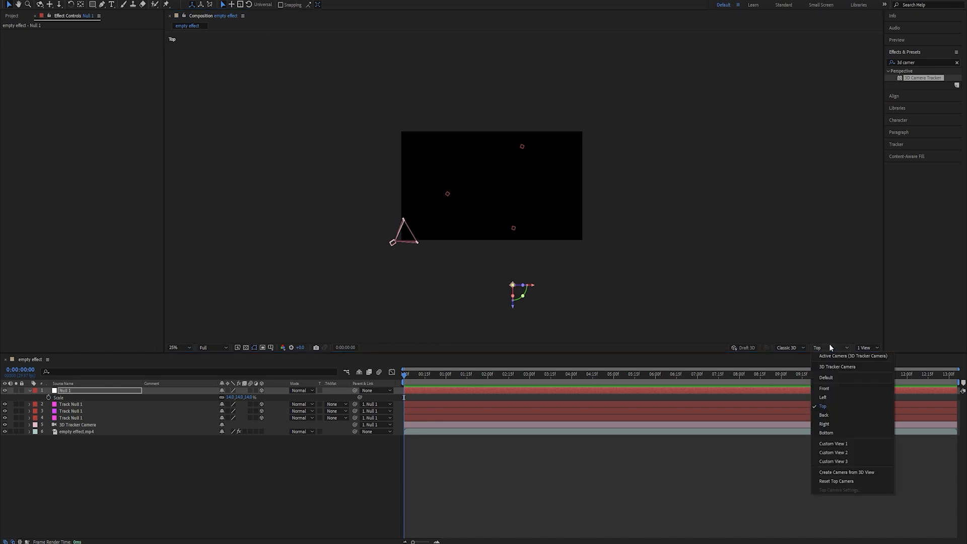
pyautogui.click(829, 389)
pyautogui.scroll(2, 506, 214)
pyautogui.scroll(-1, 499, 218)
pyautogui.hotkey('ctrl', 'r')
pyautogui.moveTo(422, 35); pyautogui.dragTo(416, 192)
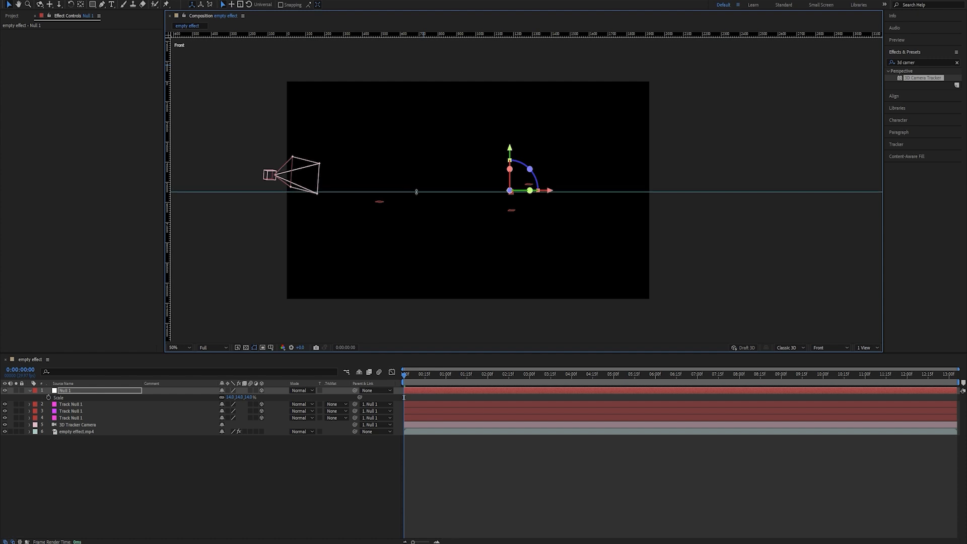
pyautogui.moveTo(519, 170); pyautogui.dragTo(560, 165, button='middle')
pyautogui.moveTo(550, 165); pyautogui.dragTo(556, 171)
pyautogui.scroll(2, 534, 174)
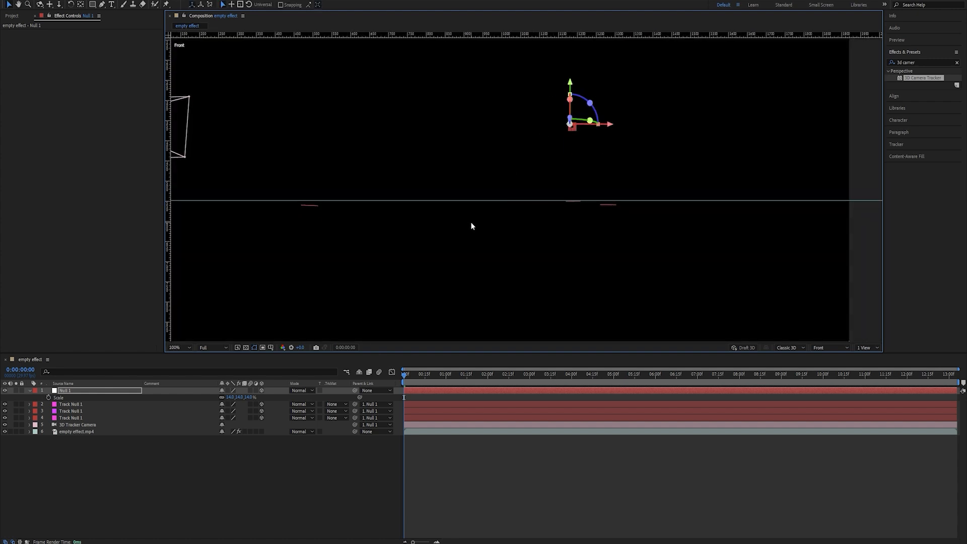
pyautogui.scroll(-2, 471, 227)
# Step: Return to the Active Camera view fitted to the viewer and delete the Null 1 layer
pyautogui.click(828, 348)
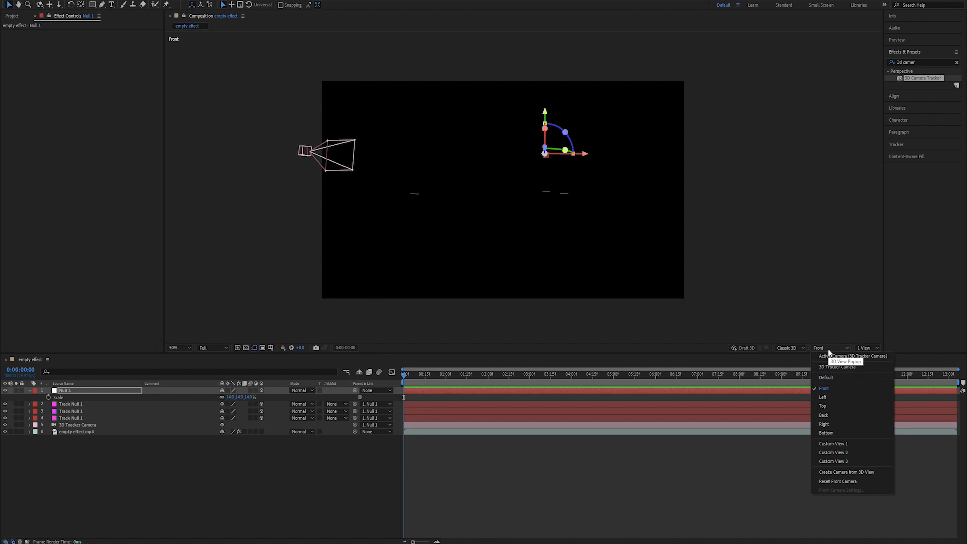
pyautogui.click(854, 355)
pyautogui.click(182, 347)
pyautogui.click(184, 360)
pyautogui.click(65, 390)
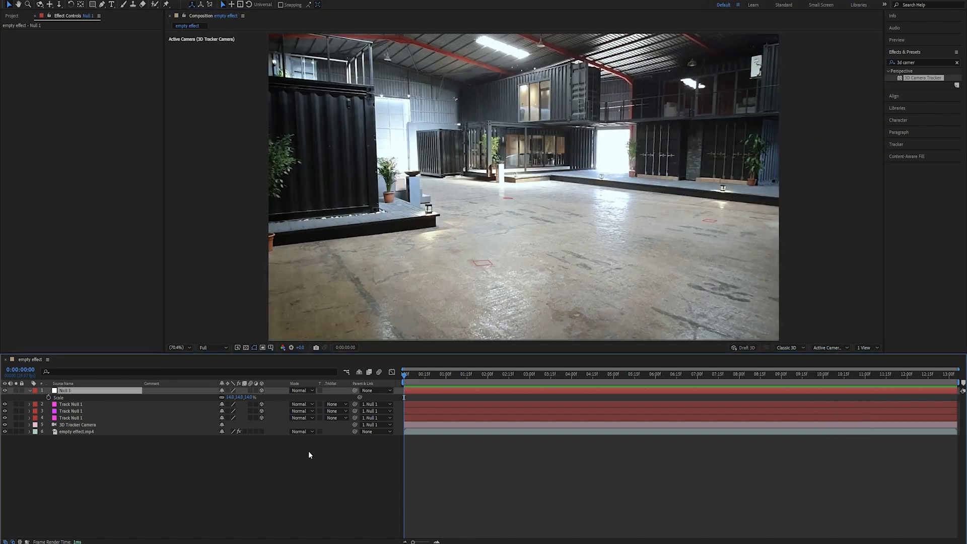
pyautogui.press('Delete')
# Step: Check the three Track Null layers without the parent null and scrub the footage to verify they stick to the floor
pyautogui.click(71, 391)
pyautogui.keyDown('shift'); pyautogui.click(76, 404); pyautogui.keyUp('shift')
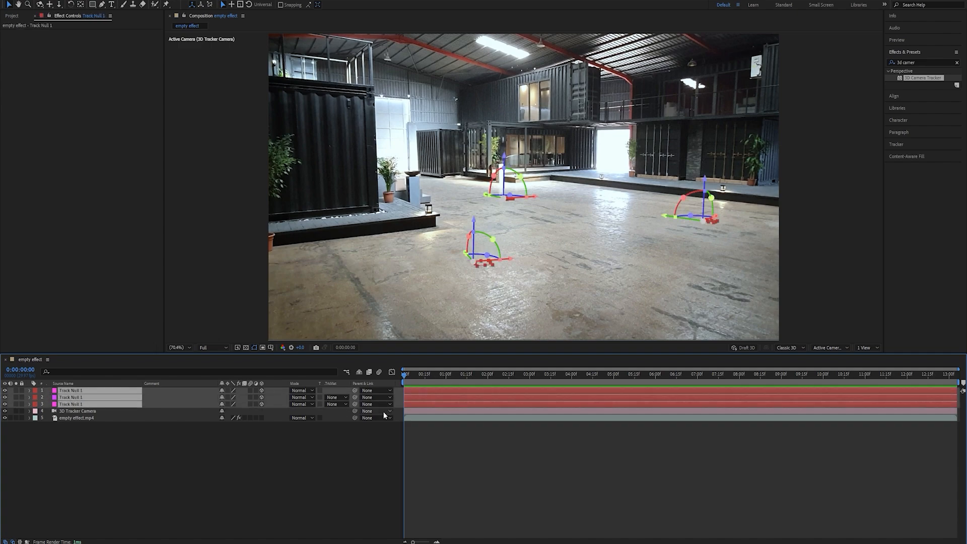
pyautogui.click(369, 438)
pyautogui.moveTo(406, 372); pyautogui.dragTo(639, 377)
pyautogui.moveTo(748, 380); pyautogui.dragTo(444, 379)
# Step: Scale all three Track Null layers to 35% together, then hide their scale properties
pyautogui.click(74, 391)
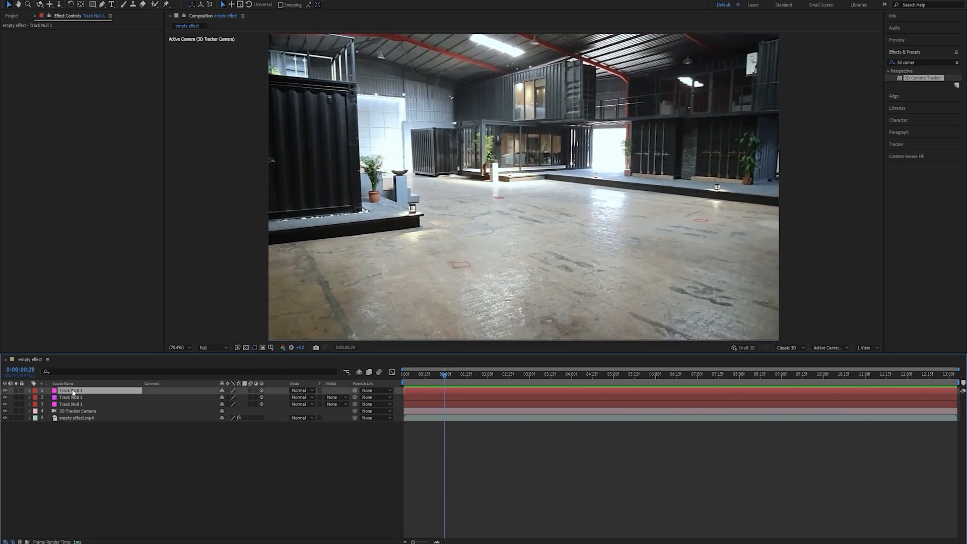
pyautogui.keyDown('shift'); pyautogui.click(71, 404); pyautogui.keyUp('shift')
pyautogui.press('s')
pyautogui.click(230, 397)
pyautogui.write('100')
pyautogui.press('Return')
pyautogui.moveTo(234, 398); pyautogui.dragTo(211, 399)
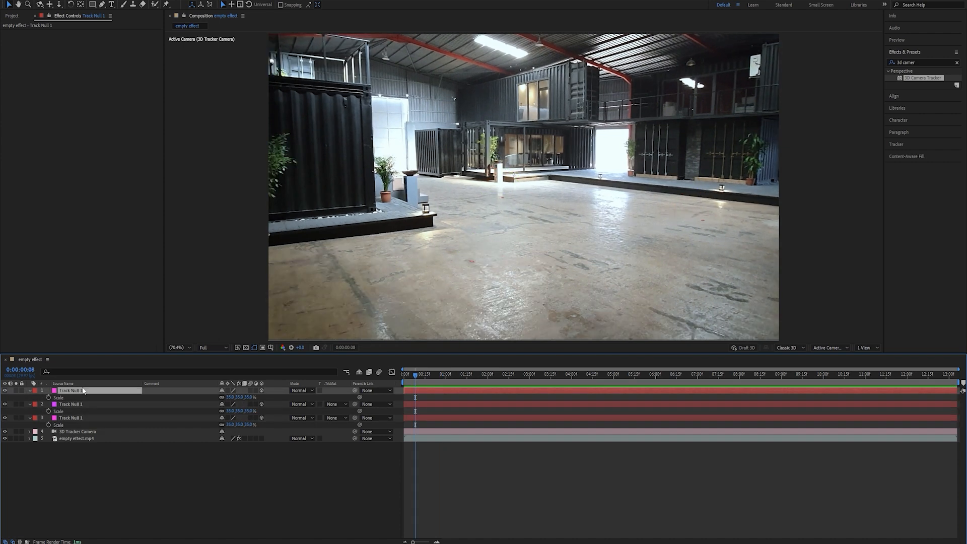
pyautogui.click(75, 418)
pyautogui.click(84, 426)
# Step: Select the three Track Null layers and the 3D Tracker Camera, run the AE3D_Export.jsx script and choose 3ds Max as the target
pyautogui.click(70, 390)
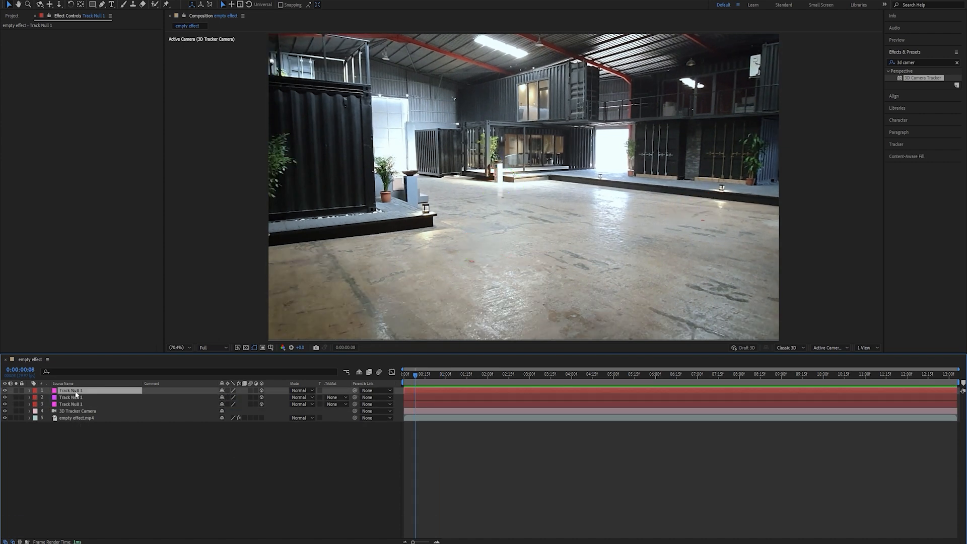
pyautogui.keyDown('shift'); pyautogui.click(73, 409); pyautogui.keyUp('shift')
pyautogui.click(7, 1)
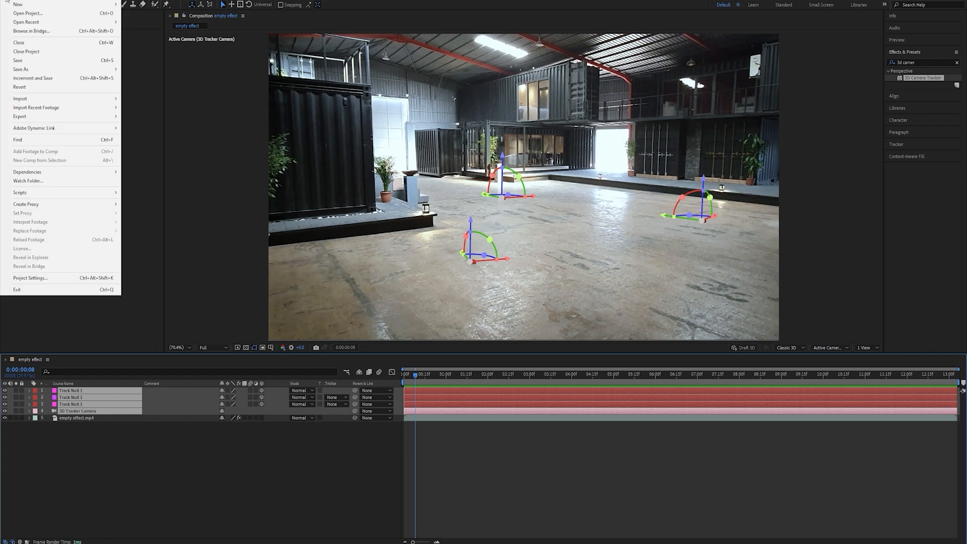
pyautogui.moveTo(53, 193)
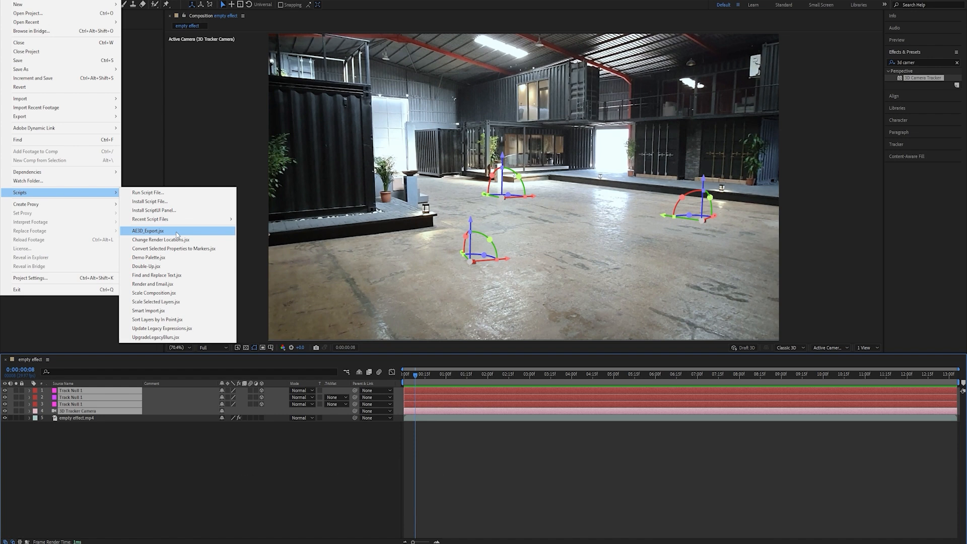
pyautogui.click(176, 232)
pyautogui.click(465, 246)
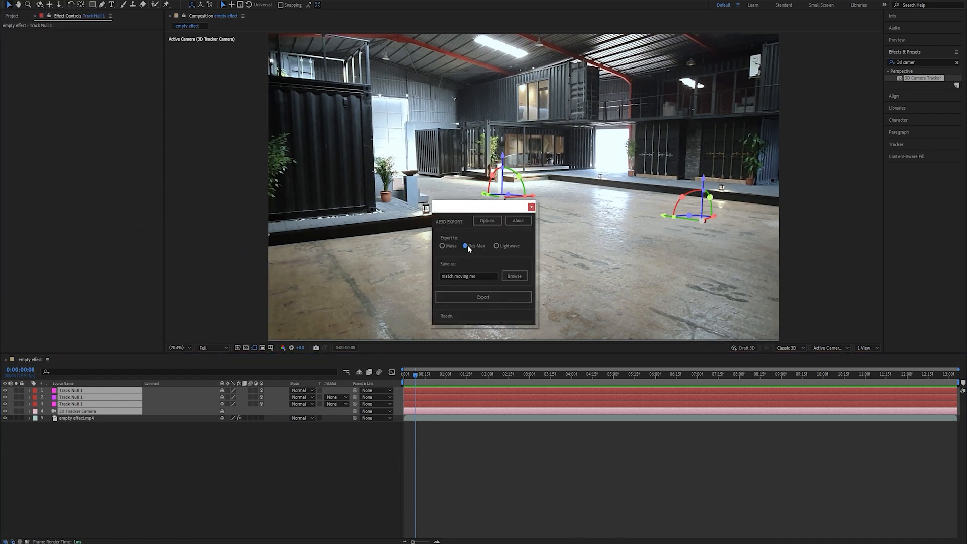
# Step: Adjust the world scale in the AE3D Export options and close the options dialog
pyautogui.click(487, 220)
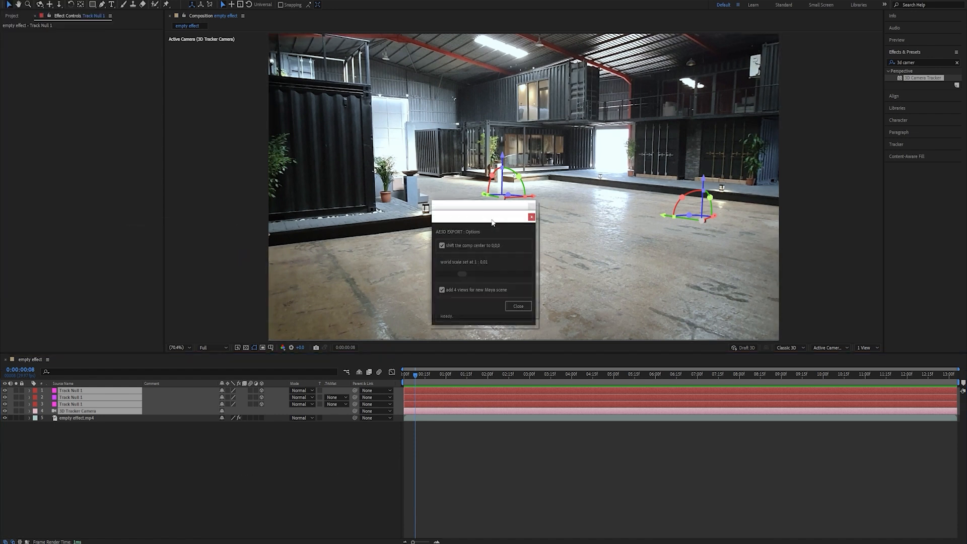
pyautogui.click(474, 274)
pyautogui.click(487, 276)
pyautogui.click(517, 306)
# Step: Export the selected layers as match moving.ms and close the exporter
pyautogui.click(444, 276)
pyautogui.click(464, 277)
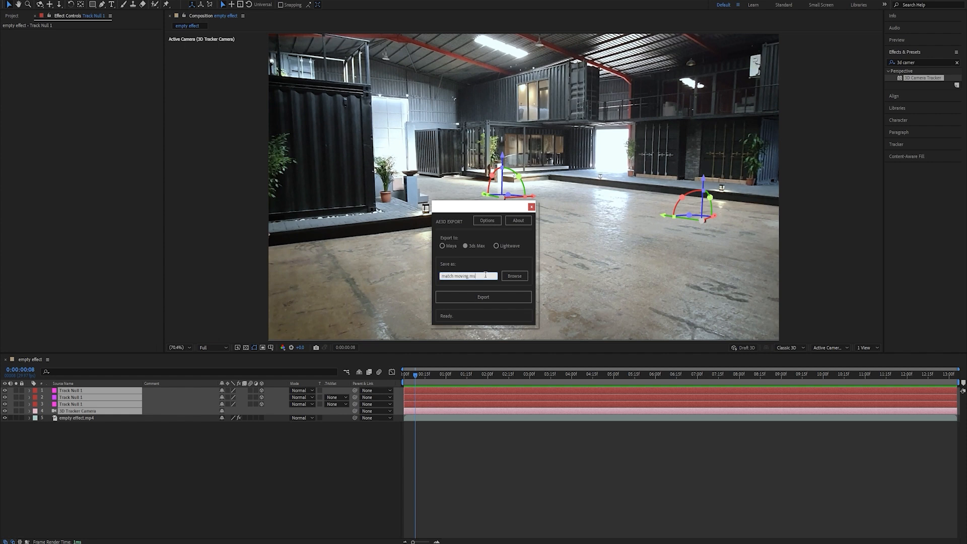
pyautogui.click(484, 297)
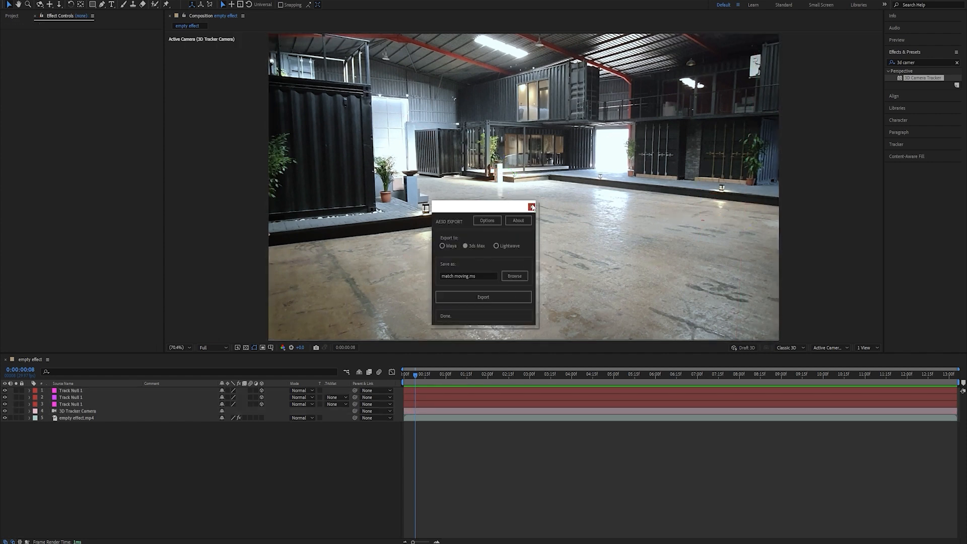
pyautogui.click(532, 206)
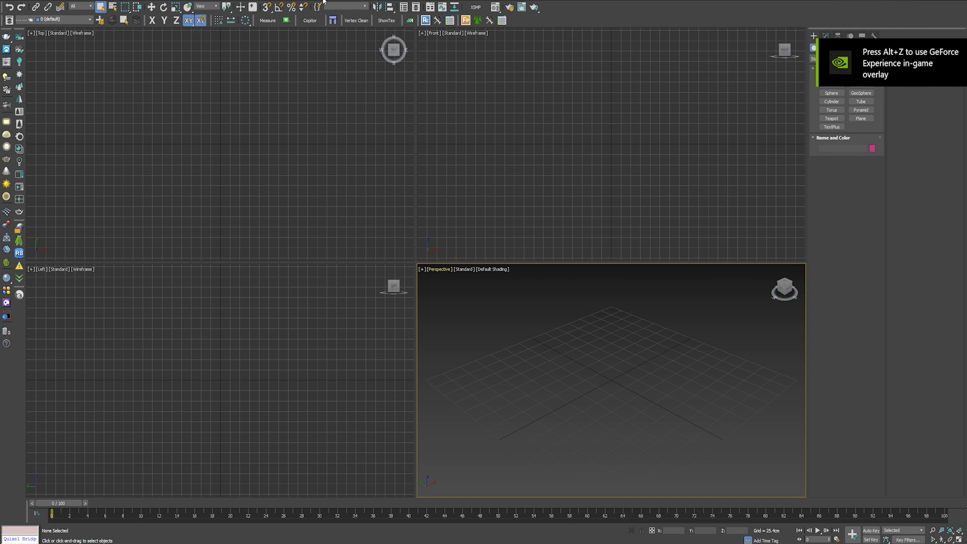
# Step: Switch to 3ds Max and run the match moving.ms script from the Desktop to import the tracked camera and nulls
pyautogui.click(323, 1)
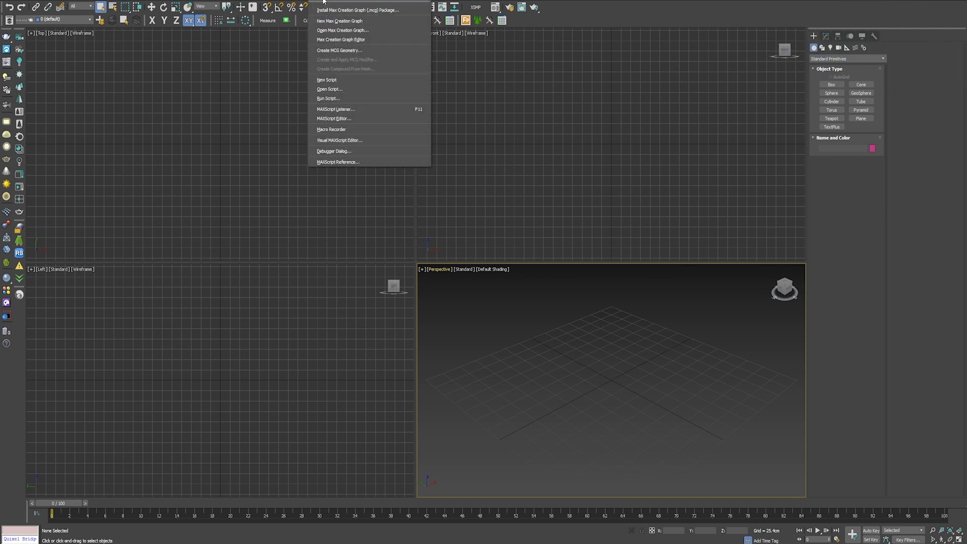
pyautogui.click(372, 100)
pyautogui.click(328, 118)
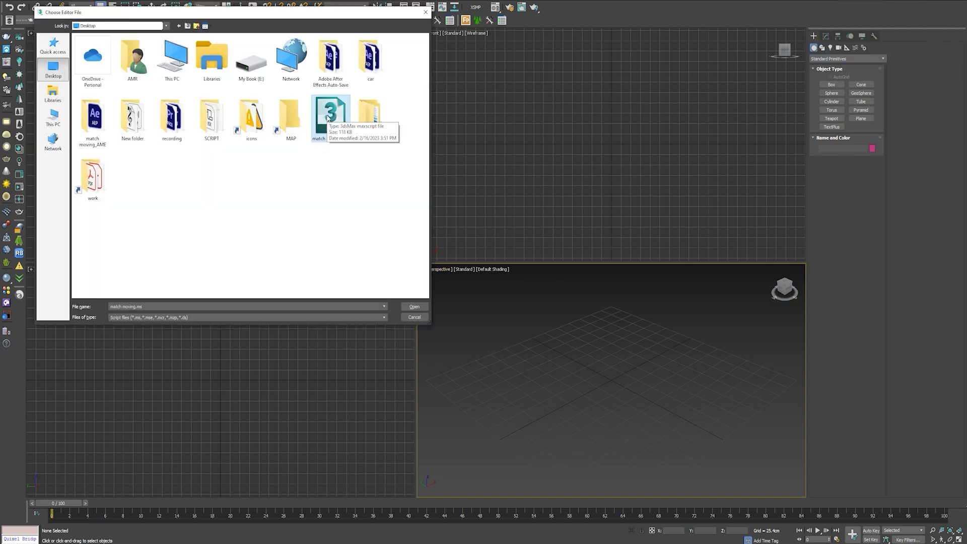
pyautogui.doubleClick(327, 117)
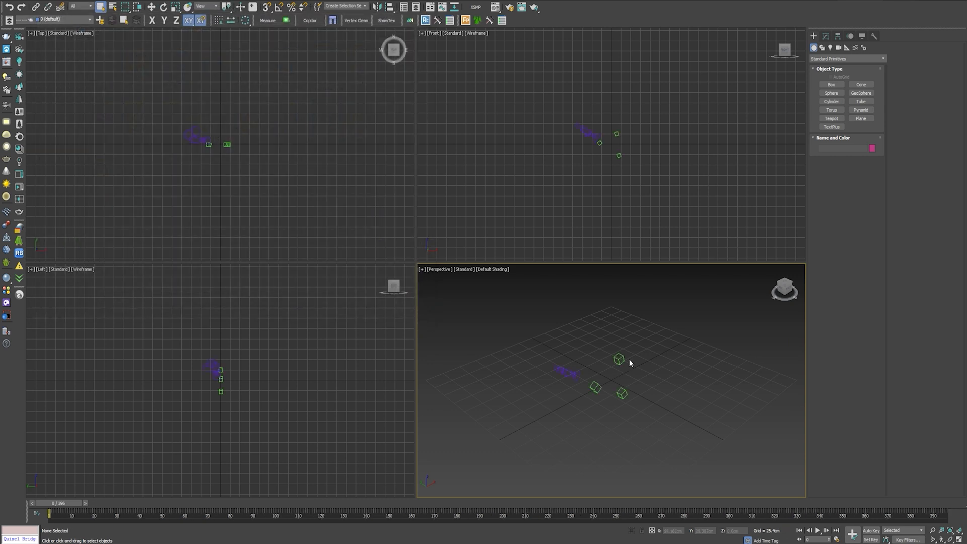
# Step: Maximize the Perspective viewport and group the imported tracking objects, with the timeline at frame 0
pyautogui.hotkey('alt', 'w')
pyautogui.click(63, 1)
pyautogui.click(71, 8)
pyautogui.click(483, 280)
pyautogui.moveTo(65, 503); pyautogui.dragTo(30, 506)
# Step: Rotate the group with angle snap on to bring the markers parallel to the ground plane, then enlarge the group
pyautogui.moveTo(383, 272); pyautogui.dragTo(381, 280, button='middle')
pyautogui.press('e')
pyautogui.press('a')
pyautogui.moveTo(406, 262); pyautogui.dragTo(412, 291)
pyautogui.keyDown('alt'); pyautogui.moveTo(412, 291); pyautogui.dragTo(370, 306, button='middle'); pyautogui.keyUp('alt')
pyautogui.press('r')
pyautogui.moveTo(351, 288); pyautogui.dragTo(360, 242)
pyautogui.scroll(-6, 358, 330)
# Step: Refine the group's rotation against the grid and enlarge it further, comparing it in the four-viewport layout
pyautogui.press('e')
pyautogui.moveTo(340, 342); pyautogui.dragTo(351, 348)
pyautogui.press('w')
pyautogui.keyDown('alt'); pyautogui.moveTo(351, 333); pyautogui.dragTo(352, 350, button='middle'); pyautogui.keyUp('alt')
pyautogui.moveTo(352, 350); pyautogui.dragTo(367, 282, button='middle')
pyautogui.press('r')
pyautogui.moveTo(363, 303); pyautogui.dragTo(365, 286)
pyautogui.hotkey('alt', 'w')
pyautogui.keyDown('alt'); pyautogui.moveTo(373, 296); pyautogui.dragTo(388, 270, button='middle'); pyautogui.keyUp('alt')
pyautogui.middleClick(549, 165)
# Step: Move the group in the Perspective view to line up its markers with the home grid
pyautogui.hotkey('alt', 'w')
pyautogui.scroll(3, 440, 282)
pyautogui.press('w')
pyautogui.moveTo(418, 261)
pyautogui.mouseDown()
pyautogui.moveTo(418, 234)
pyautogui.moveTo(419, 242)
pyautogui.mouseUp()
pyautogui.scroll(2, 497, 298)
pyautogui.moveTo(498, 298); pyautogui.dragTo(476, 295, button='middle')
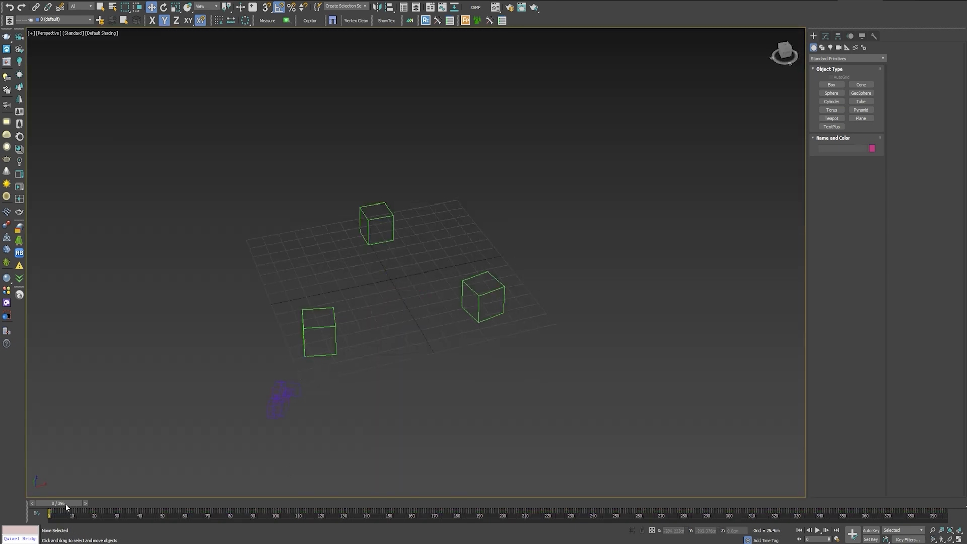
# Step: Scrub the animation through the 3D tracker camera to check its motion, then return to frame 0 and the Perspective view
pyautogui.moveTo(65, 503)
pyautogui.mouseDown()
pyautogui.moveTo(896, 498)
pyautogui.moveTo(57, 503)
pyautogui.mouseUp()
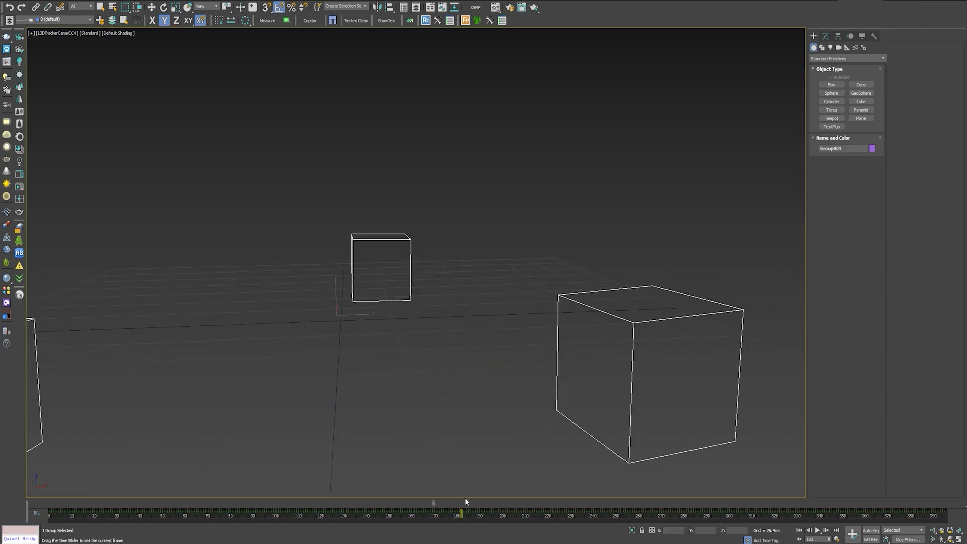
pyautogui.moveTo(465, 502); pyautogui.dragTo(50, 501)
pyautogui.press('w')
pyautogui.press('p')
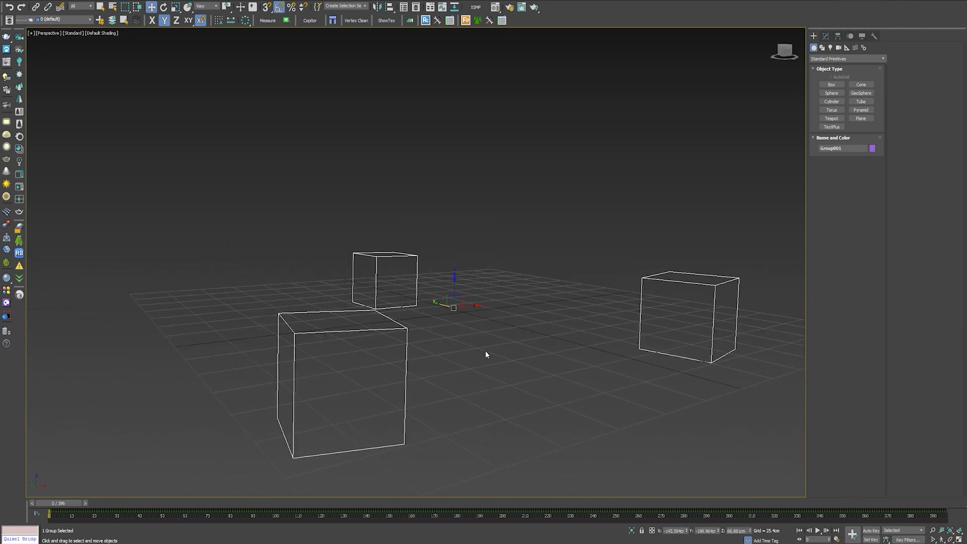
# Step: Examine the group's placement on the grid from the front and from above, and deselect it
pyautogui.scroll(-5, 488, 354)
pyautogui.moveTo(488, 354); pyautogui.dragTo(502, 295, button='middle')
pyautogui.click(783, 47)
pyautogui.moveTo(705, 305); pyautogui.dragTo(526, 302, button='middle')
pyautogui.scroll(-5, 527, 303)
pyautogui.hotkey('ctrl', 'w')
pyautogui.scroll(2, 401, 262)
pyautogui.keyDown('alt'); pyautogui.moveTo(401, 262); pyautogui.dragTo(403, 311, button='middle'); pyautogui.keyUp('alt')
pyautogui.click(403, 311)
pyautogui.click(784, 47)
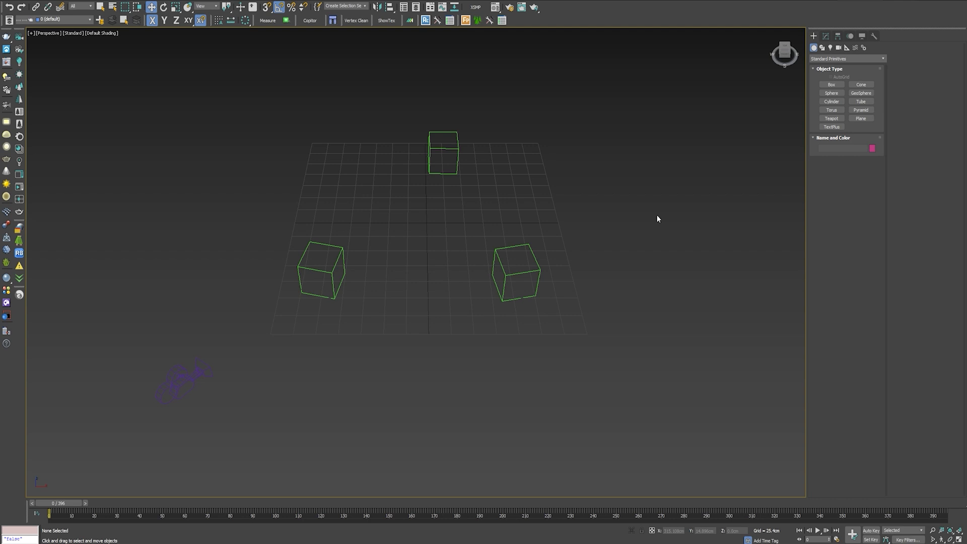
# Step: In the render settings, switch the renderer to CoronaRenderer and set the pass limit to 10
pyautogui.press('F10')
pyautogui.moveTo(265, 105); pyautogui.dragTo(572, 95)
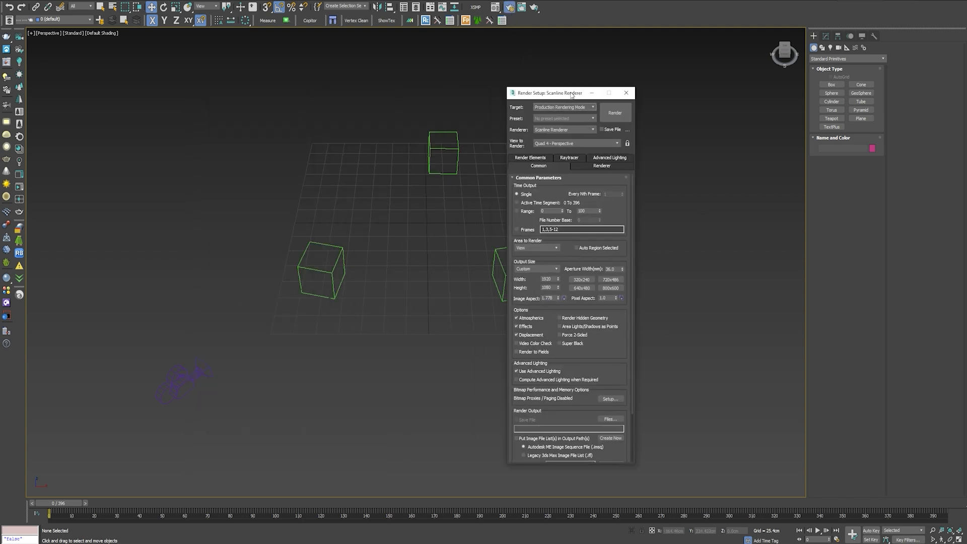
pyautogui.click(564, 130)
pyautogui.click(554, 164)
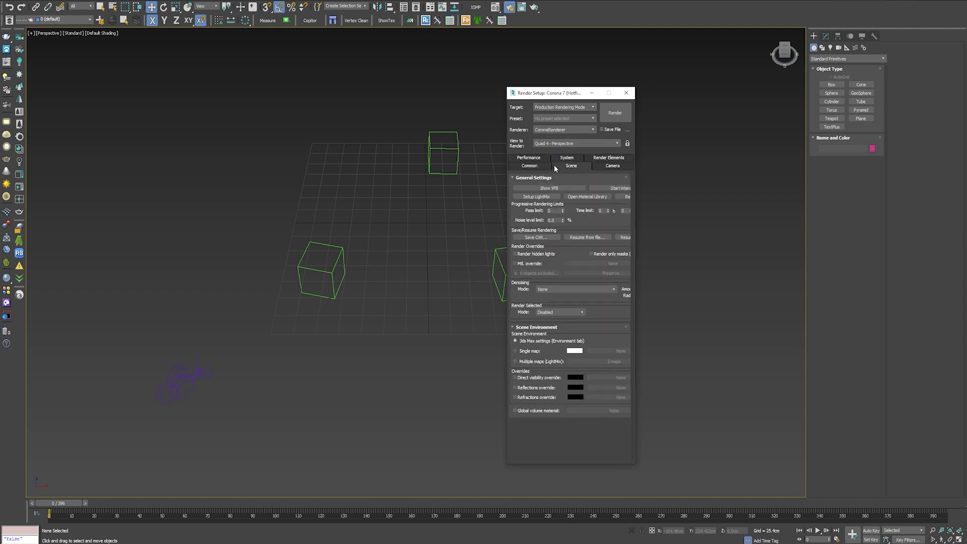
pyautogui.click(535, 157)
pyautogui.doubleClick(555, 202)
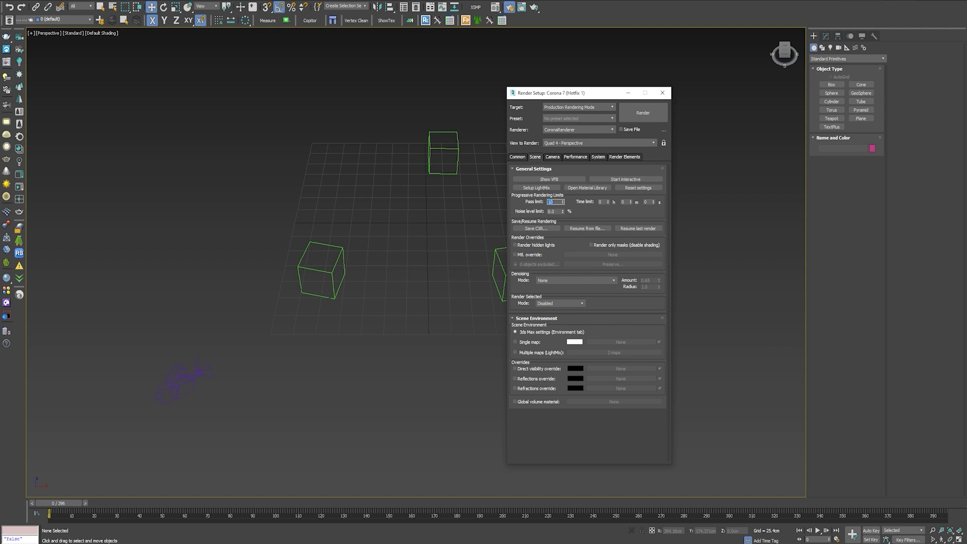
# Step: Set the denoising mode to Corona High Quality, keep the output size at 1920 × 1080 and close the render settings
pyautogui.click(569, 283)
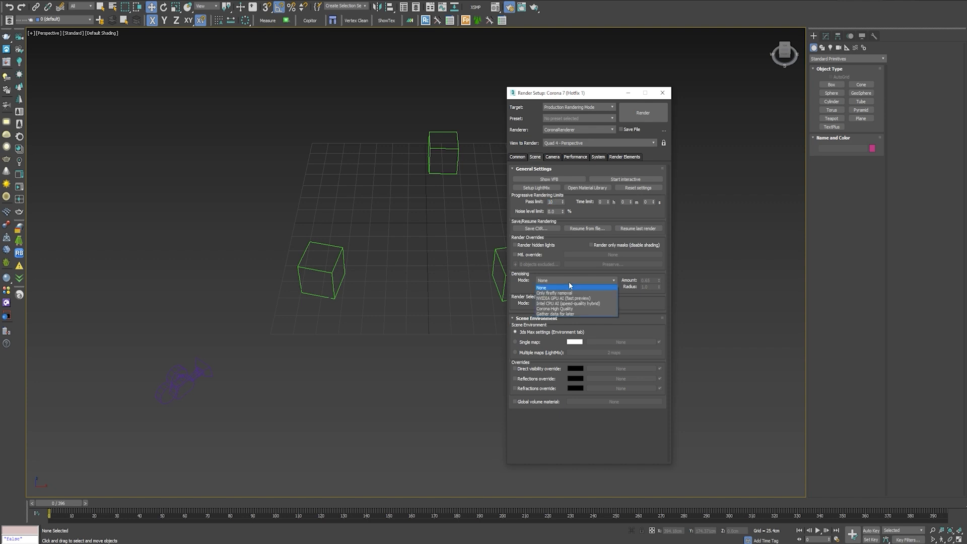
pyautogui.click(582, 313)
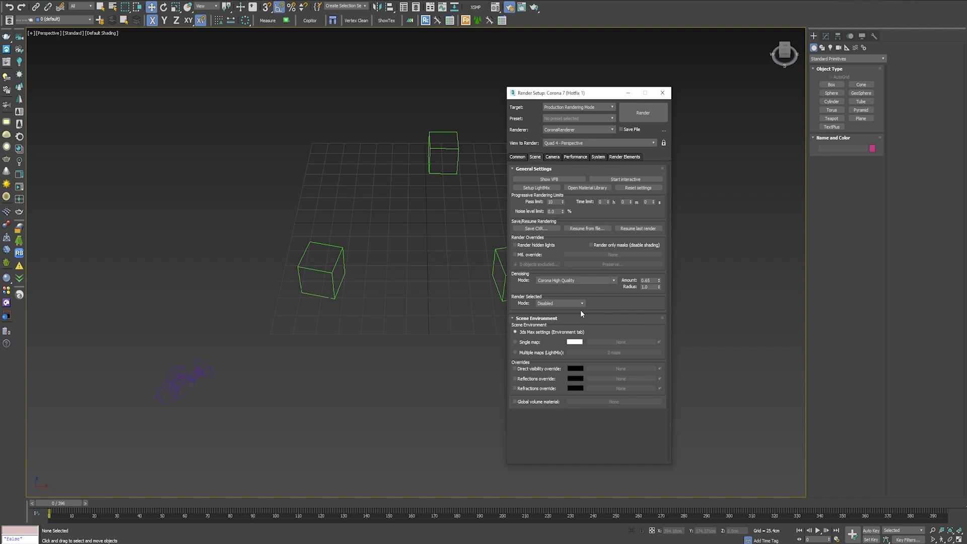
pyautogui.click(519, 157)
pyautogui.doubleClick(565, 270)
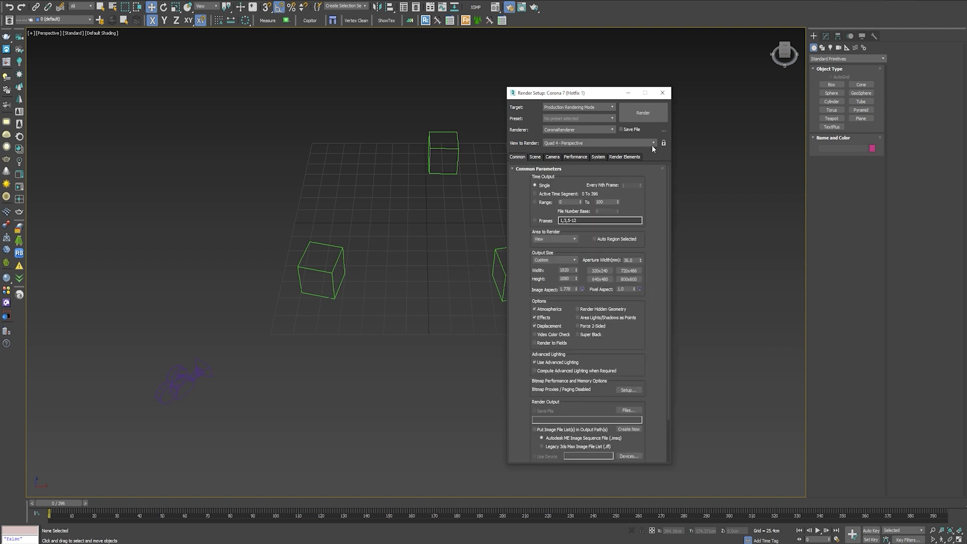
pyautogui.click(663, 92)
# Step: Paste the container model saved in Copitor's second slot into the scene, rotate it and scale it down uniformly
pyautogui.click(311, 21)
pyautogui.click(674, 225)
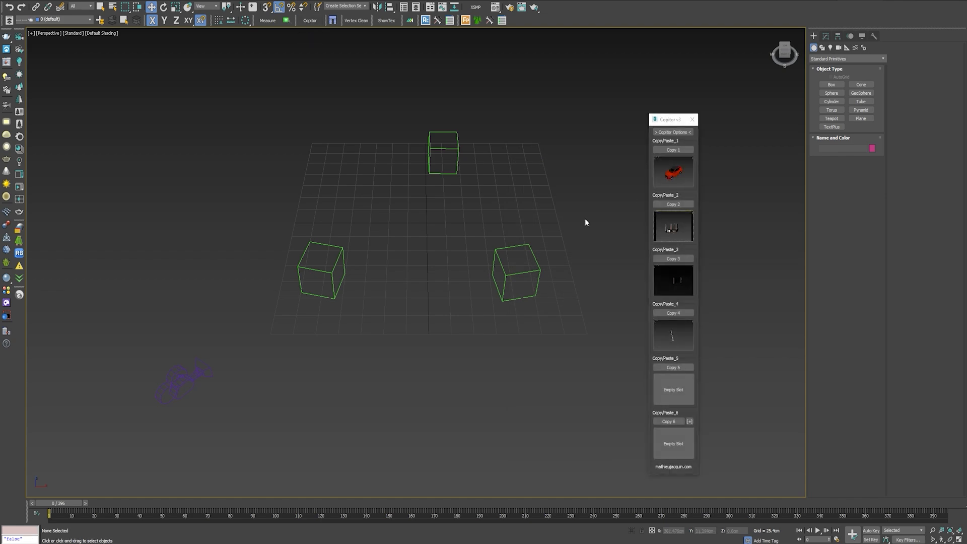
pyautogui.scroll(-5, 535, 220)
pyautogui.press('e')
pyautogui.moveTo(470, 206); pyautogui.dragTo(491, 207)
pyautogui.press('r')
pyautogui.moveTo(481, 198); pyautogui.dragTo(477, 232)
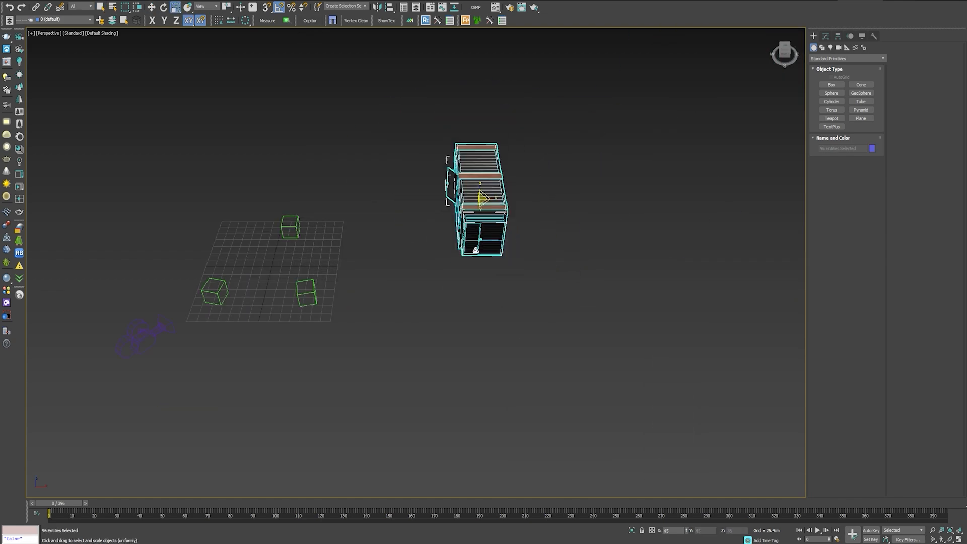
# Step: Position the container over the tracked area from above, and lower its base onto the grid from the front
pyautogui.press('t')
pyautogui.press('w')
pyautogui.moveTo(364, 231); pyautogui.dragTo(305, 258, button='middle')
pyautogui.moveTo(640, 153); pyautogui.dragTo(337, 197)
pyautogui.press('f')
pyautogui.scroll(-3, 534, 198)
pyautogui.moveTo(535, 174); pyautogui.dragTo(535, 322)
pyautogui.scroll(5, 503, 282)
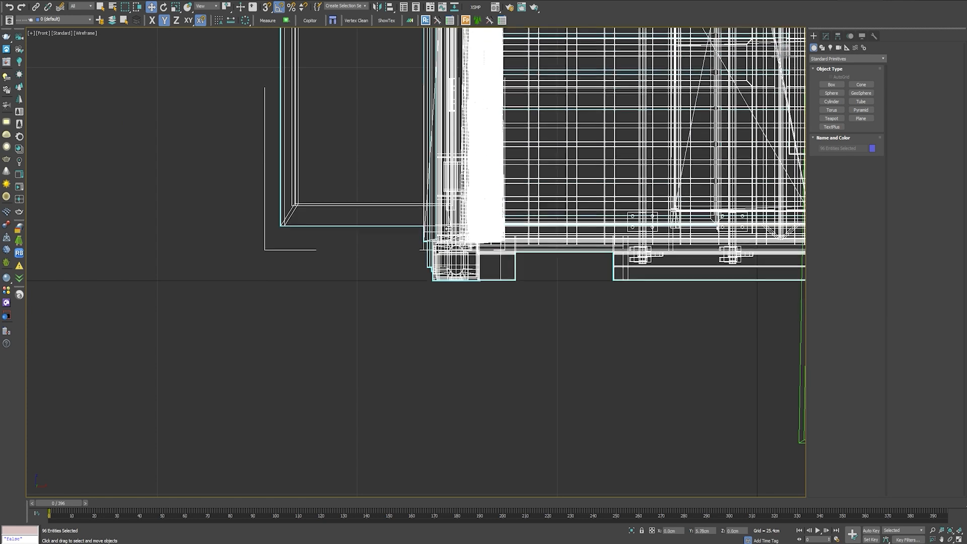
# Step: Check the container's placement by scrubbing the animation through the 3D tracker camera, and return to frame 0 and the Perspective view
pyautogui.press('c')
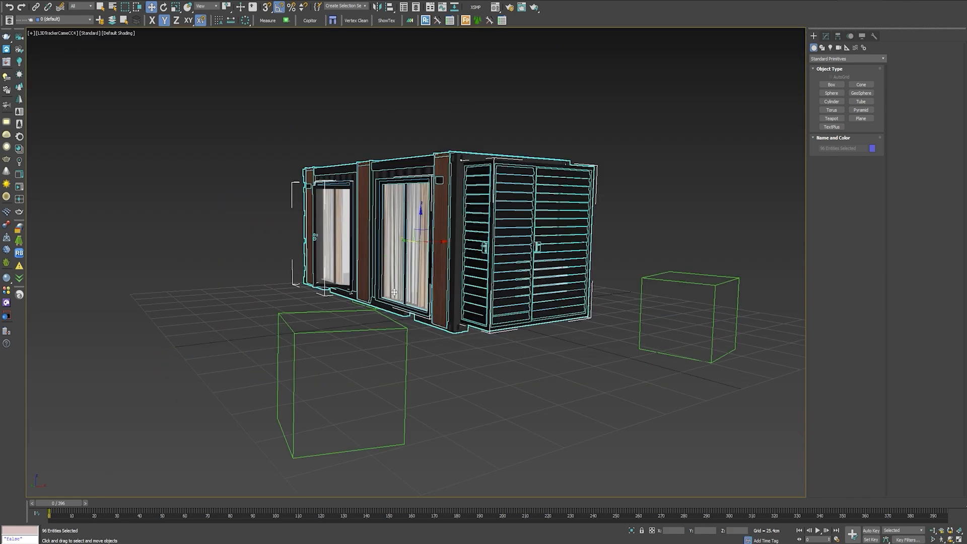
pyautogui.moveTo(57, 504)
pyautogui.mouseDown()
pyautogui.moveTo(80, 507)
pyautogui.moveTo(53, 505)
pyautogui.mouseUp()
pyautogui.moveTo(64, 503)
pyautogui.mouseDown()
pyautogui.moveTo(851, 494)
pyautogui.moveTo(48, 496)
pyautogui.mouseUp()
pyautogui.press('w')
pyautogui.press('f')
pyautogui.press('c')
pyautogui.moveTo(49, 503)
pyautogui.mouseDown()
pyautogui.moveTo(218, 497)
pyautogui.moveTo(49, 503)
pyautogui.mouseUp()
pyautogui.press('p')
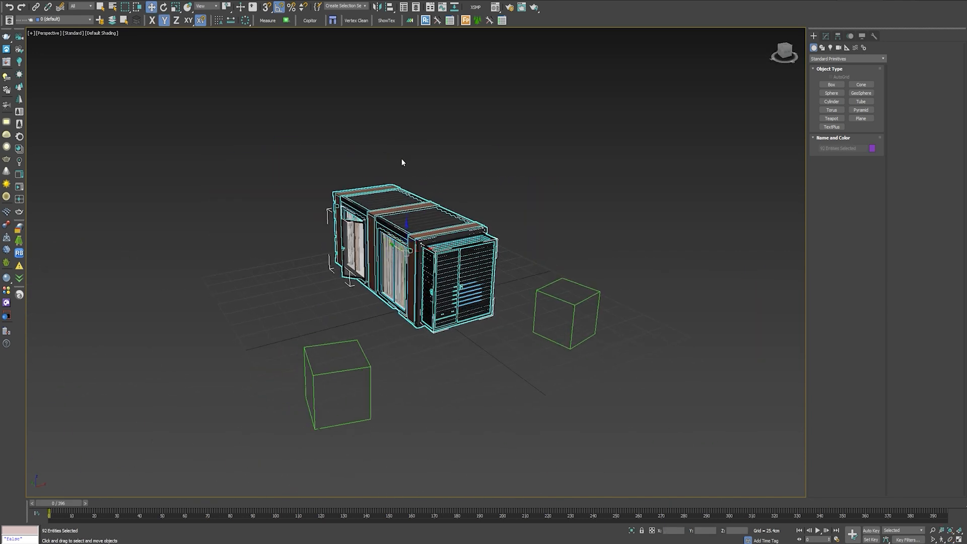
# Step: Run the Corona Converter v1.42 script from the converter scripts folder
pyautogui.click(328, 19)
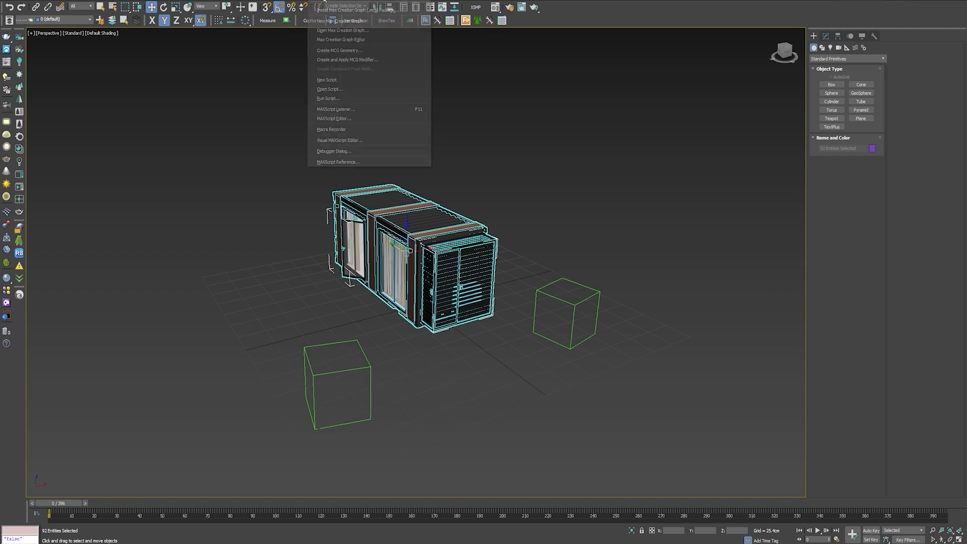
pyautogui.click(349, 95)
pyautogui.doubleClick(115, 63)
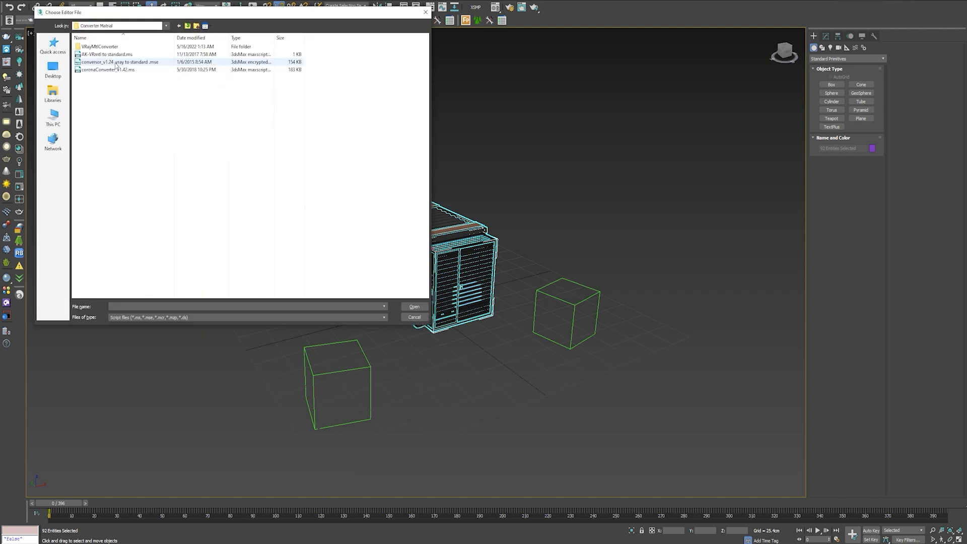
pyautogui.click(127, 71)
pyautogui.doubleClick(126, 70)
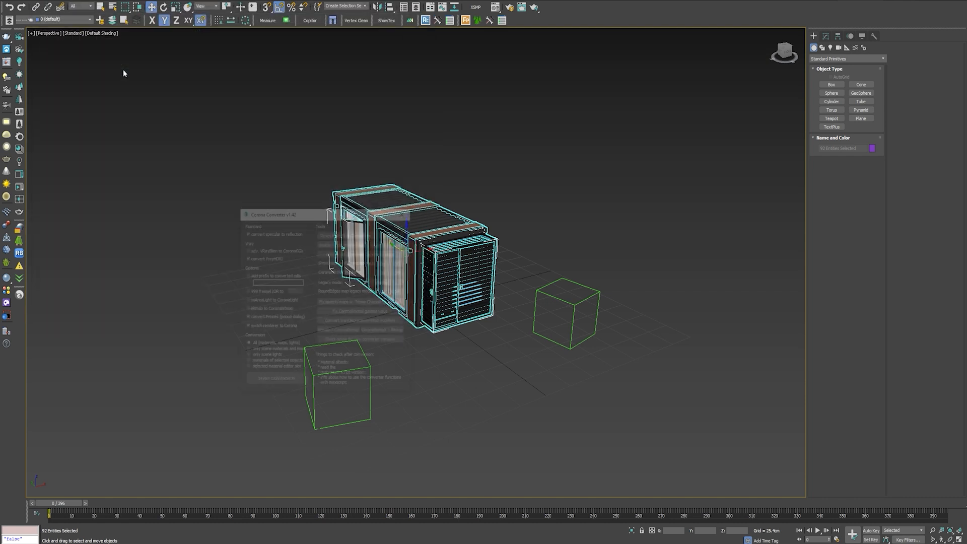
# Step: Convert all scene materials, maps and lights to Corona, and show the wood texture of the container's bands in the viewport
pyautogui.moveTo(624, 156); pyautogui.dragTo(623, 177)
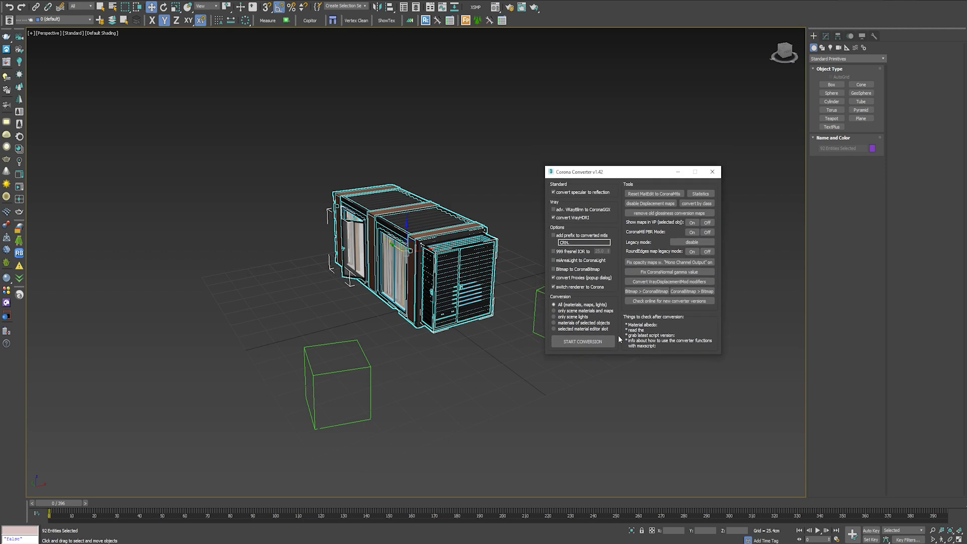
pyautogui.click(588, 343)
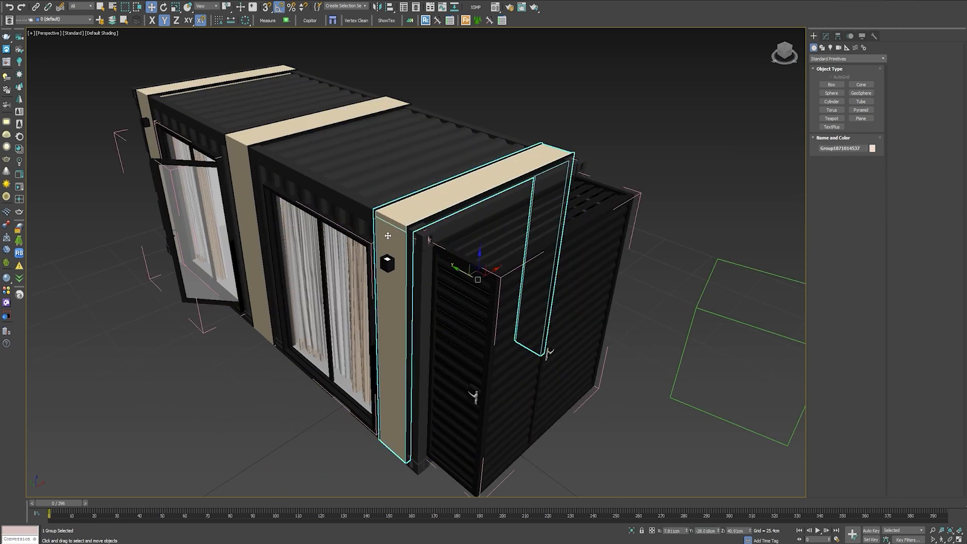
pyautogui.press('m')
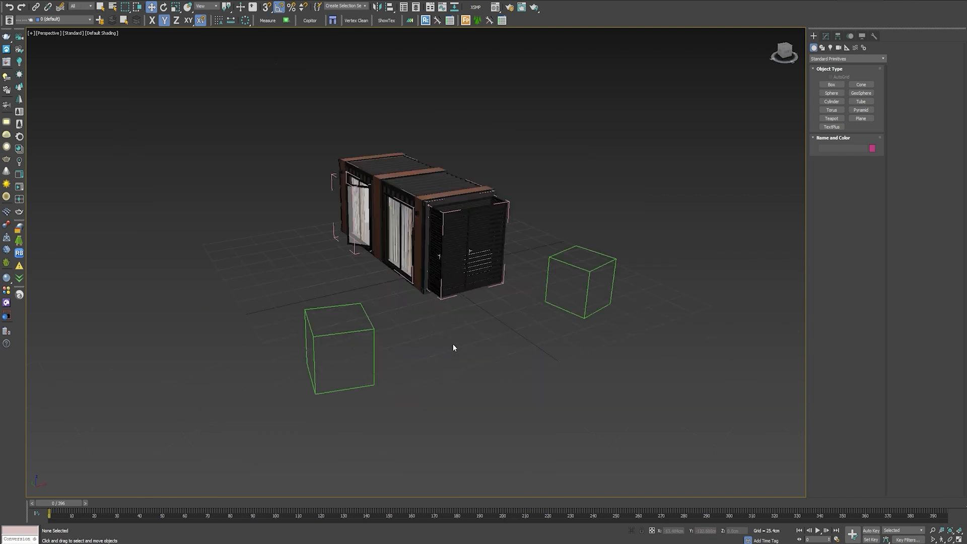
pyautogui.moveTo(453, 344); pyautogui.dragTo(454, 391, button='middle')
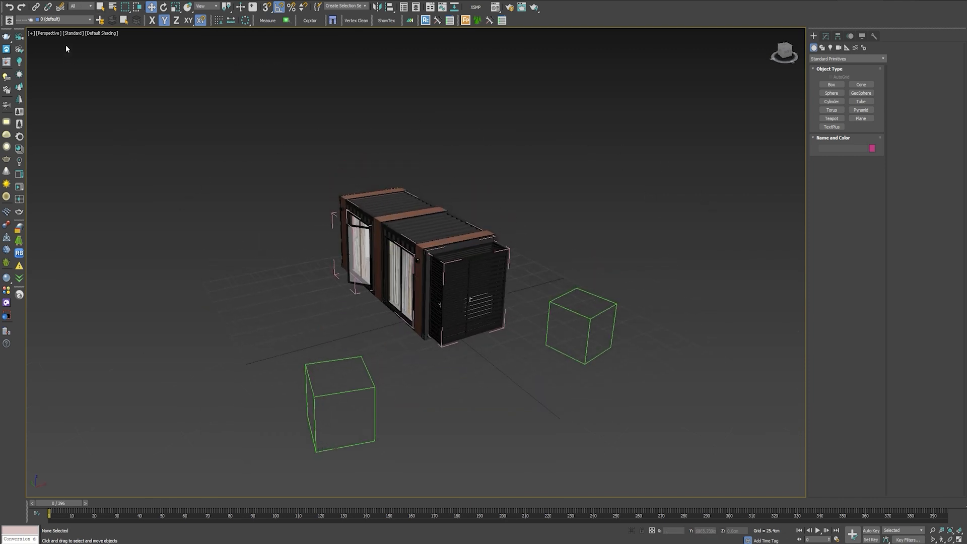
# Step: Set the viewport background to use files, and browse to the 20210120_095042 footage folder with all formats listed
pyautogui.click(89, 1)
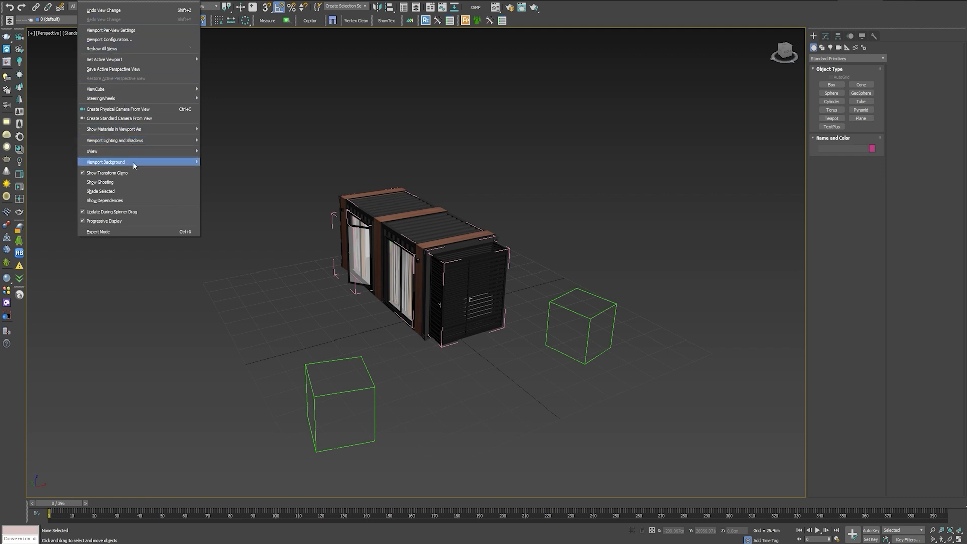
pyautogui.moveTo(134, 163)
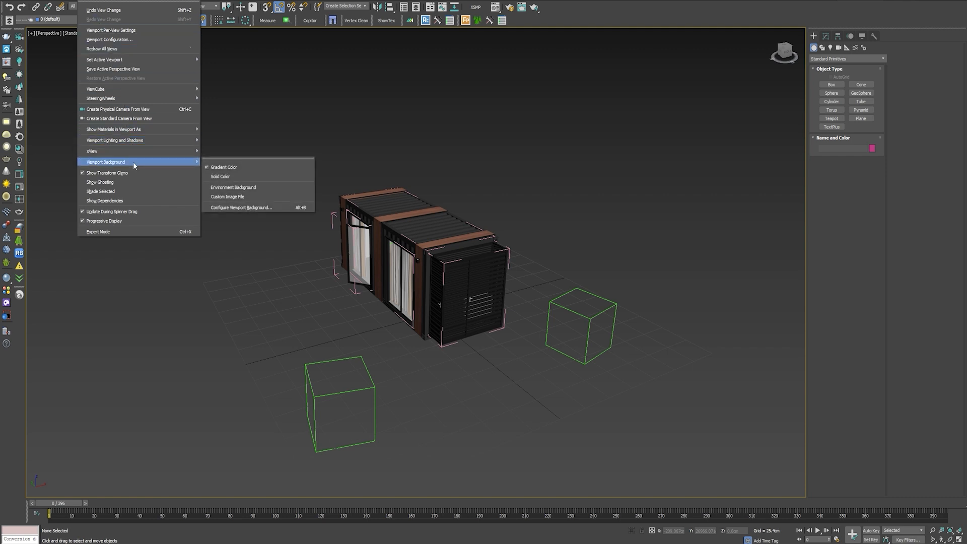
pyautogui.click(280, 208)
pyautogui.click(402, 235)
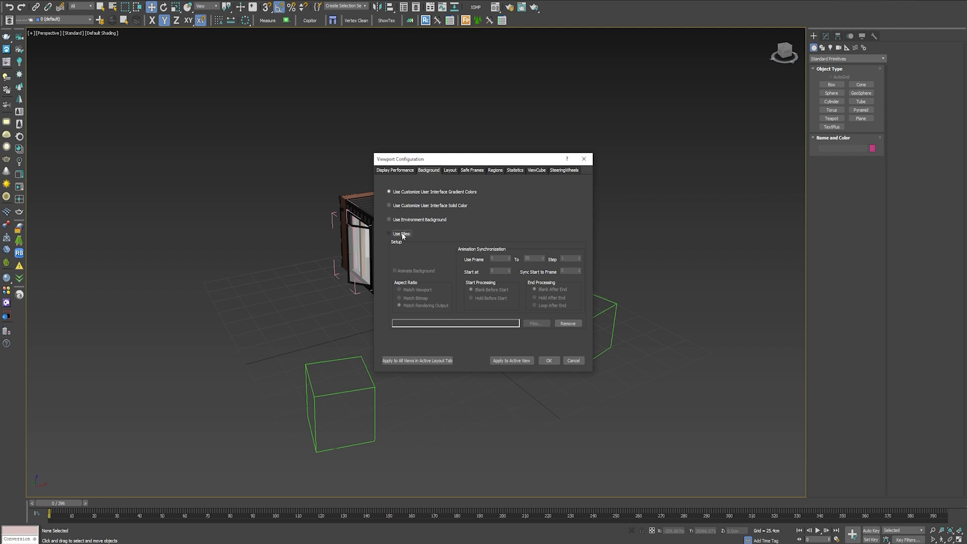
pyautogui.click(539, 325)
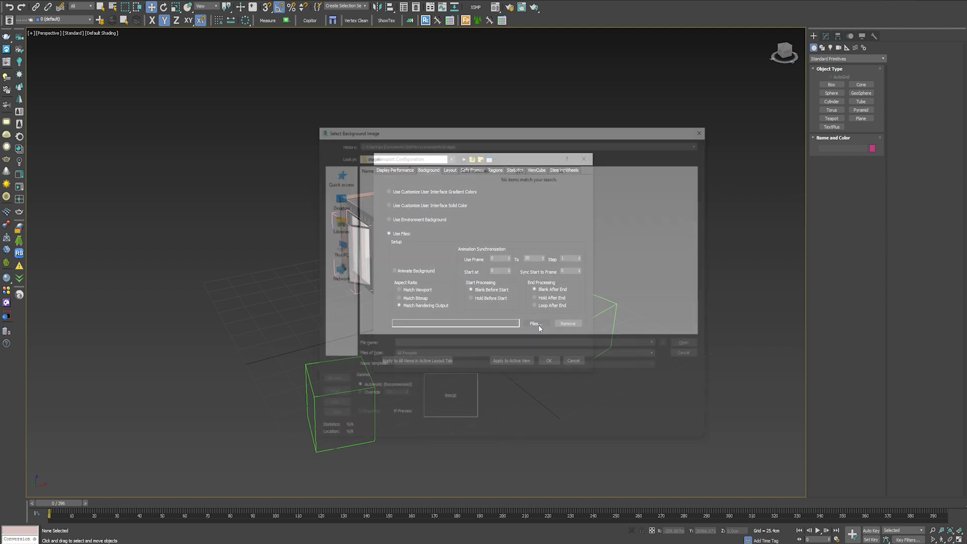
pyautogui.click(485, 352)
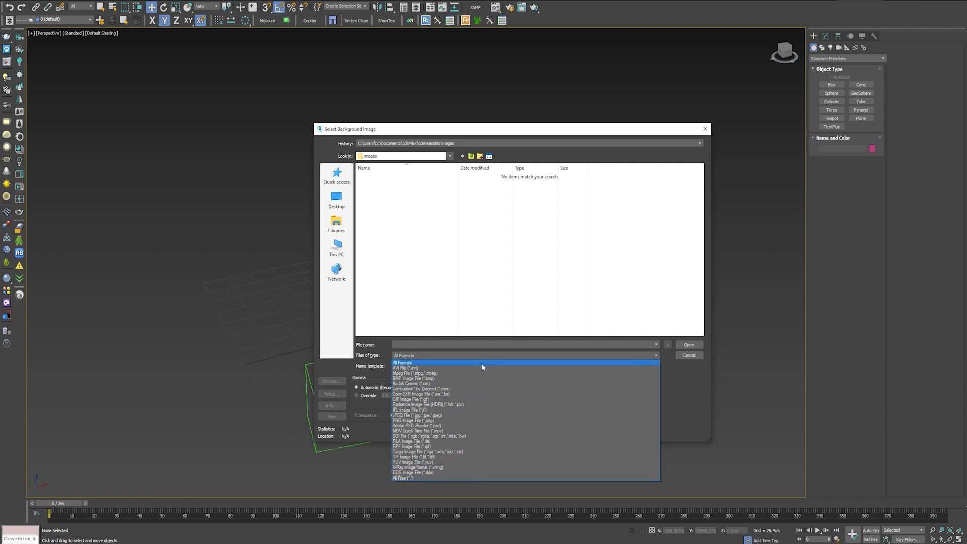
pyautogui.click(481, 362)
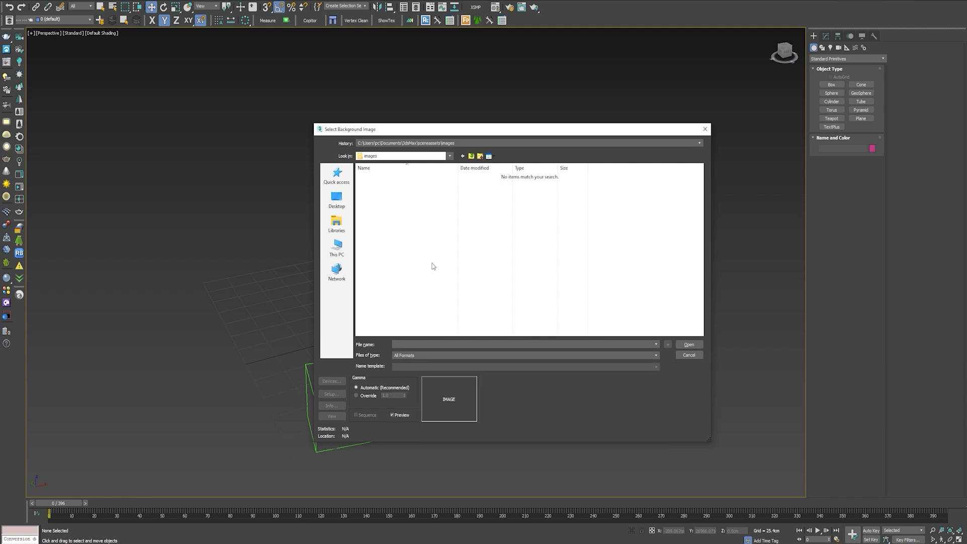
pyautogui.click(454, 143)
pyautogui.click(457, 160)
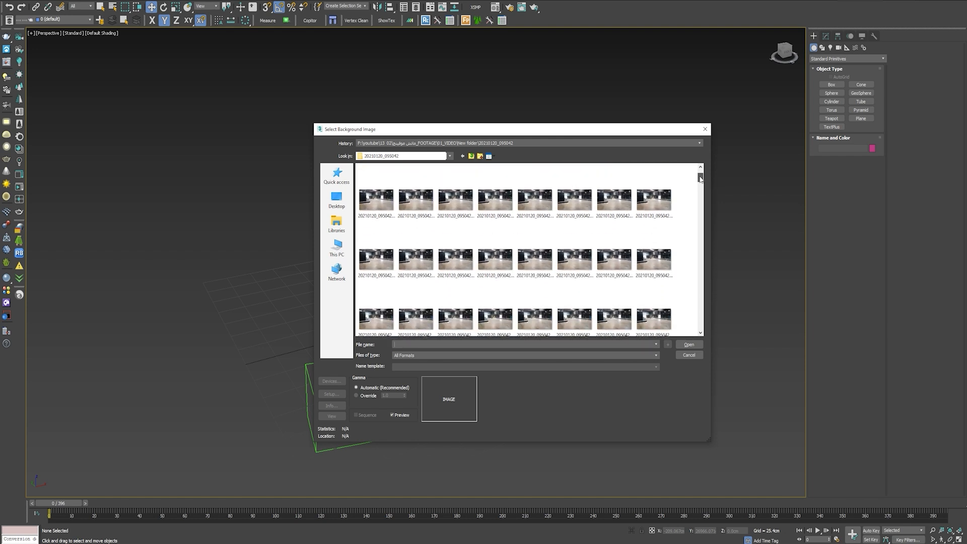
# Step: Load 20210120_095042_00000.jpg as an image sequence and apply it as the viewport background
pyautogui.click(419, 197)
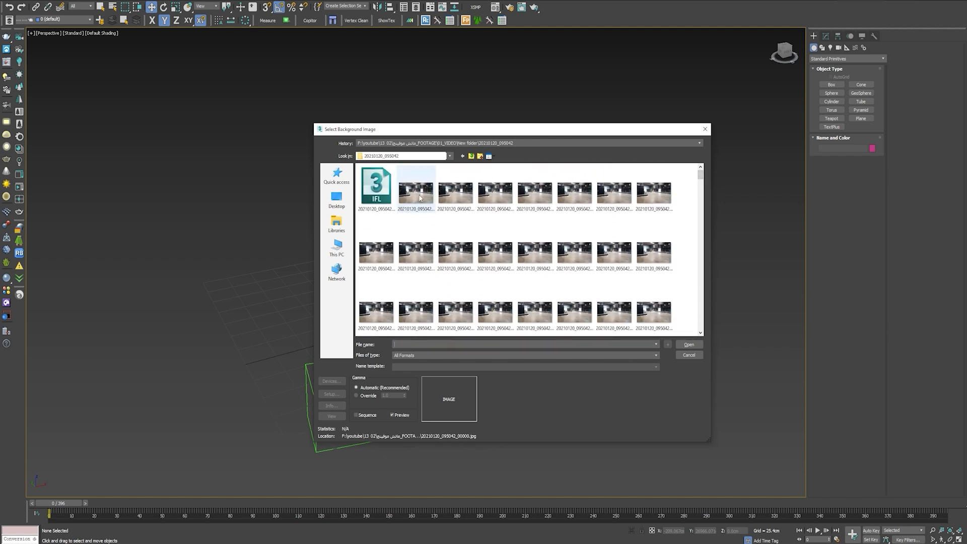
pyautogui.click(356, 415)
pyautogui.click(688, 346)
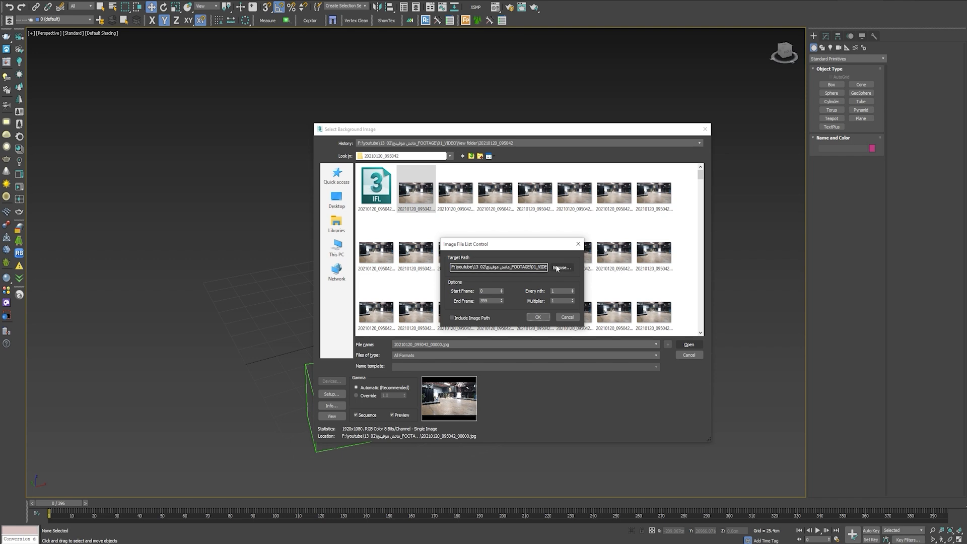
pyautogui.click(537, 317)
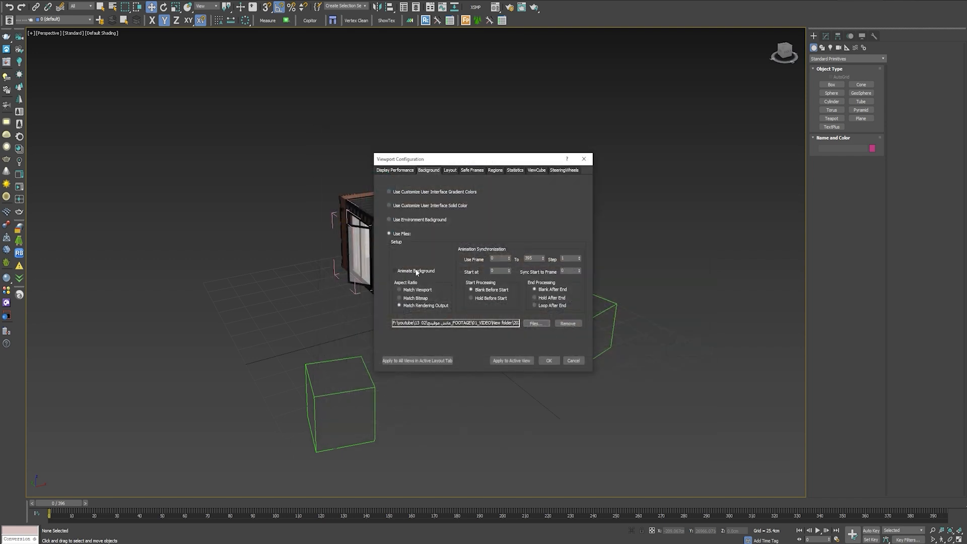
pyautogui.click(549, 360)
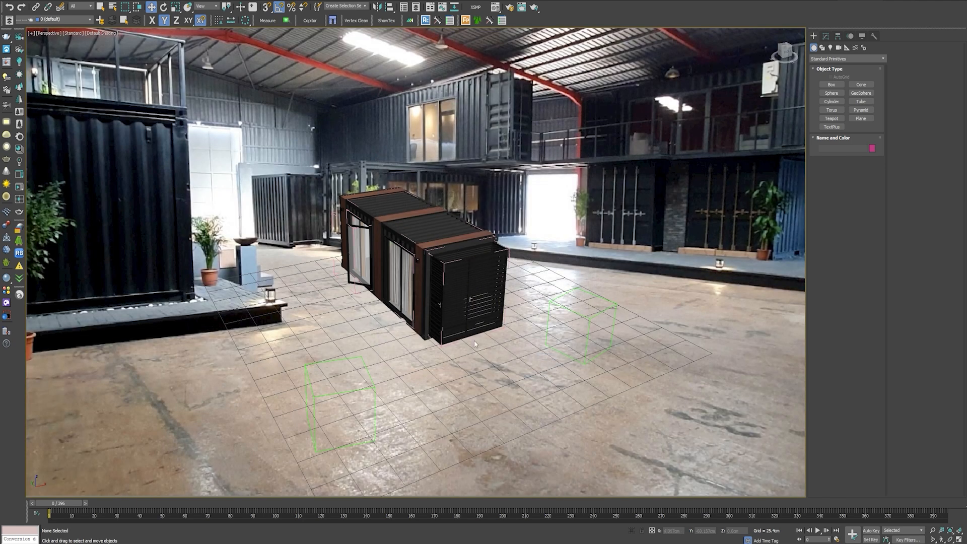
# Step: Scrub the footage through the tracker camera, return to frame 0, and adjust the container's scale and position against the background
pyautogui.press('c')
pyautogui.moveTo(56, 503)
pyautogui.mouseDown()
pyautogui.moveTo(748, 500)
pyautogui.moveTo(48, 498)
pyautogui.mouseUp()
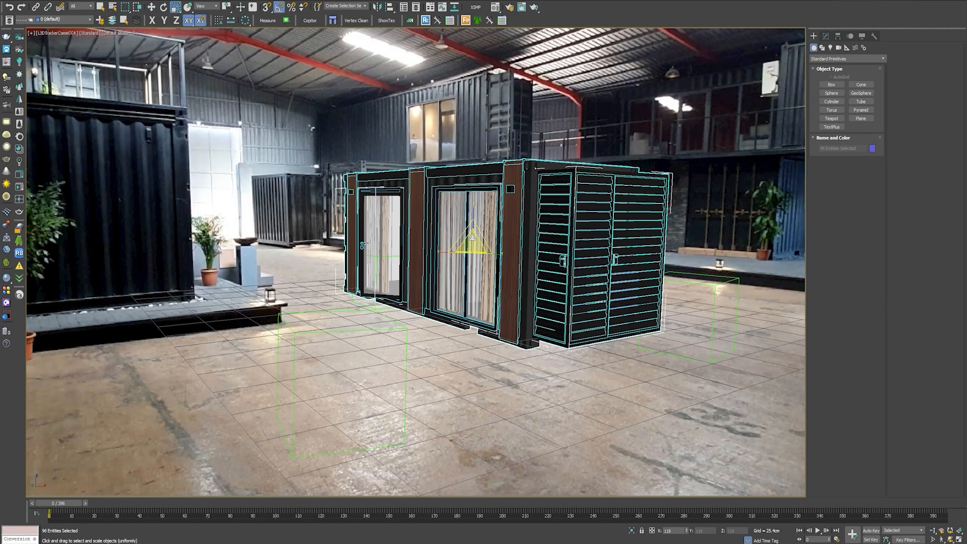
pyautogui.press('w')
pyautogui.moveTo(452, 249)
pyautogui.mouseDown()
pyautogui.moveTo(437, 247)
pyautogui.moveTo(448, 247)
pyautogui.mouseUp()
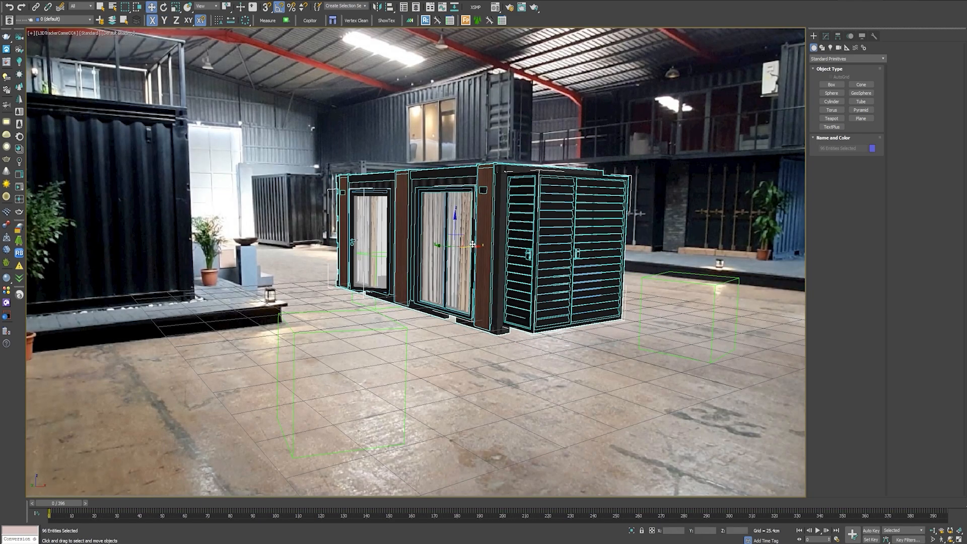
# Step: Align the container's base with the ground in the front view, and move it slightly farther back on the warehouse floor
pyautogui.press('f')
pyautogui.moveTo(428, 226); pyautogui.dragTo(365, 231, button='middle')
pyautogui.scroll(3, 365, 231)
pyautogui.scroll(3, 413, 305)
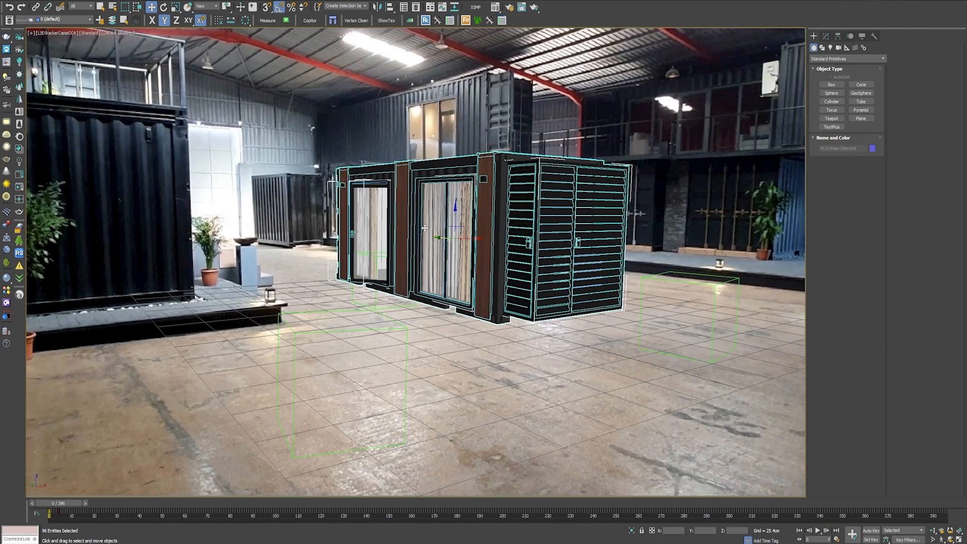
pyautogui.moveTo(425, 227); pyautogui.dragTo(194, 104)
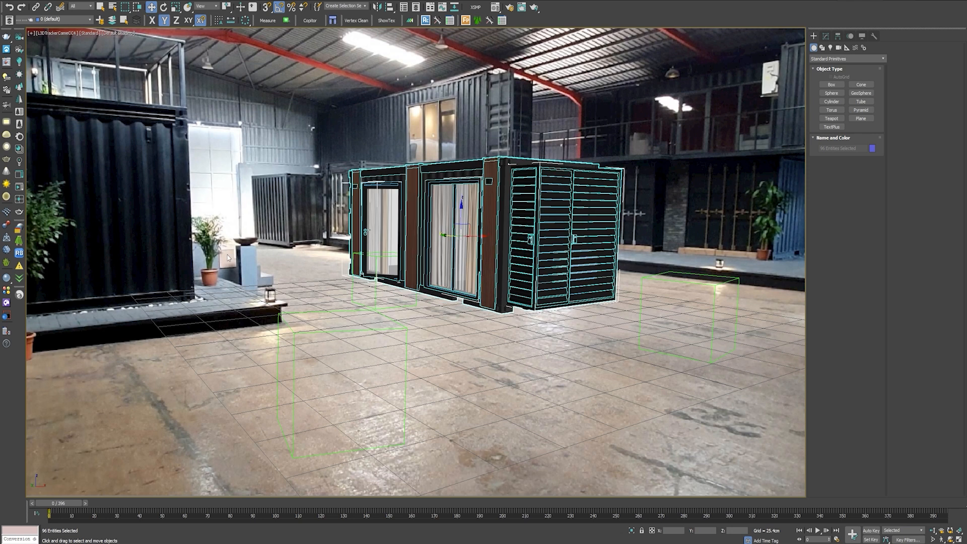
# Step: Assign the 20210120_095042_00000.jpg image sequence as a Bitmap environment map
pyautogui.press('8')
pyautogui.click(322, 147)
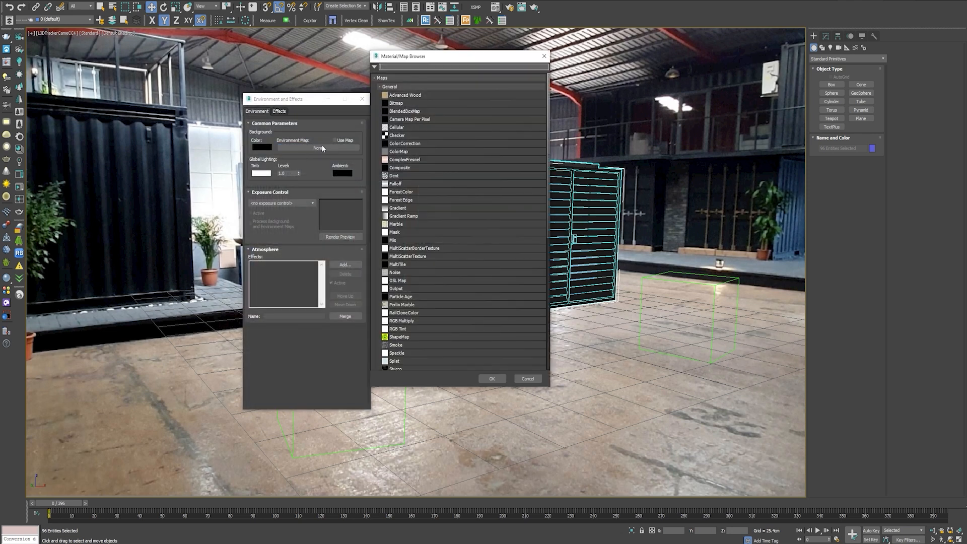
pyautogui.doubleClick(399, 104)
pyautogui.click(268, 141)
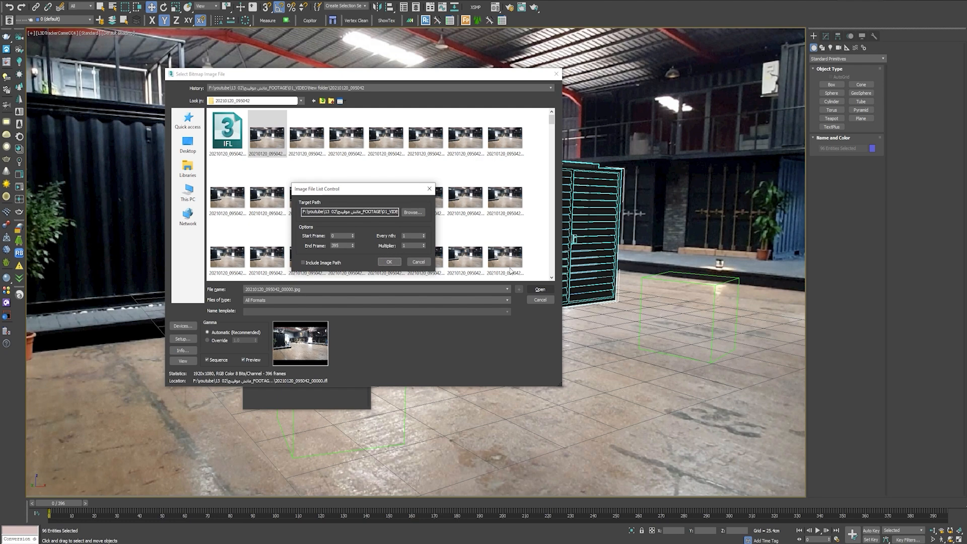
pyautogui.click(392, 265)
pyautogui.click(418, 333)
# Step: Copy the environment map into an empty material slot as an instance and set its mapping to Screen
pyautogui.press('m')
pyautogui.moveTo(282, 35); pyautogui.dragTo(487, 30)
pyautogui.moveTo(318, 147); pyautogui.dragTo(514, 120)
pyautogui.click(455, 274)
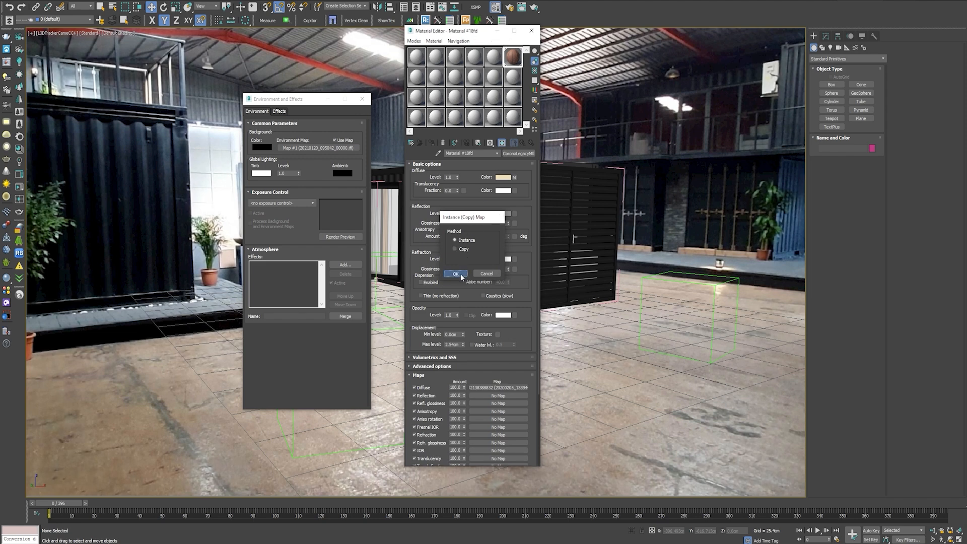
pyautogui.doubleClick(504, 118)
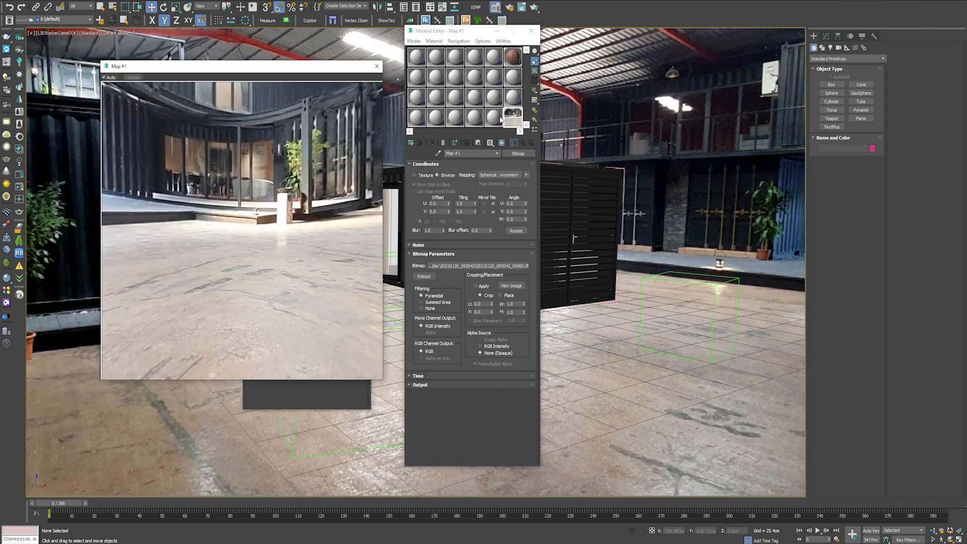
pyautogui.click(500, 175)
pyautogui.click(486, 198)
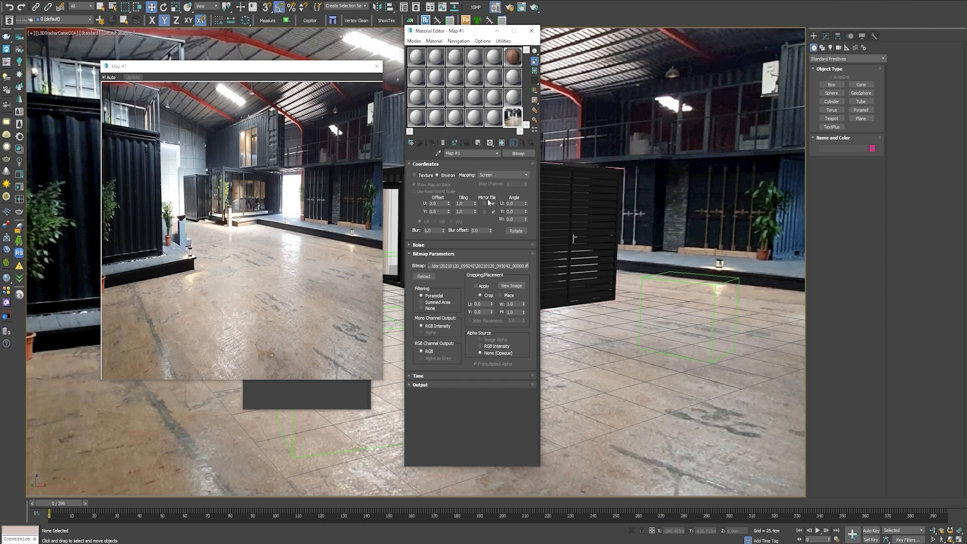
pyautogui.click(377, 66)
# Step: Render frame 0 through the tracker camera as a test, and close the error log, environment settings and Material Editor
pyautogui.moveTo(504, 34); pyautogui.dragTo(502, 56)
pyautogui.click(533, 8)
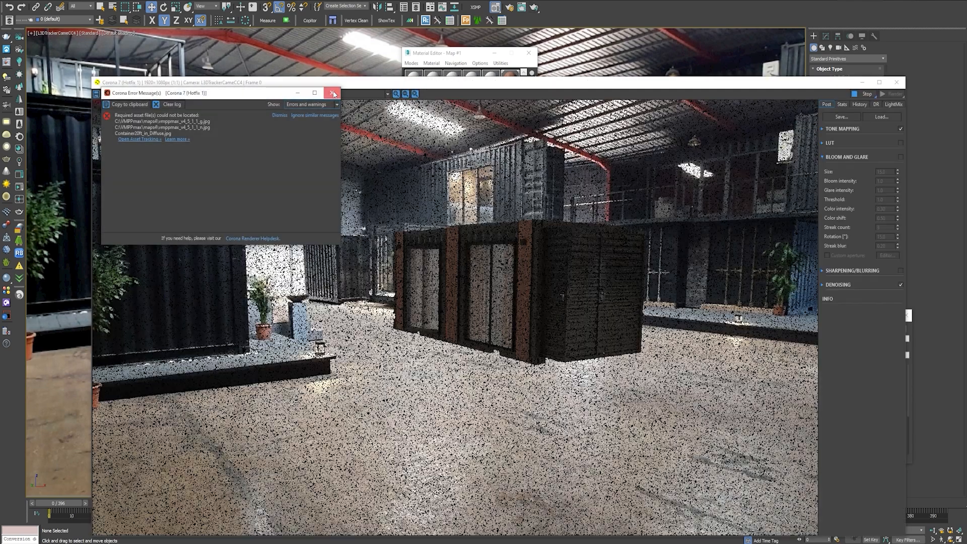
pyautogui.click(333, 93)
pyautogui.moveTo(455, 82); pyautogui.dragTo(428, 25)
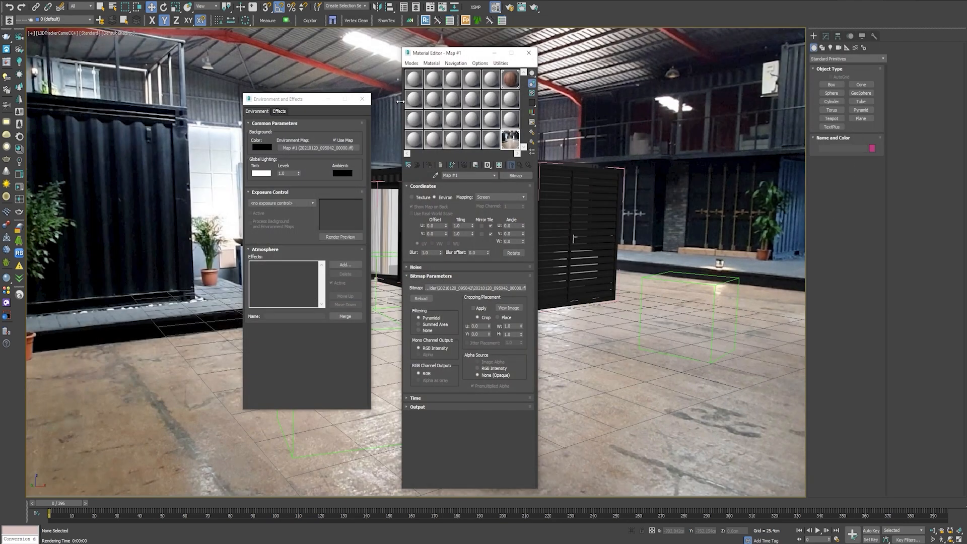
pyautogui.click(366, 99)
pyautogui.click(529, 54)
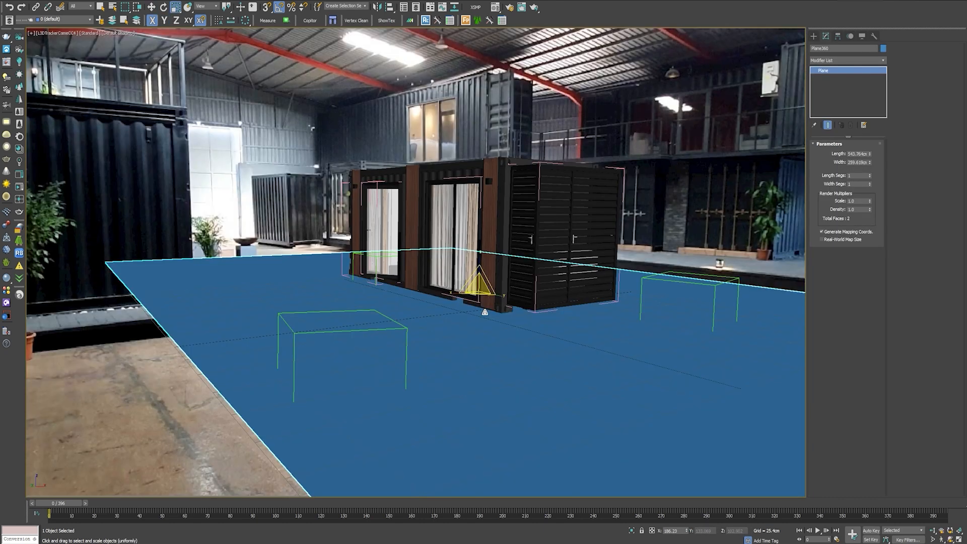
# Step: Turn the second material slot into a CoronaShadowCatcherMtl
pyautogui.press('m')
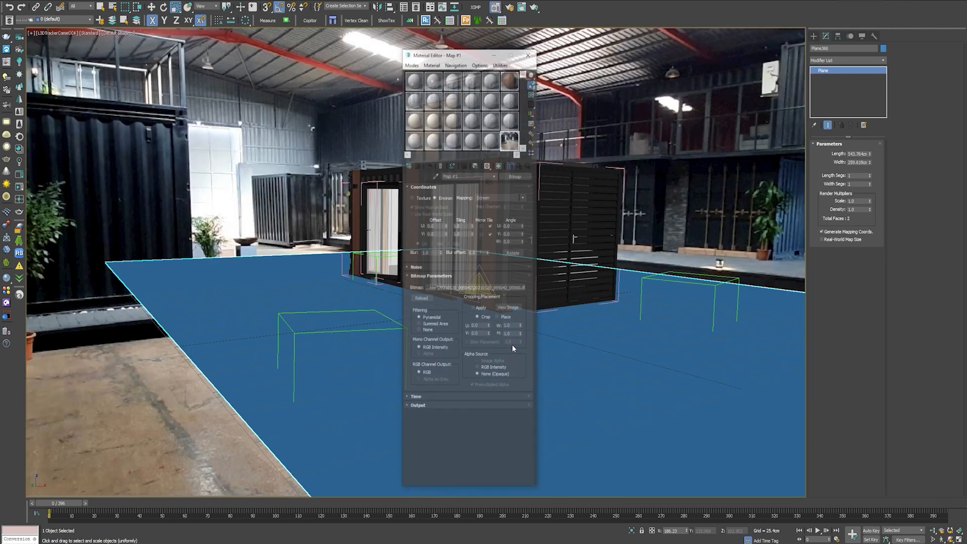
pyautogui.click(433, 83)
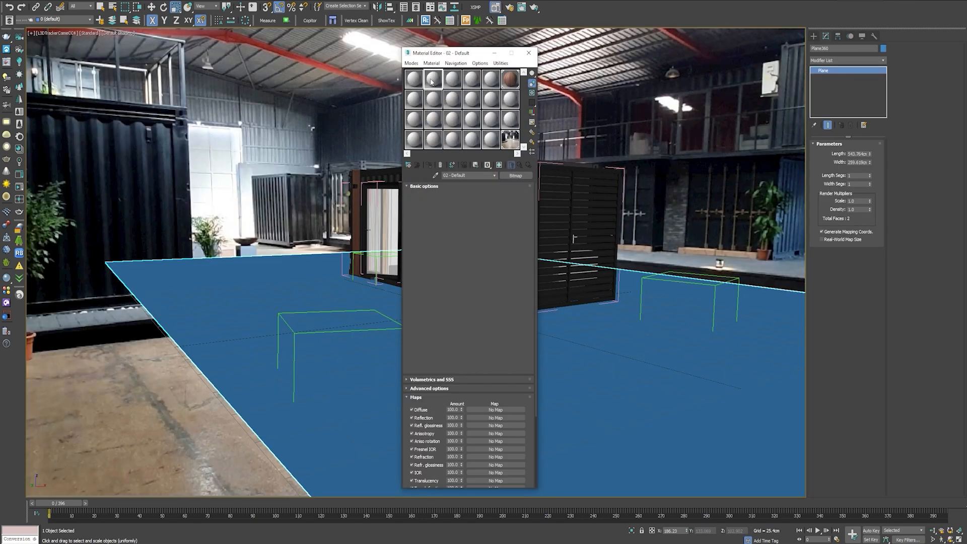
pyautogui.click(514, 177)
pyautogui.click(400, 190)
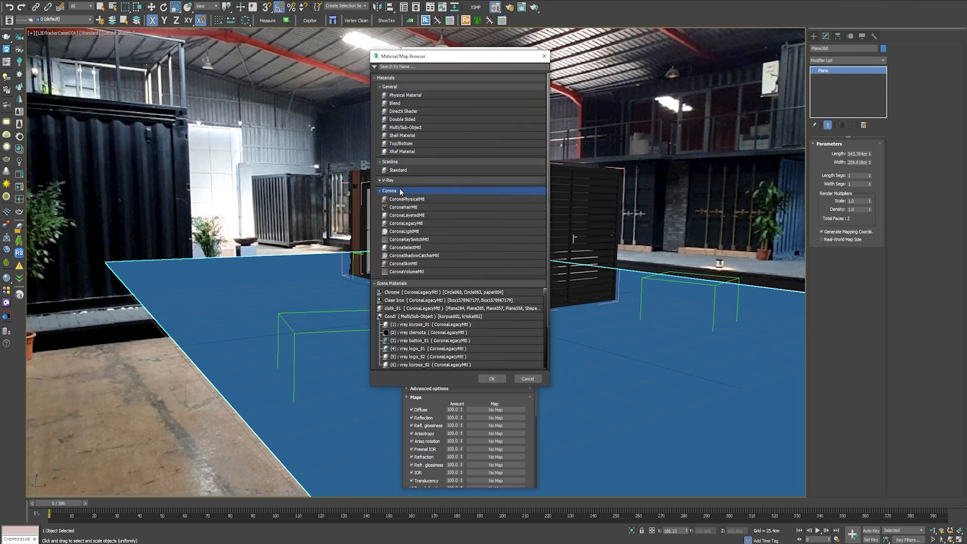
pyautogui.doubleClick(434, 256)
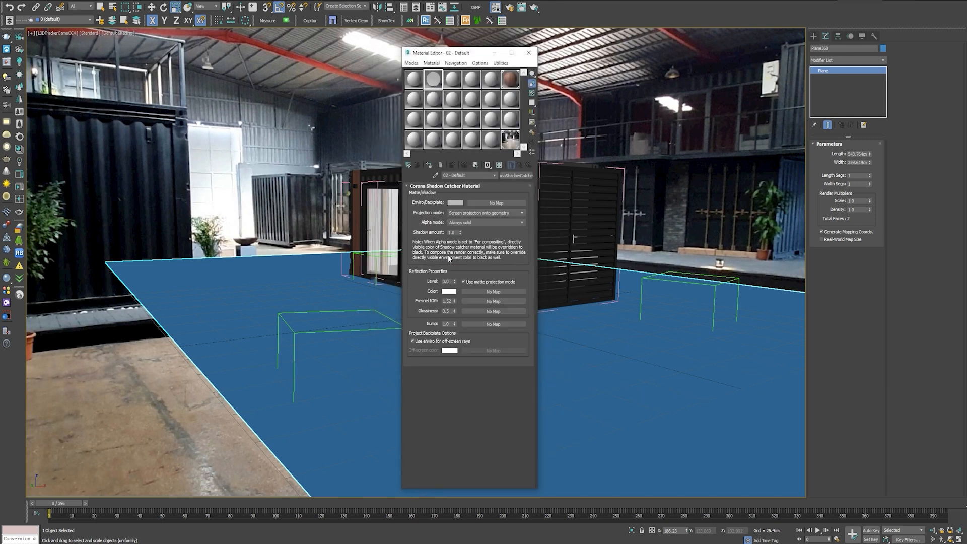
# Step: Copy the environment map into the shadow catcher's Enviro/Backplate slot
pyautogui.press('8')
pyautogui.moveTo(318, 147); pyautogui.dragTo(500, 205)
pyautogui.click(452, 296)
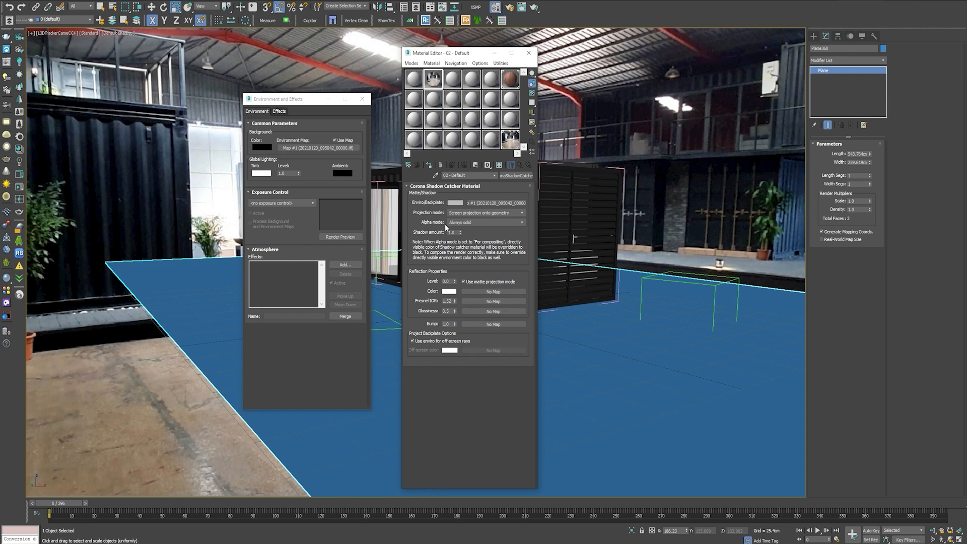
# Step: Set the shadow catcher's alpha mode to For compositing, assign the material to the floor plane, and close the material and environment windows
pyautogui.click(503, 222)
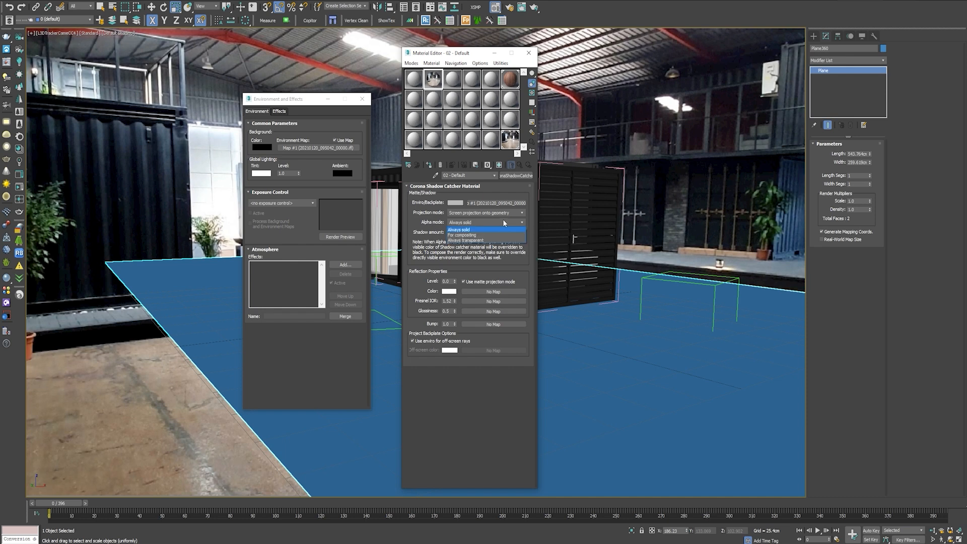
pyautogui.click(478, 235)
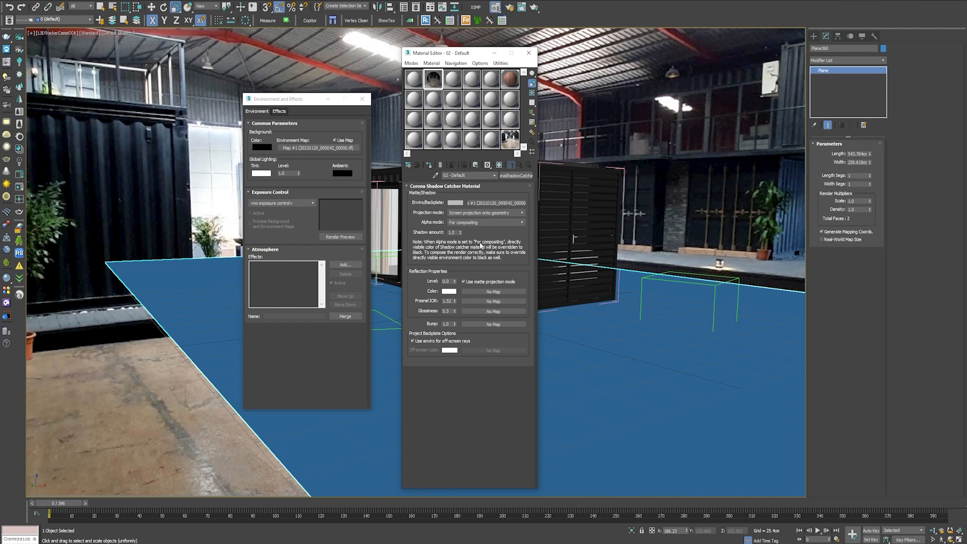
pyautogui.moveTo(435, 83); pyautogui.dragTo(651, 347)
pyautogui.click(529, 53)
pyautogui.click(362, 98)
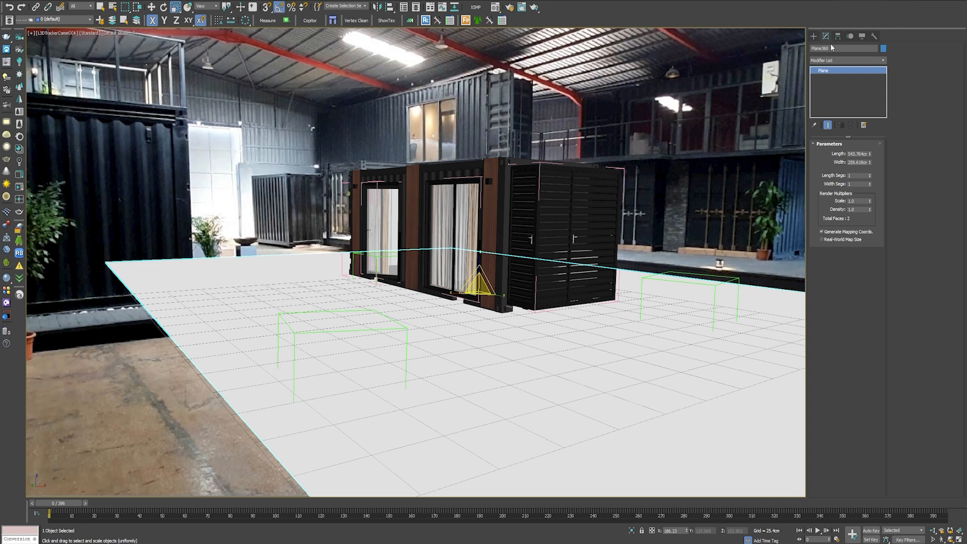
# Step: Make the floor plane display as a box so the footage shows through, and deselect it
pyautogui.click(861, 36)
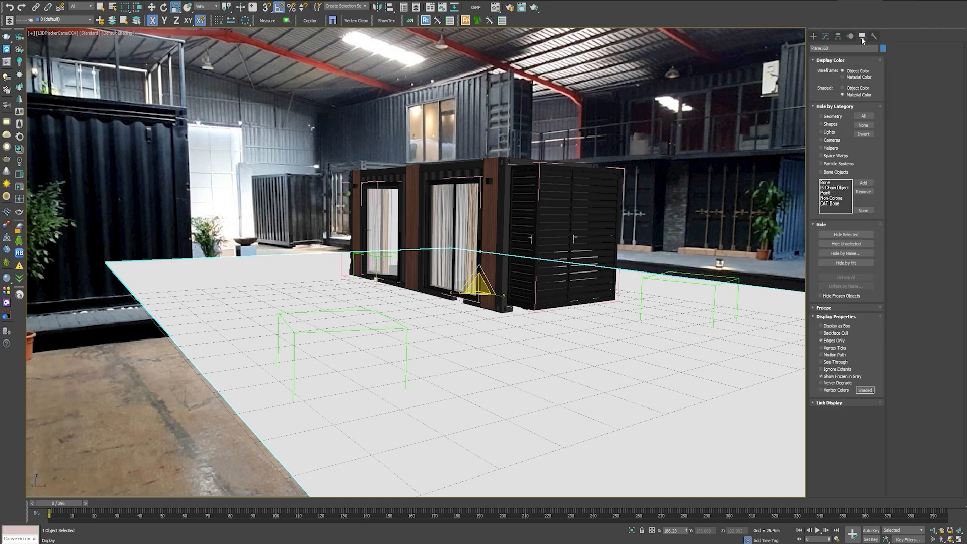
pyautogui.click(833, 327)
pyautogui.click(813, 35)
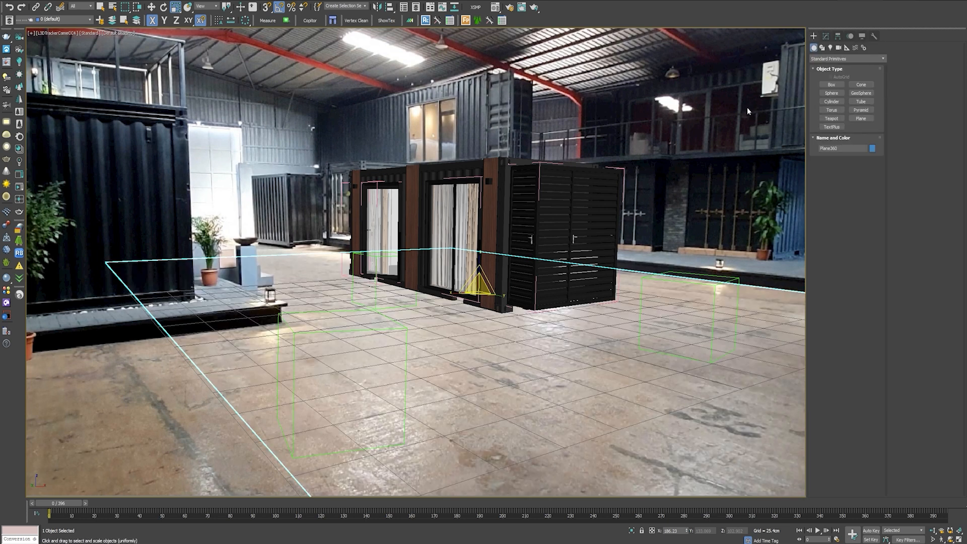
pyautogui.click(428, 335)
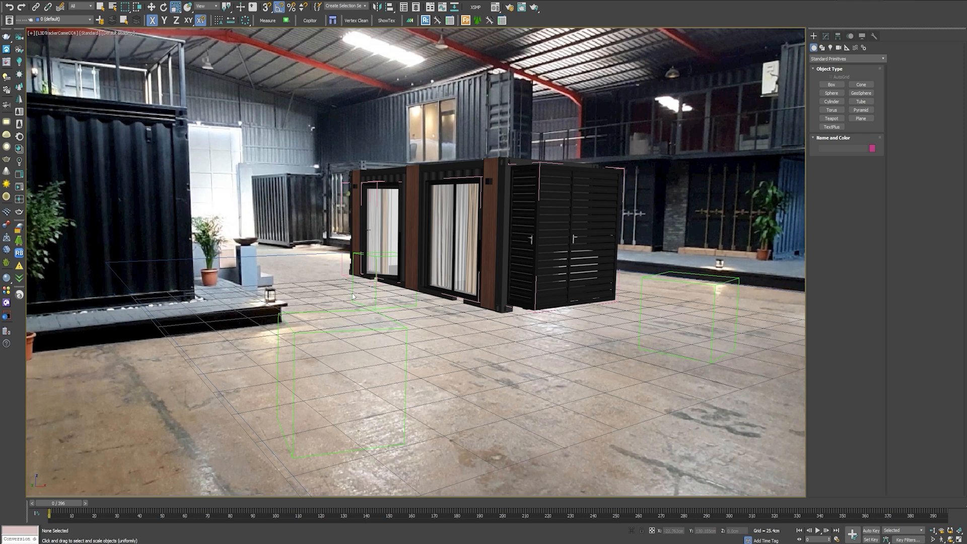
# Step: Create a rectangular CoronaLight on the floor in front of the container, hidden from direct view and shown as wireframe in the viewport
pyautogui.click(830, 47)
pyautogui.click(836, 59)
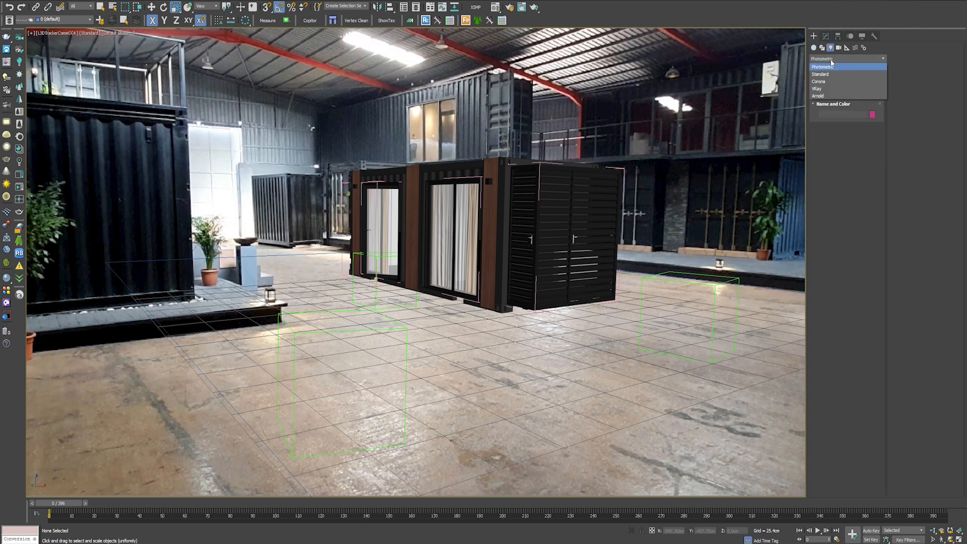
pyautogui.click(825, 82)
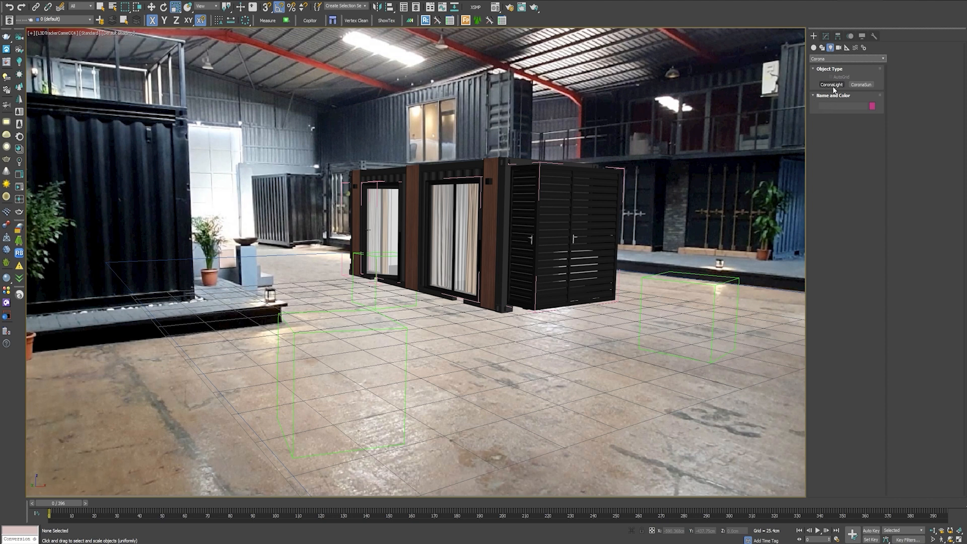
pyautogui.click(831, 85)
pyautogui.moveTo(430, 348); pyautogui.dragTo(483, 348)
pyautogui.click(838, 196)
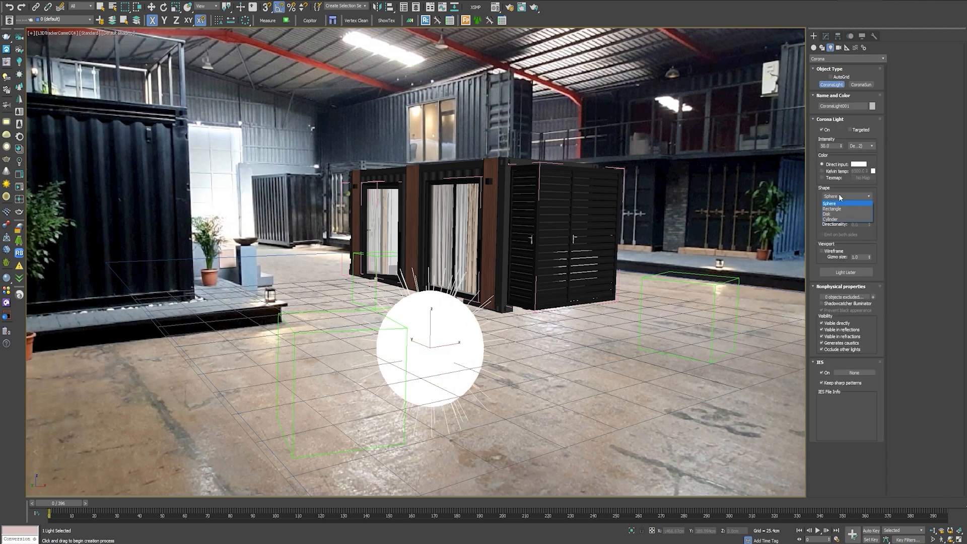
pyautogui.click(851, 207)
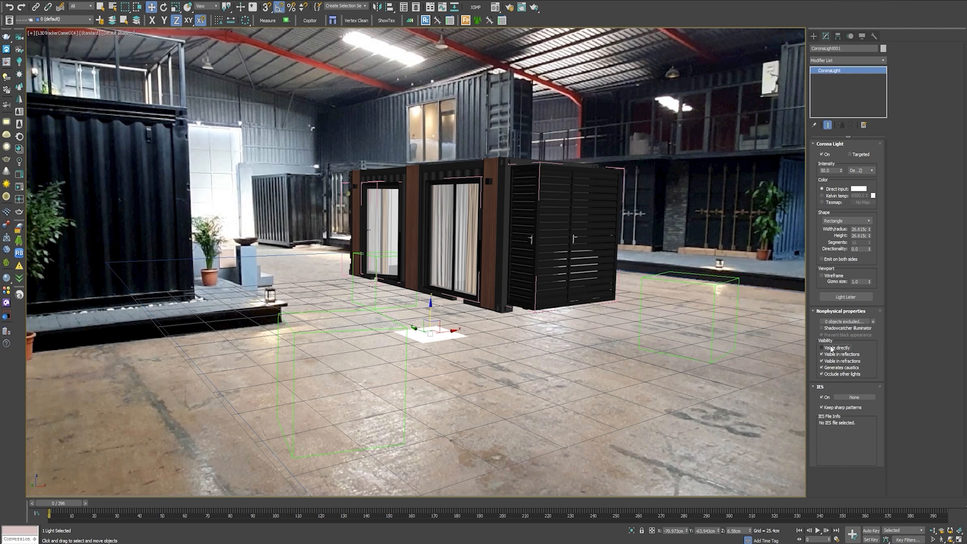
pyautogui.click(835, 276)
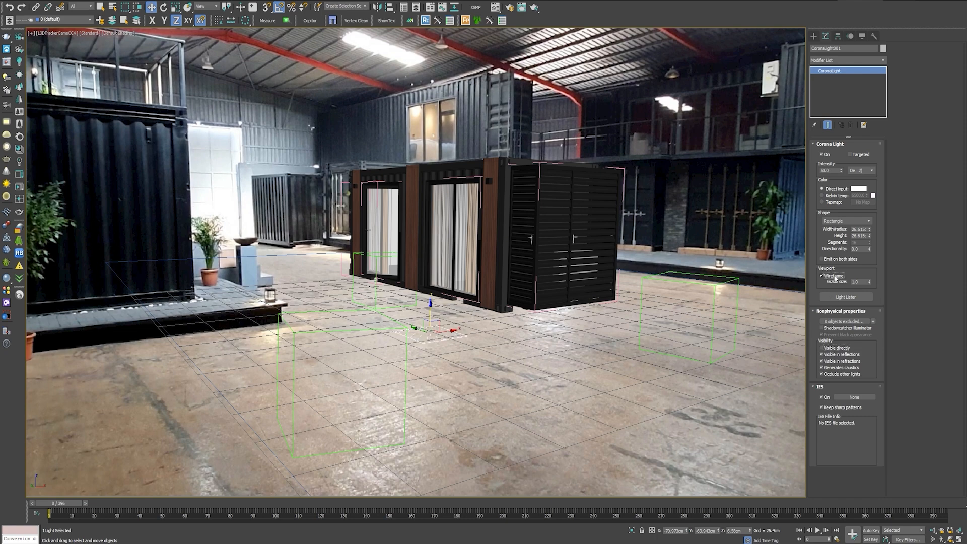
# Step: Raise the light above the warehouse floor beside the container and scale it up into a wider rectangle
pyautogui.moveTo(430, 304); pyautogui.dragTo(428, 64)
pyautogui.press('t')
pyautogui.scroll(3, 362, 267)
pyautogui.moveTo(422, 139); pyautogui.dragTo(409, 238, button='middle')
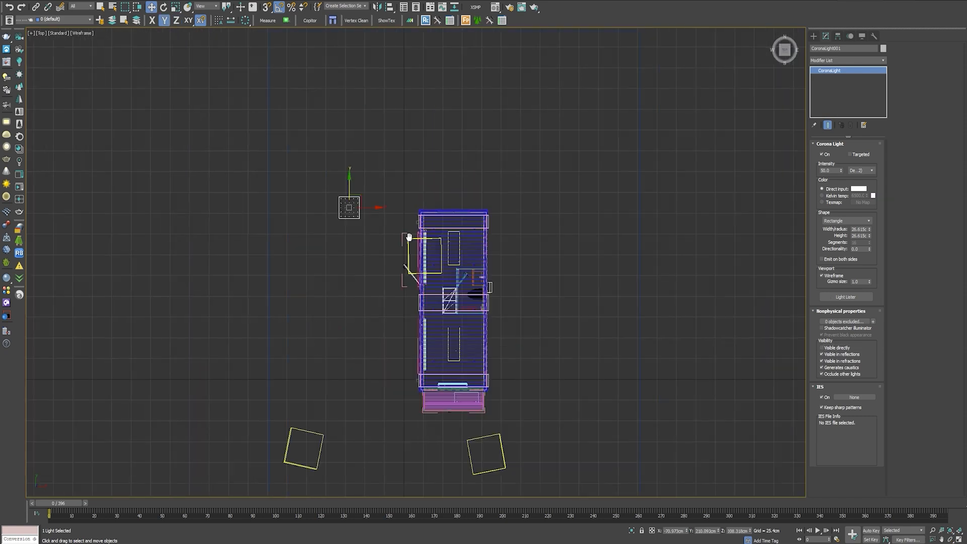
pyautogui.press('r')
pyautogui.moveTo(351, 204); pyautogui.dragTo(353, 187)
pyautogui.moveTo(379, 208); pyautogui.dragTo(395, 211)
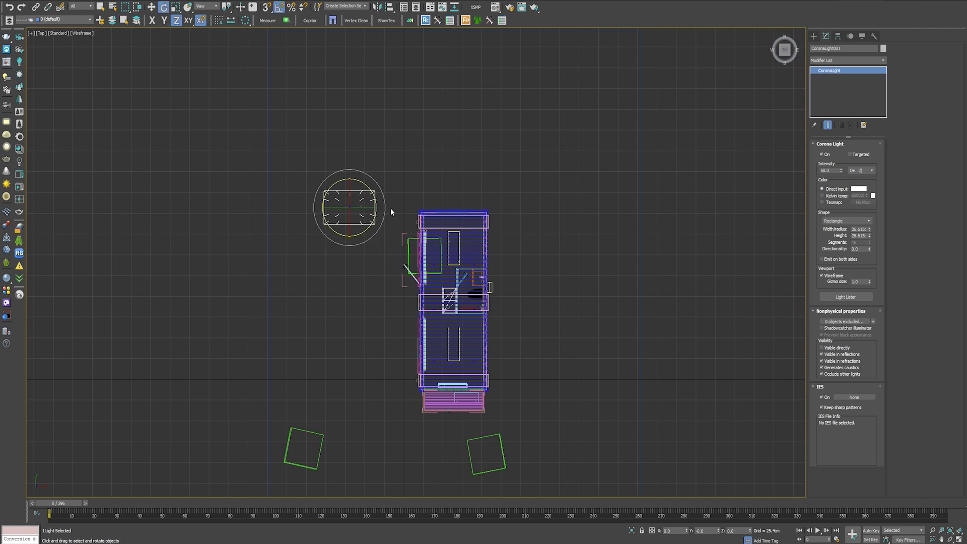
# Step: Tilt the light and move it to match the roof skylight in the camera view, and set its intensity to 60
pyautogui.press('e')
pyautogui.hotkey('alt', 'w')
pyautogui.hotkey('alt', 'w')
pyautogui.press('e')
pyautogui.moveTo(360, 87); pyautogui.dragTo(355, 63)
pyautogui.press('w')
pyautogui.moveTo(360, 60)
pyautogui.mouseDown()
pyautogui.moveTo(379, 65)
pyautogui.moveTo(365, 53)
pyautogui.mouseUp()
pyautogui.press('e')
pyautogui.click(827, 171)
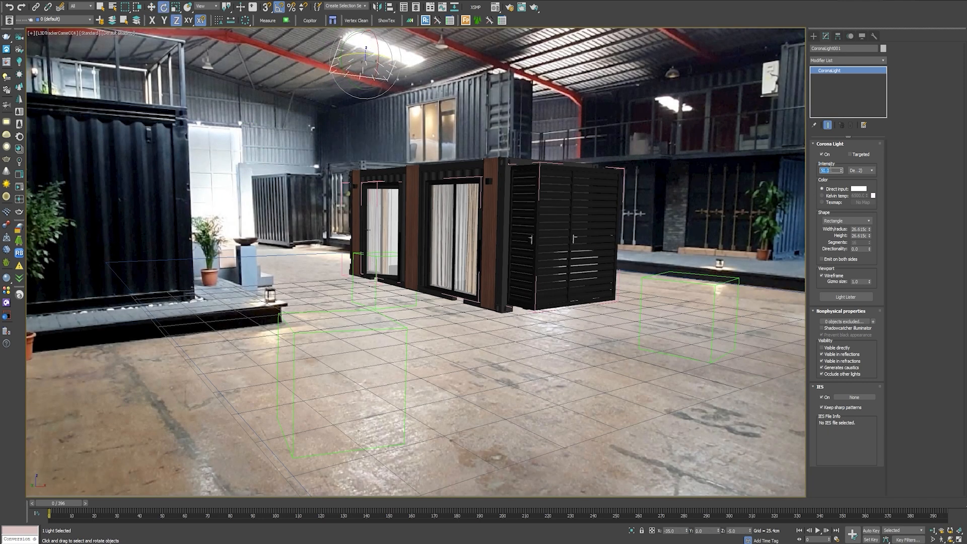
pyautogui.press('w')
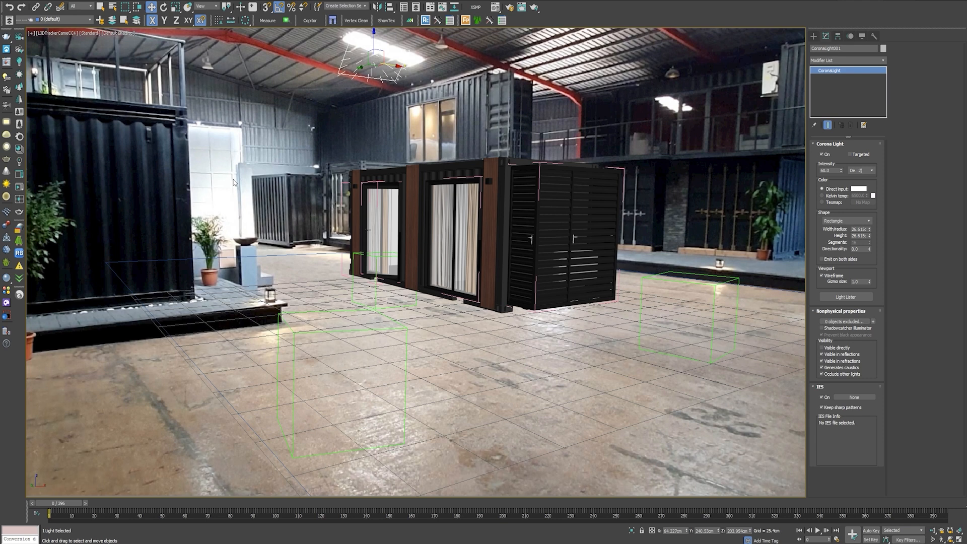
# Step: Render a test frame, inspect its Alpha channel, return to the Beauty pass, and close the frame buffer
pyautogui.click(537, 7)
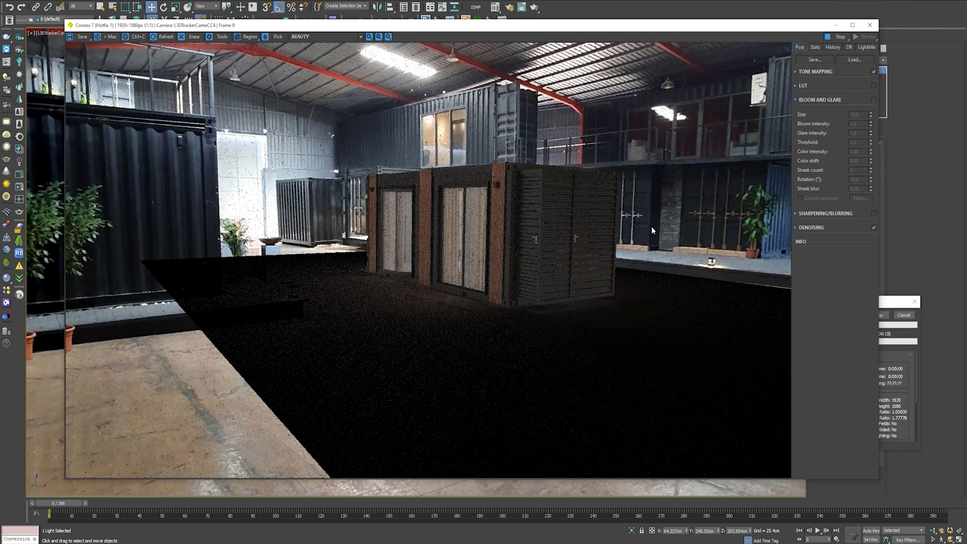
pyautogui.moveTo(475, 26); pyautogui.dragTo(455, 19)
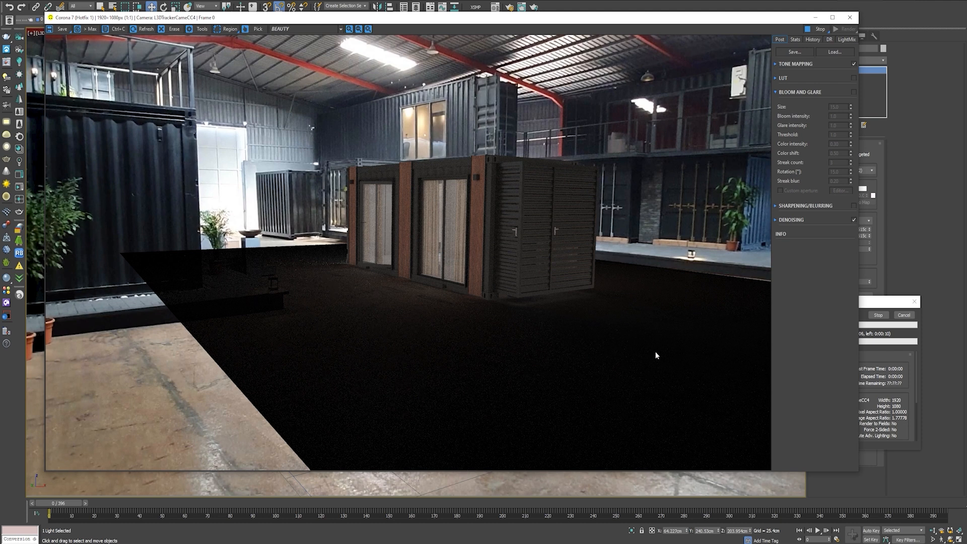
pyautogui.click(304, 27)
pyautogui.click(287, 44)
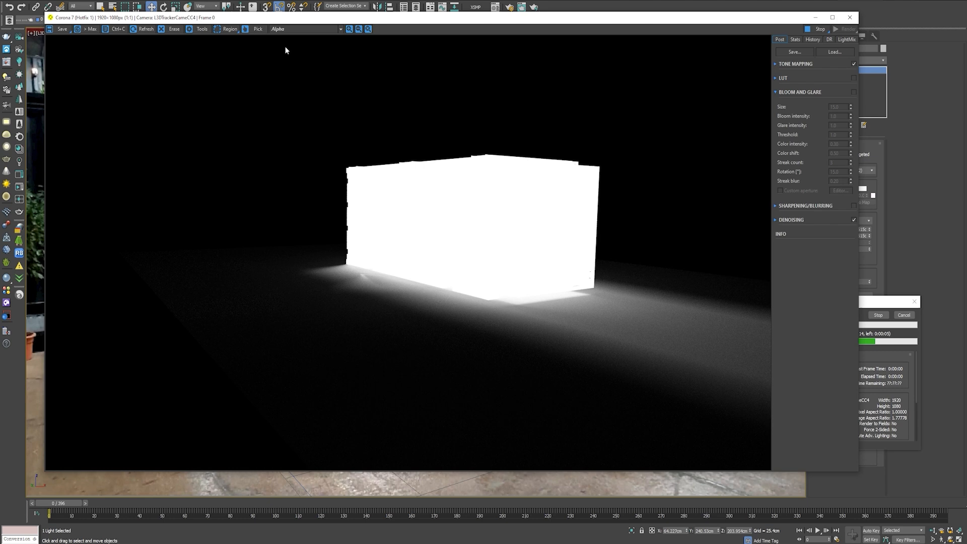
pyautogui.click(286, 28)
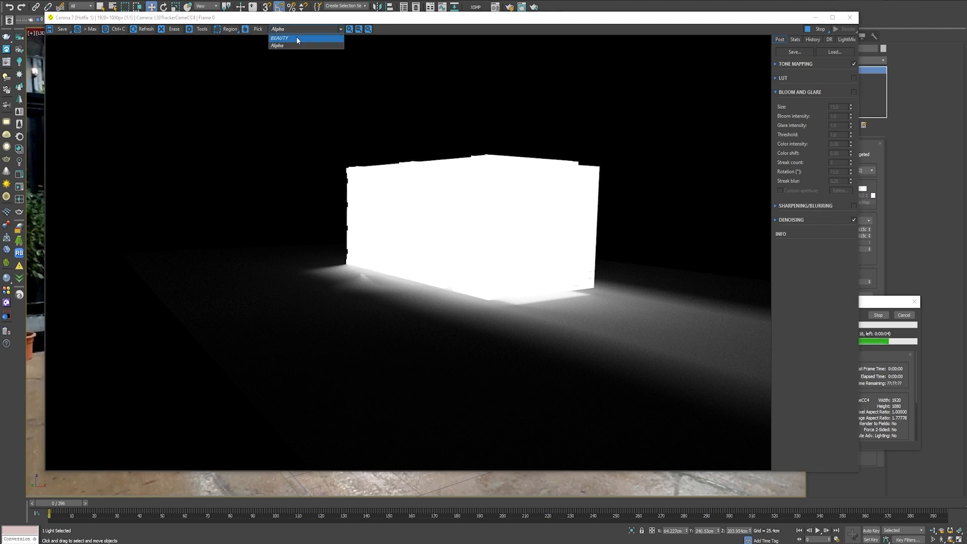
pyautogui.click(296, 38)
pyautogui.click(851, 20)
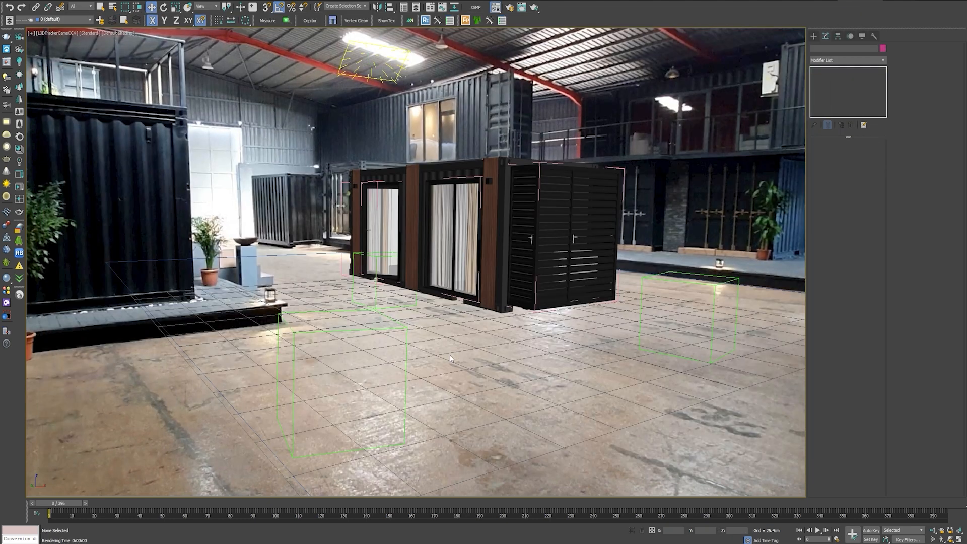
# Step: Try the Always solid alpha mode on the shadow catcher material with a test render
pyautogui.press('m')
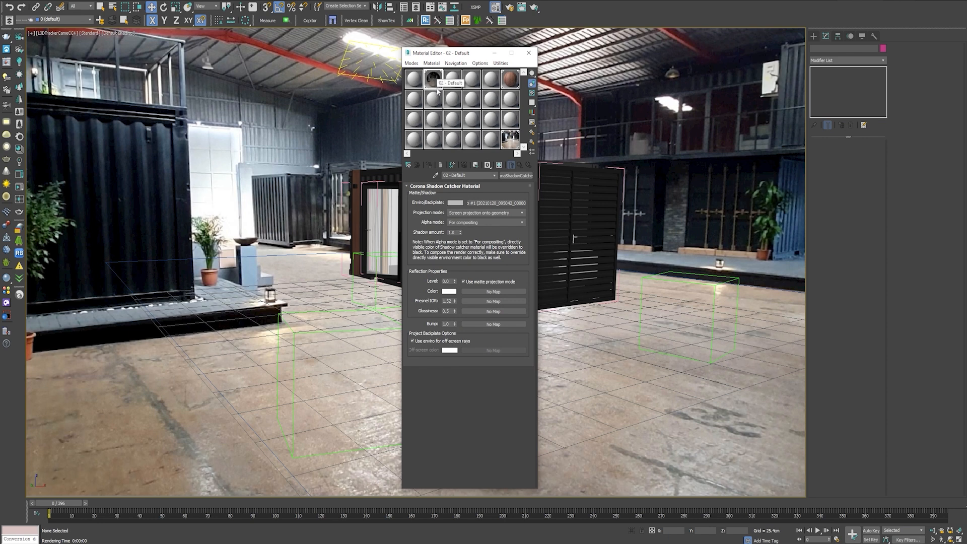
pyautogui.click(475, 223)
pyautogui.click(476, 228)
pyautogui.click(529, 53)
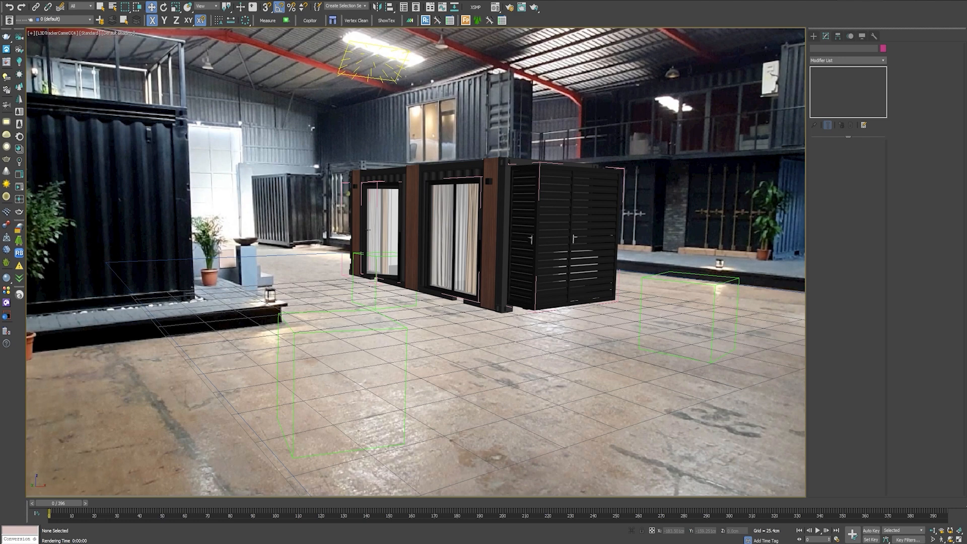
pyautogui.click(535, 7)
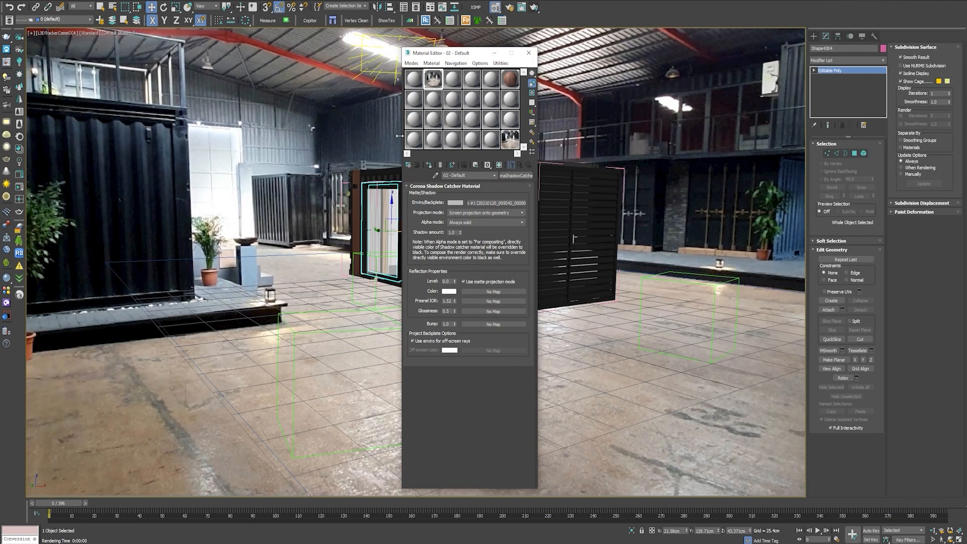
# Step: Set the shadow catcher's alpha mode back to For compositing and close the Material Editor
pyautogui.click(486, 222)
pyautogui.click(486, 236)
pyautogui.click(528, 53)
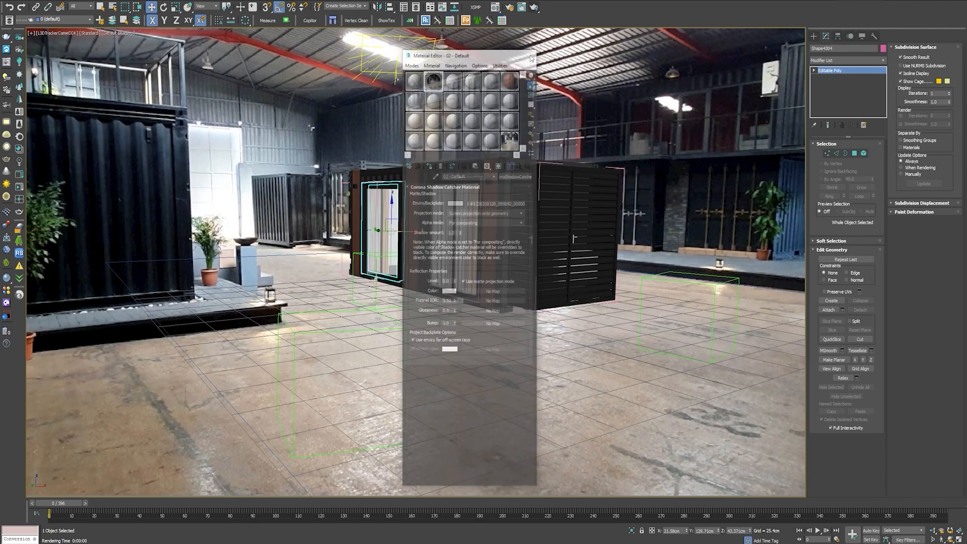
# Step: Set the render range to frames 0 to 396 and the output file to A.png in the desktop's New folder (2)
pyautogui.click(509, 7)
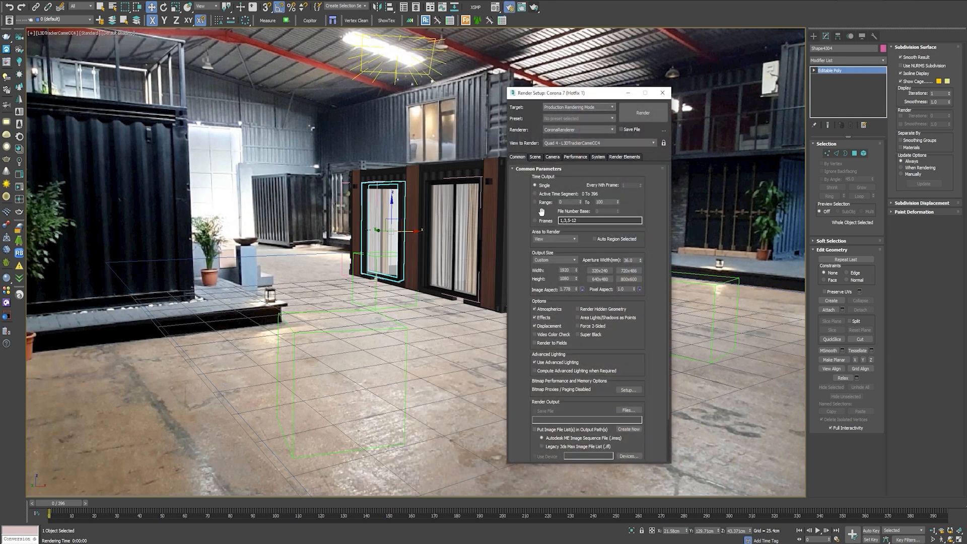
pyautogui.doubleClick(607, 202)
pyautogui.press('Return')
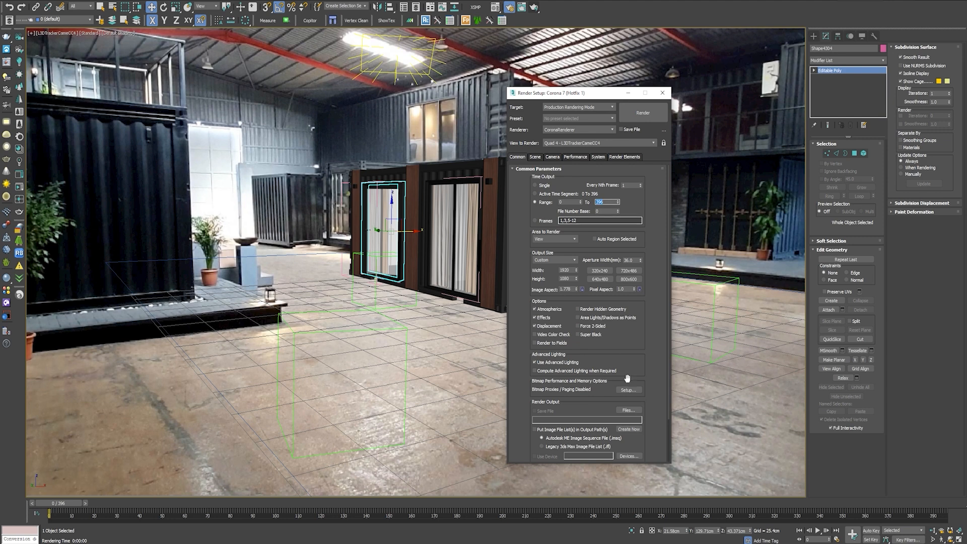
pyautogui.click(627, 411)
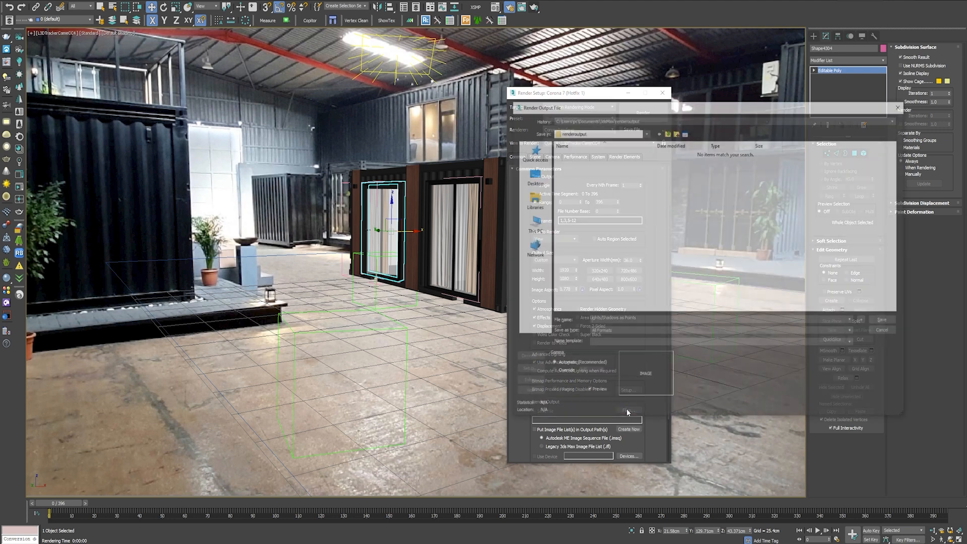
pyautogui.click(660, 331)
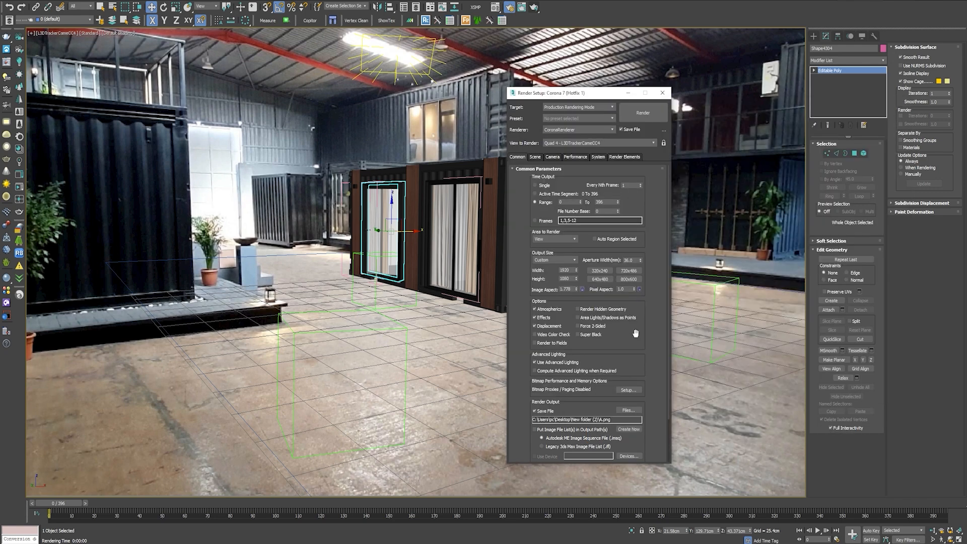
# Step: Start rendering the animation through the tracker camera and arrange the frame buffer beside the progress window
pyautogui.hotkey('shift', 'q')
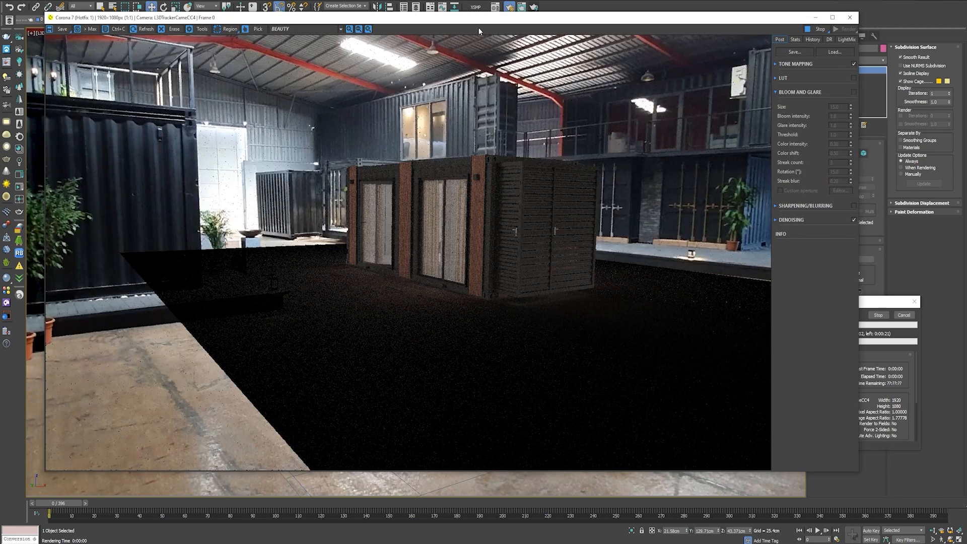
pyautogui.moveTo(479, 24); pyautogui.dragTo(461, 24)
pyautogui.click(854, 308)
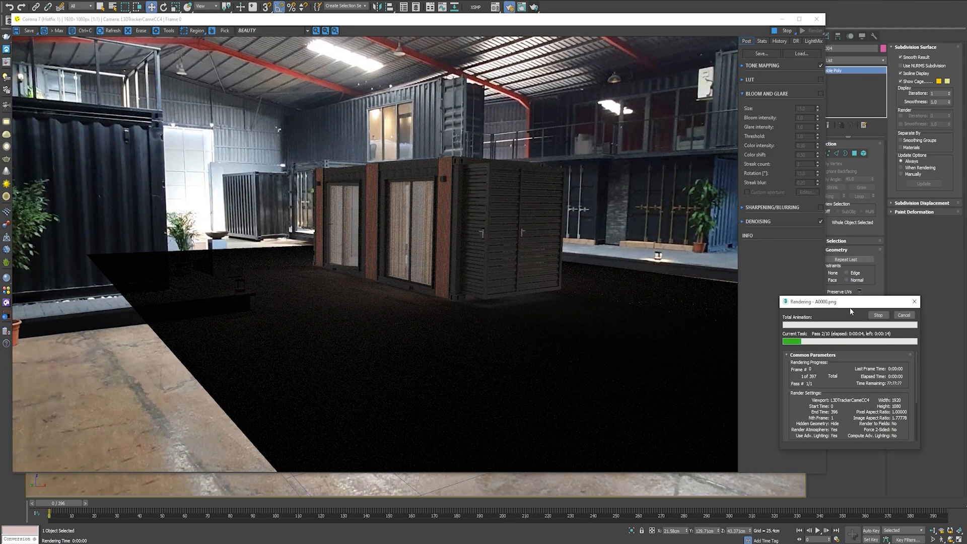
pyautogui.moveTo(840, 307); pyautogui.dragTo(812, 324)
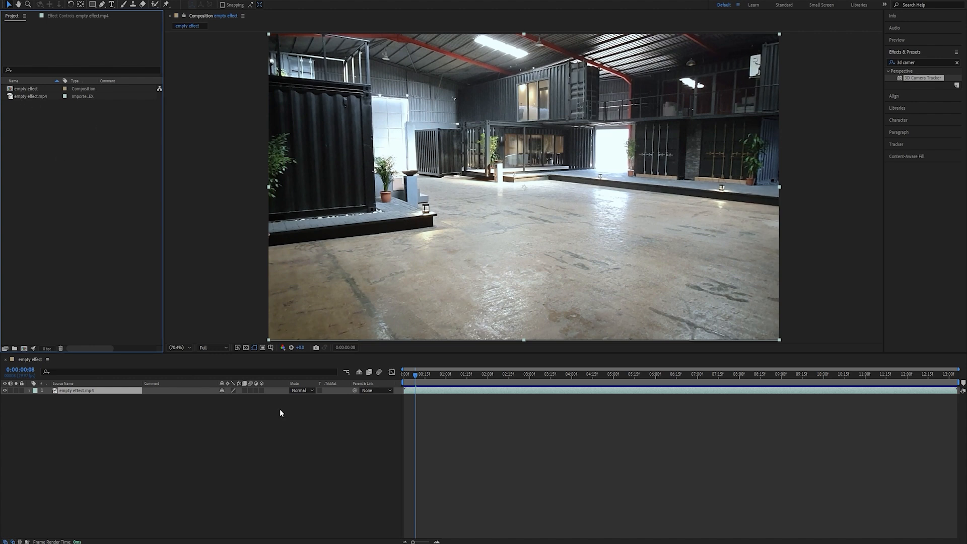
# Step: Switch to After Effects, import the PNG sequence starting at match moving 0000.png and place it above the warehouse footage from the first frame
pyautogui.click(407, 381)
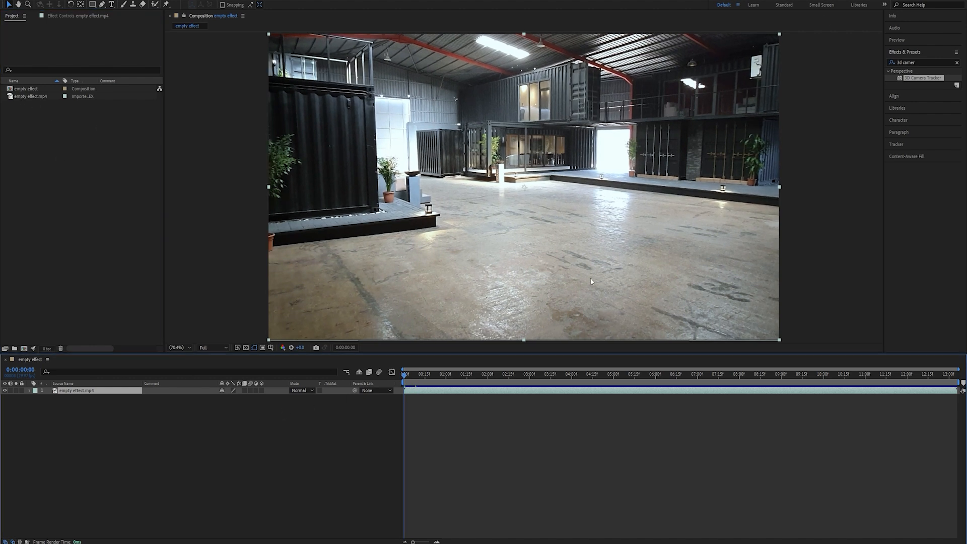
pyautogui.doubleClick(86, 170)
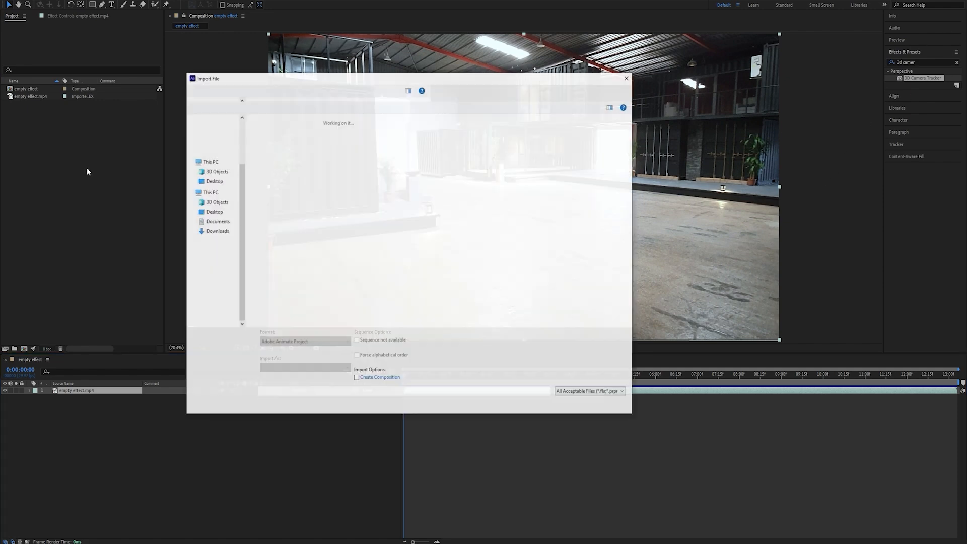
pyautogui.click(355, 142)
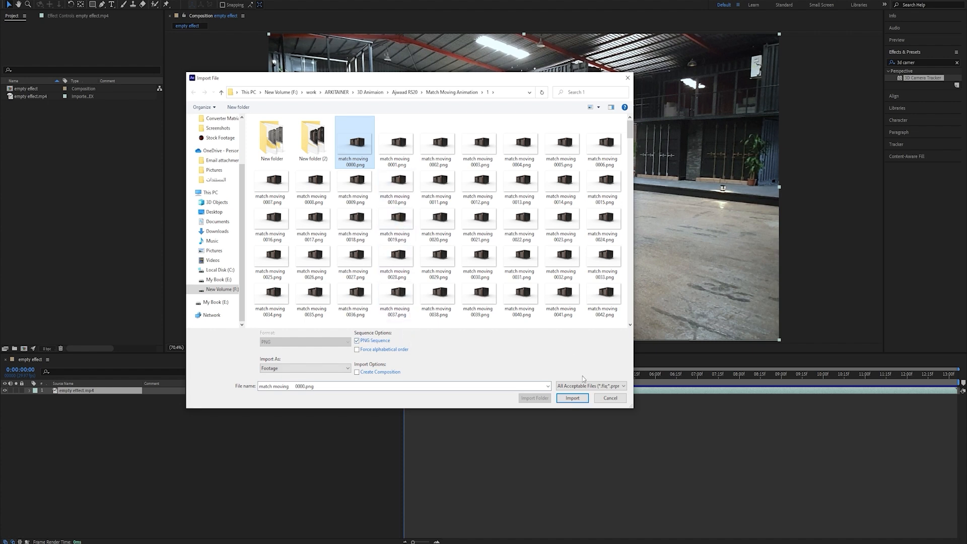
pyautogui.click(573, 398)
pyautogui.moveTo(38, 104); pyautogui.dragTo(111, 391)
pyautogui.moveTo(410, 374); pyautogui.dragTo(433, 377)
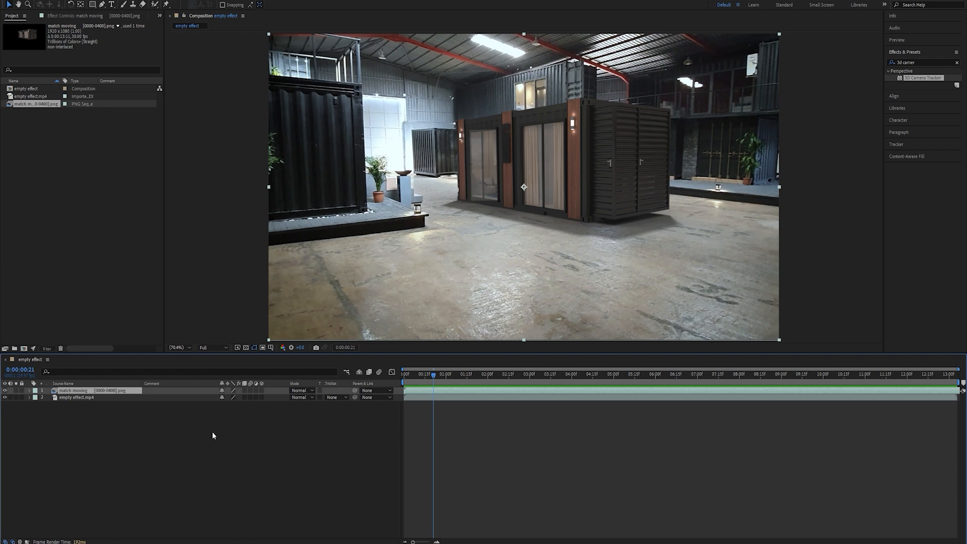
# Step: Apply Lumetri Color to the match moving layer and open its Basic Correction settings
pyautogui.hotkey('ctrl', 'space')
pyautogui.write('lumet')
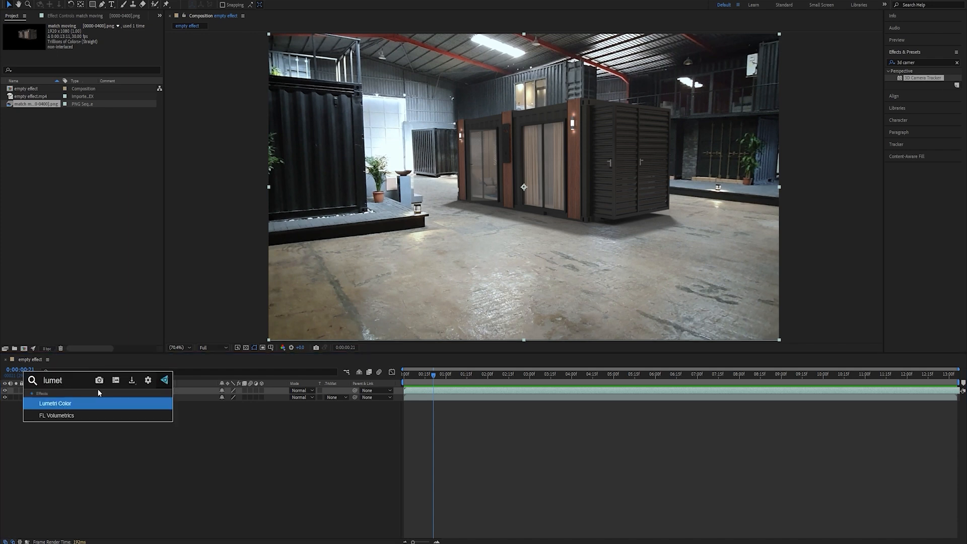
pyautogui.click(88, 404)
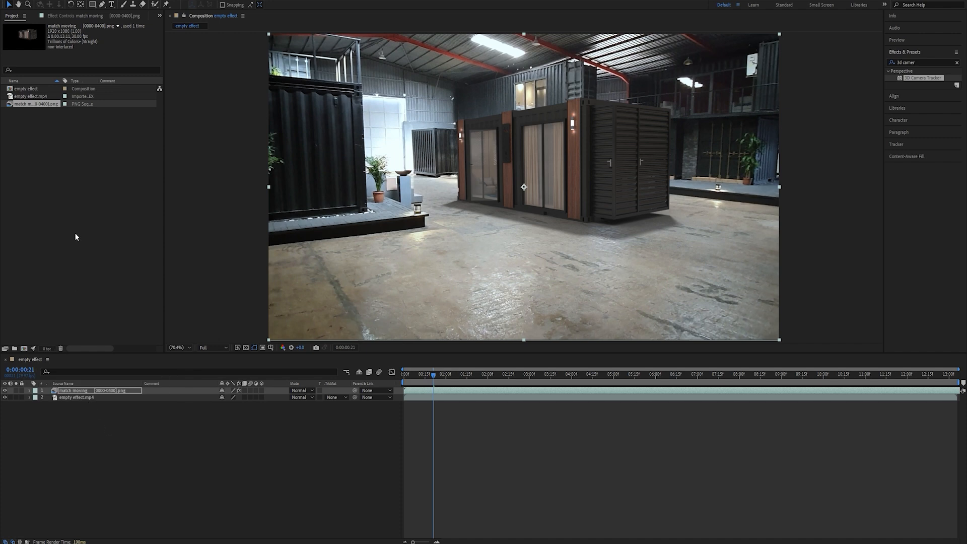
pyautogui.click(89, 18)
pyautogui.click(10, 39)
# Step: Cool the container layer's Lumetri temperature to -17 and raise its contrast and highlights to match the footage, checking the remaining Lumetri sections
pyautogui.moveTo(91, 74); pyautogui.dragTo(105, 107)
pyautogui.hotkey('ctrl', 'z')
pyautogui.moveTo(91, 115); pyautogui.dragTo(70, 116)
pyautogui.hotkey('ctrl', 'z')
pyautogui.click(10, 156)
pyautogui.click(10, 156)
pyautogui.click(10, 163)
pyautogui.scroll(-4, 24, 141)
pyautogui.scroll(4, 24, 141)
pyautogui.click(10, 163)
# Step: Apply the Add Grain effect to the match moving layer and collapse the Lumetri Color settings
pyautogui.click(94, 391)
pyautogui.hotkey('ctrl', 'space')
pyautogui.write('add')
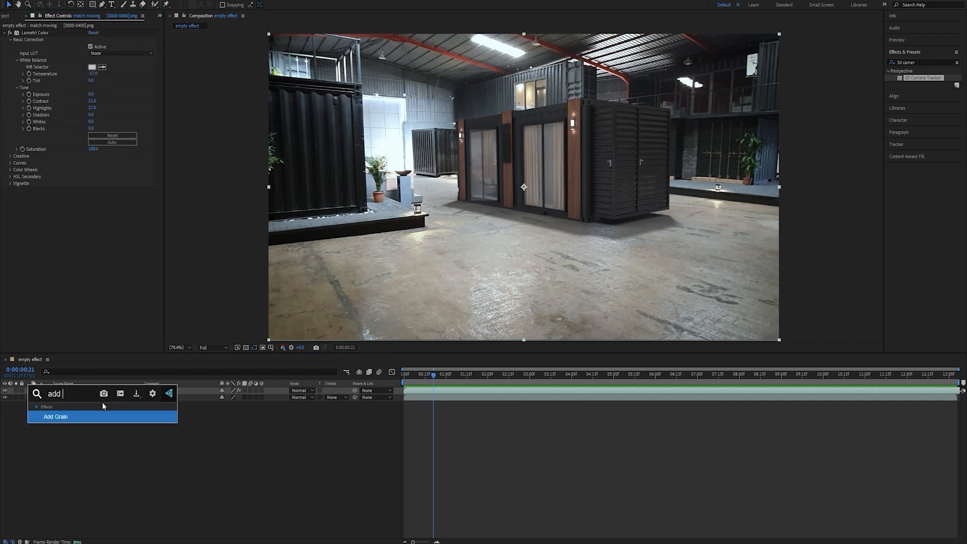
pyautogui.press('Return')
pyautogui.click(5, 33)
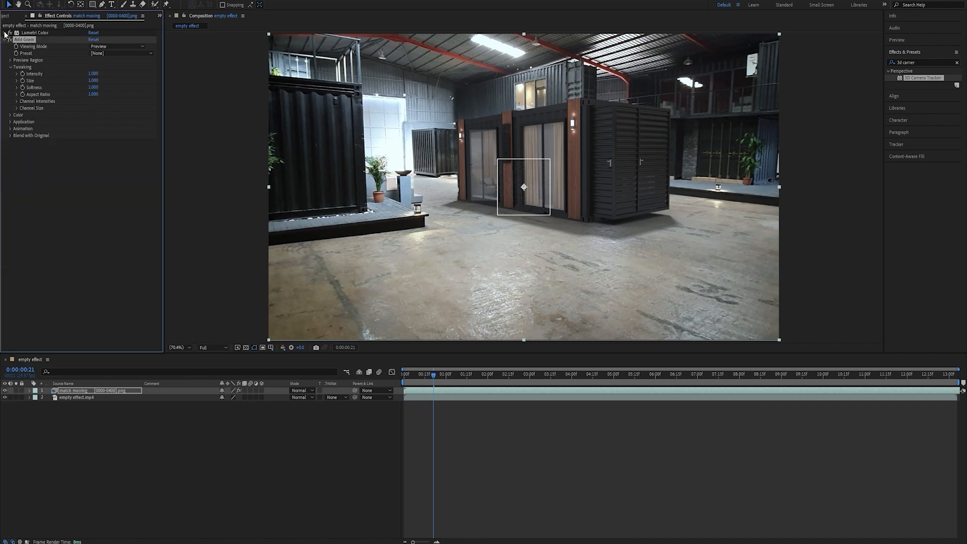
# Step: Set the Add Grain viewing mode to Final Output
pyautogui.scroll(3, 566, 95)
pyautogui.moveTo(831, 189); pyautogui.dragTo(355, 102, button='middle')
pyautogui.scroll(1, 565, 101)
pyautogui.scroll(-3, 513, 166)
pyautogui.click(37, 57)
pyautogui.click(116, 46)
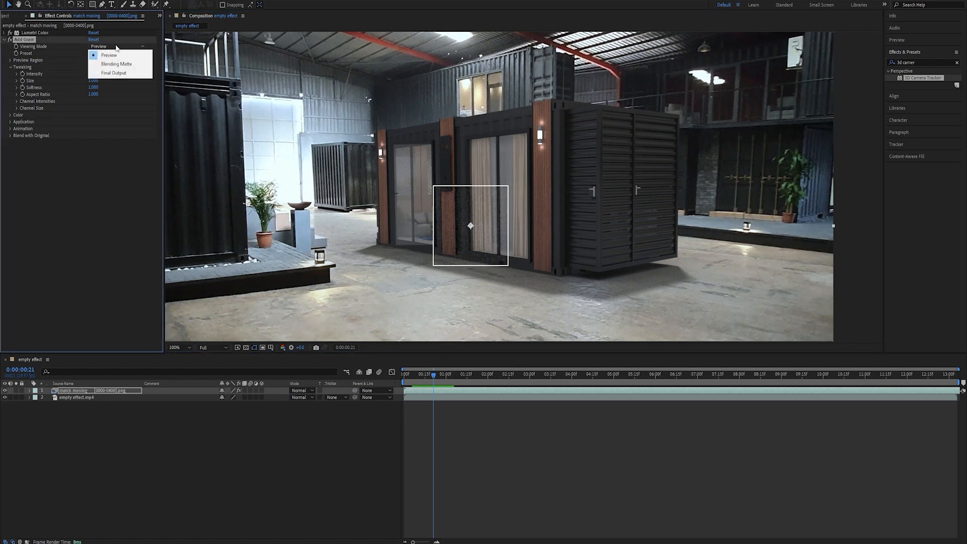
pyautogui.click(113, 73)
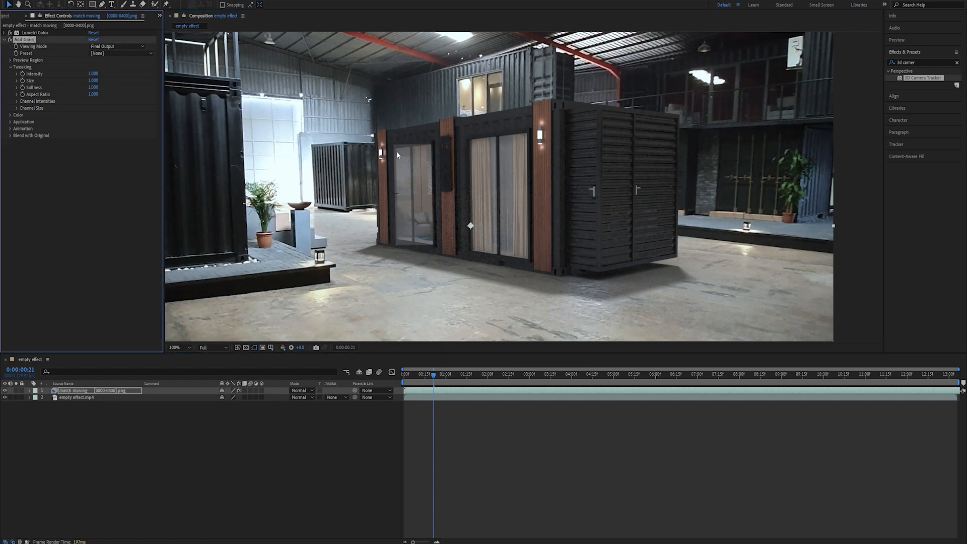
# Step: Set the added grain's intensity to 0.2 and its softness to 1.2
pyautogui.scroll(2, 407, 128)
pyautogui.click(94, 73)
pyautogui.write('0.2')
pyautogui.press('Return')
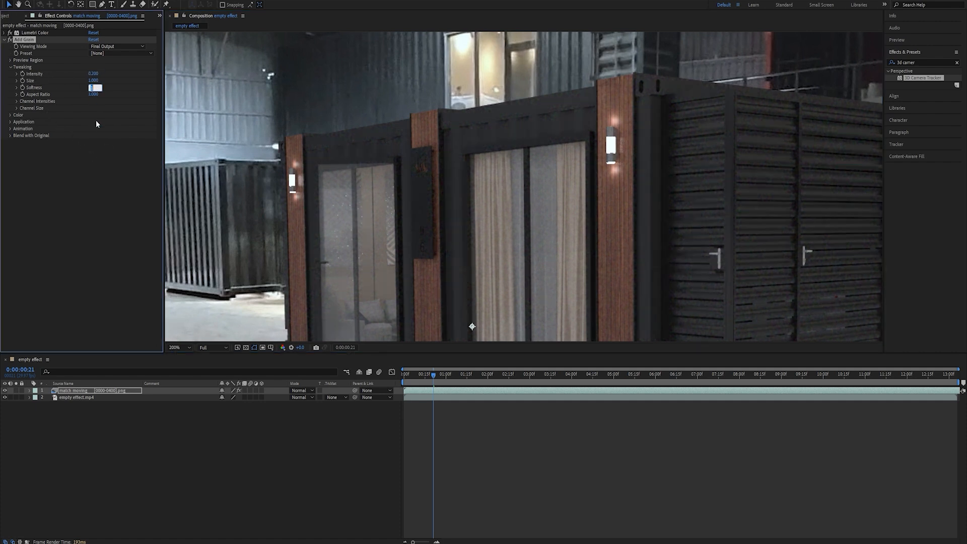
pyautogui.write('.2')
pyautogui.press('Return')
# Step: Make the added grain monochromatic, collapse the Add Grain settings and check the container against the background
pyautogui.click(10, 116)
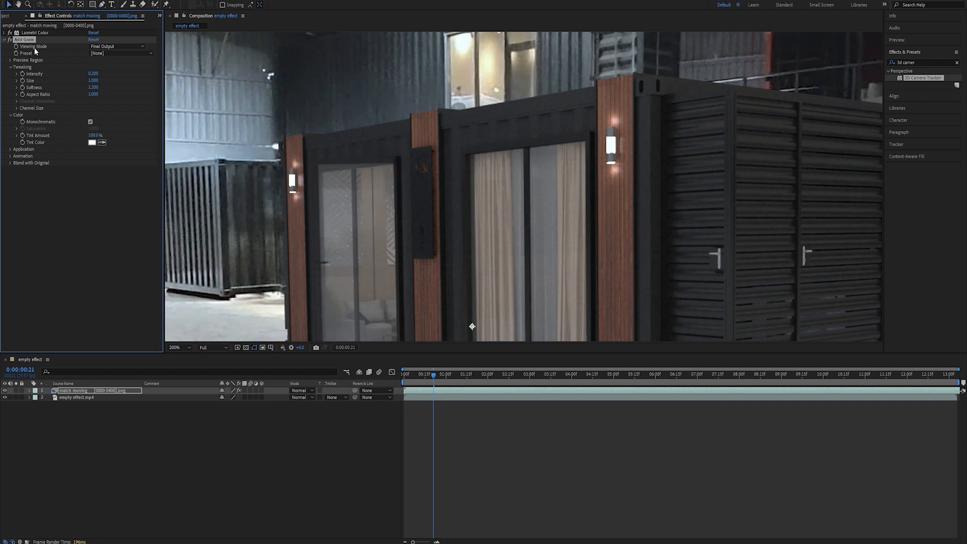
pyautogui.click(5, 40)
pyautogui.scroll(-2, 370, 204)
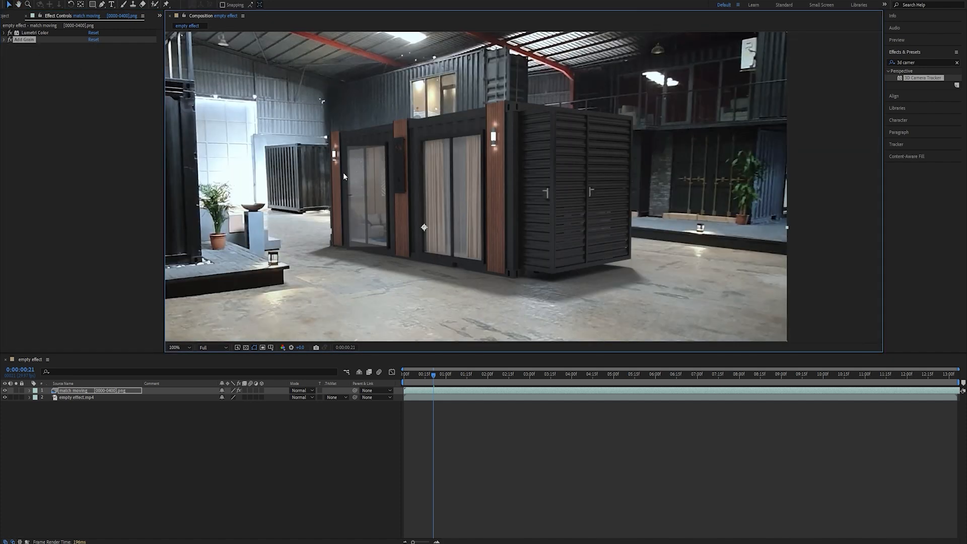
pyautogui.scroll(1, 409, 131)
pyautogui.moveTo(410, 131); pyautogui.dragTo(446, 158, button='middle')
pyautogui.scroll(-1, 445, 158)
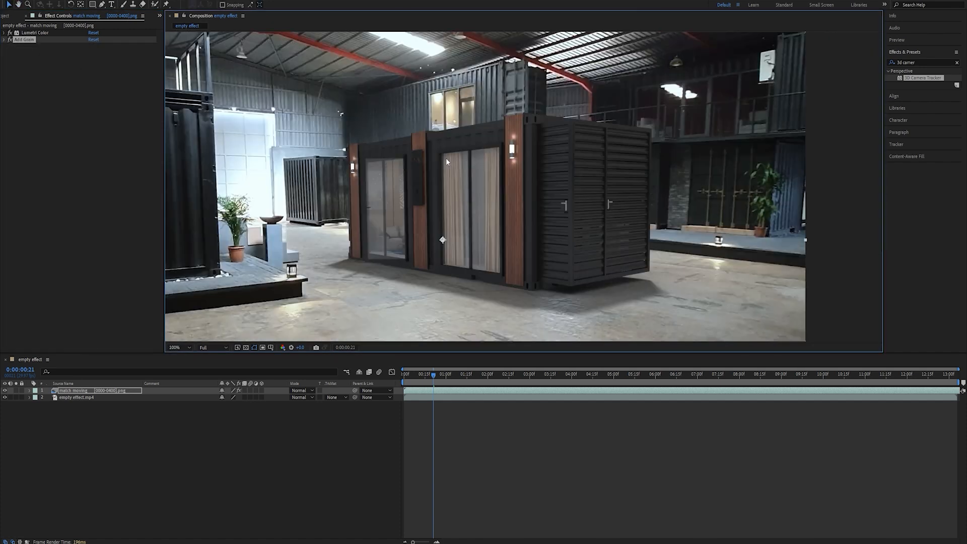
# Step: Create an adjustment layer above the other layers and apply the Magic Bullet Looks effect to it
pyautogui.rightClick(181, 410)
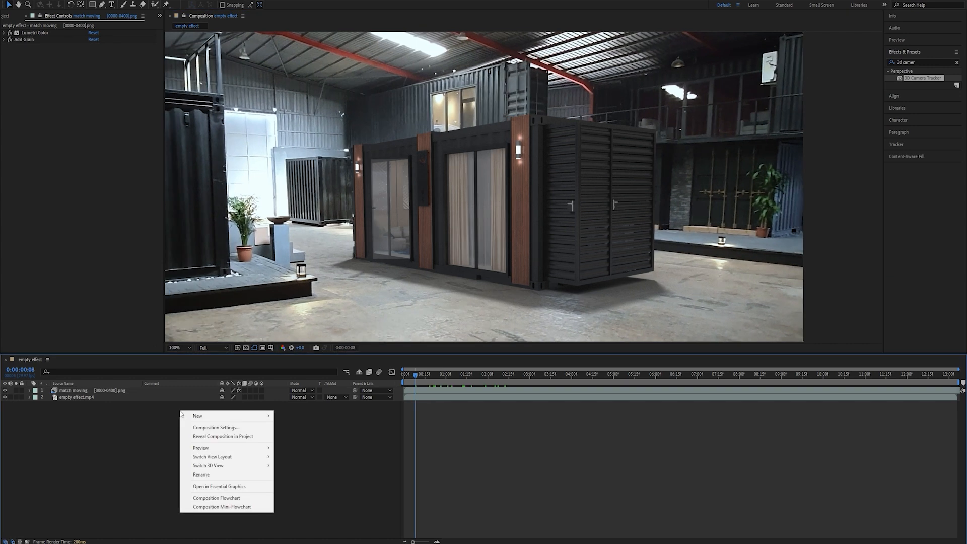
pyautogui.moveTo(202, 416)
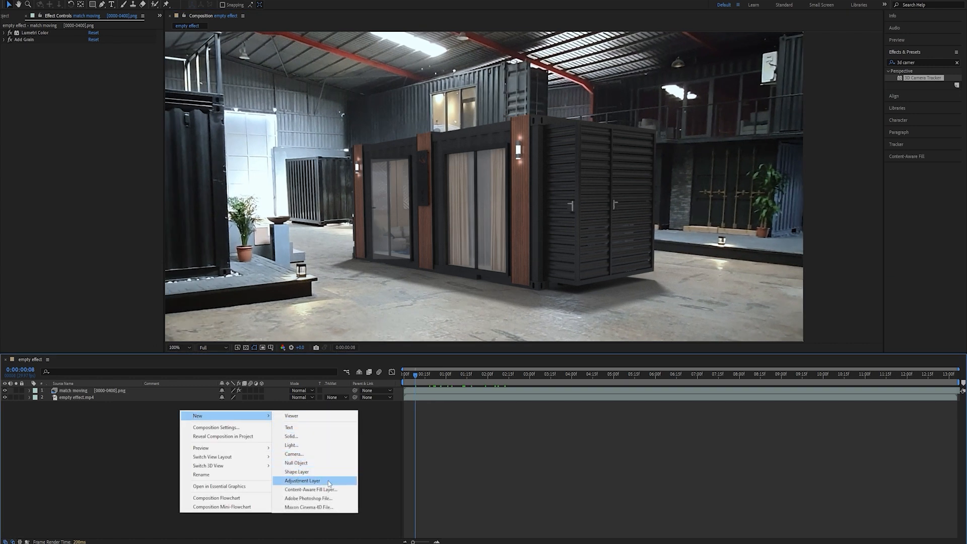
pyautogui.click(331, 482)
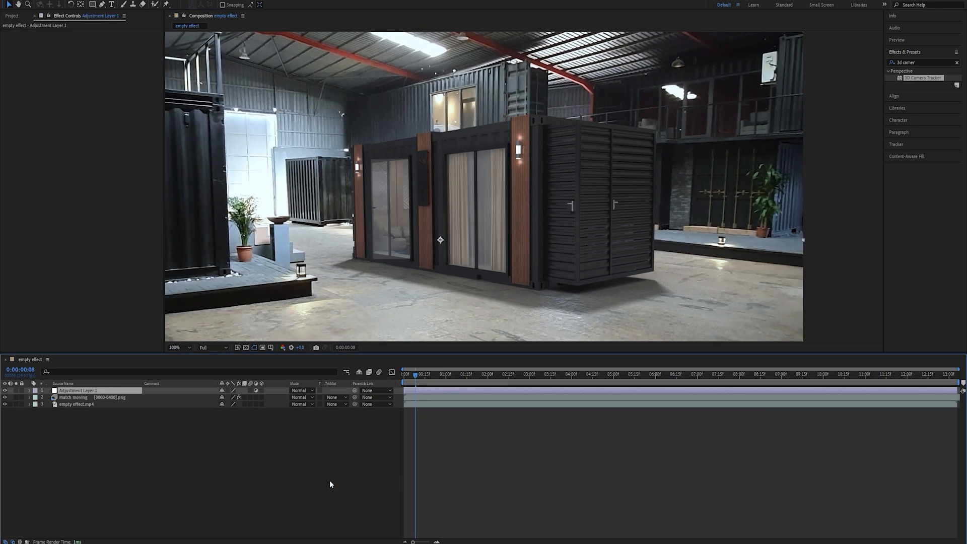
pyautogui.click(81, 1)
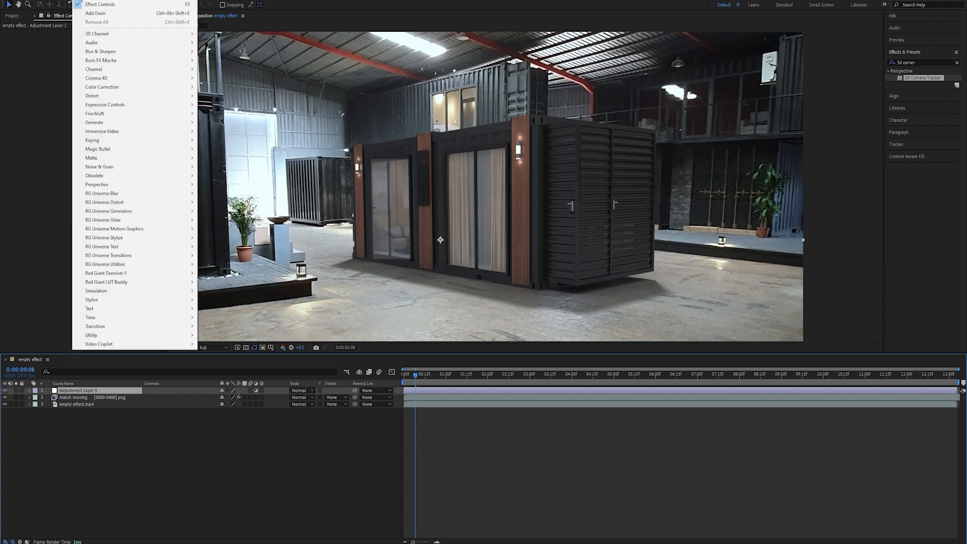
pyautogui.moveTo(134, 149)
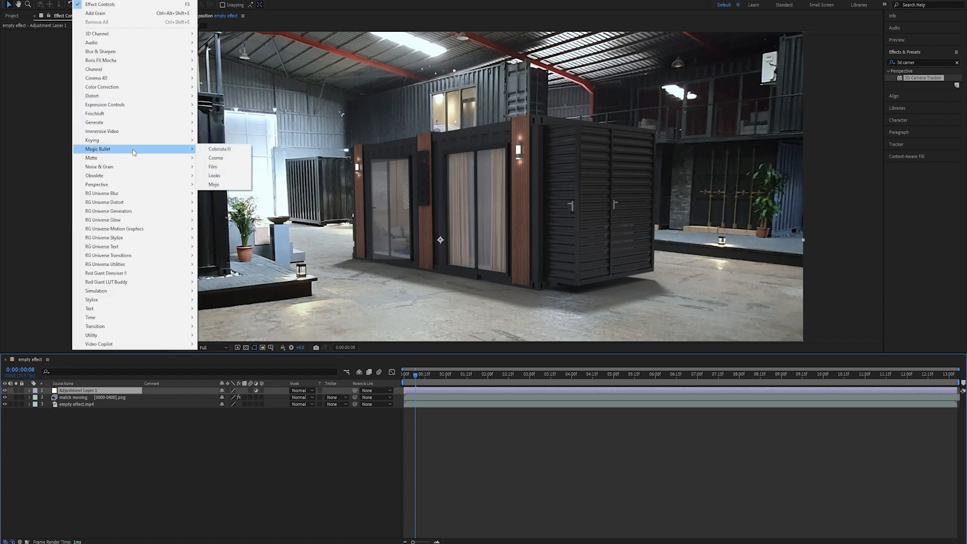
pyautogui.click(215, 176)
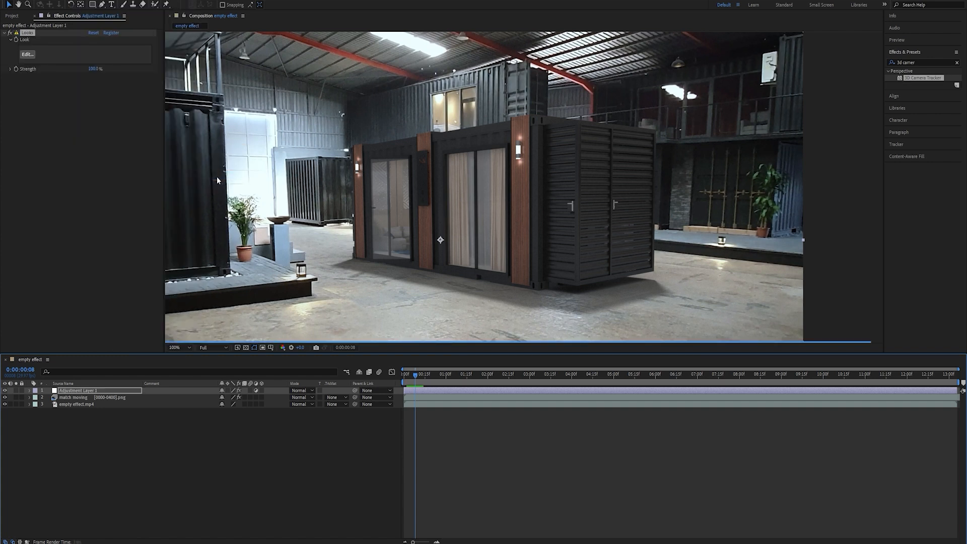
# Step: Edit the adjustment layer's look, preview the Lynne preset, and apply the Body Shop preset from the Blockbuster looks
pyautogui.click(27, 54)
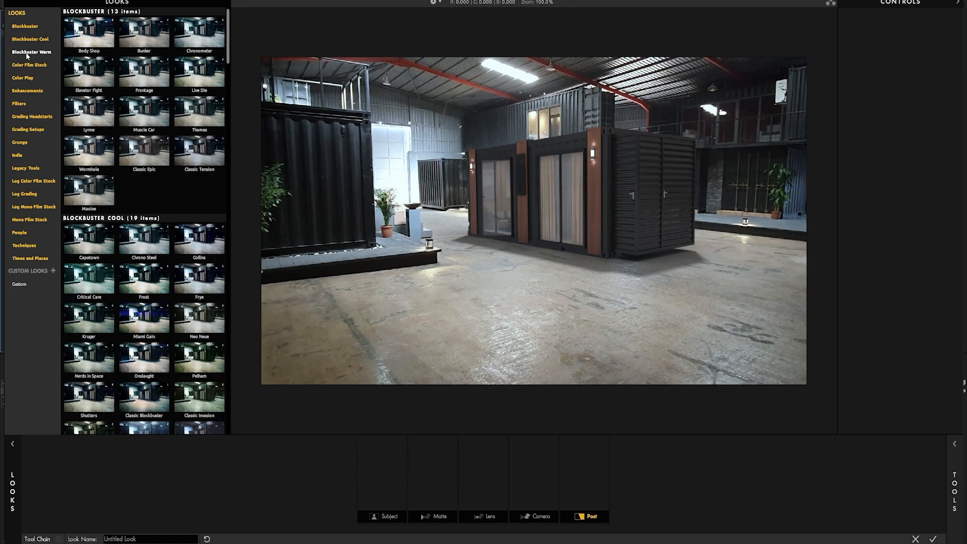
pyautogui.click(84, 102)
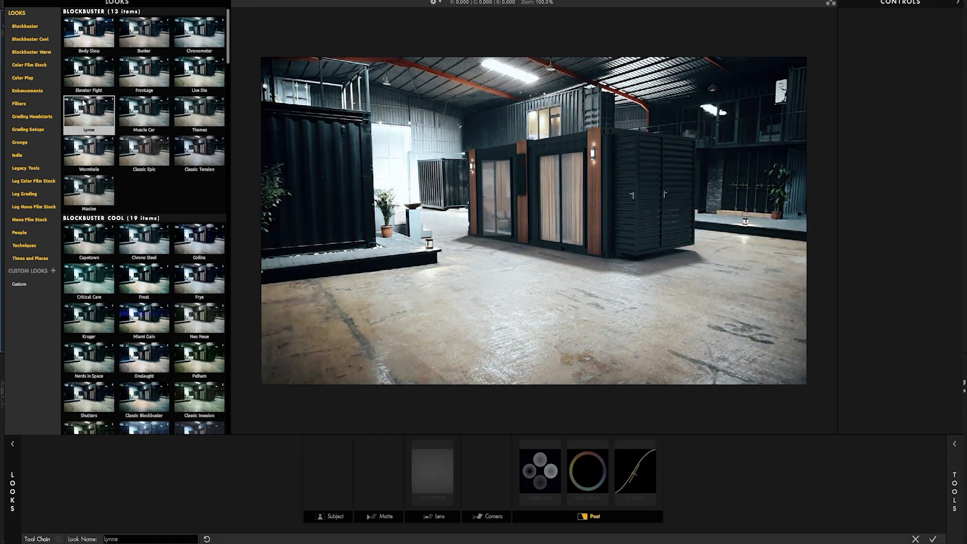
pyautogui.click(99, 32)
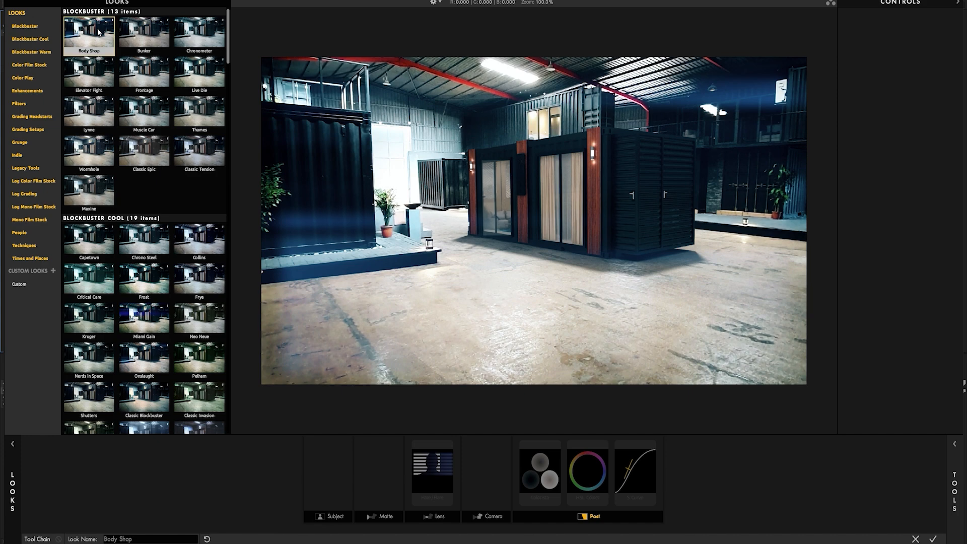
pyautogui.click(933, 538)
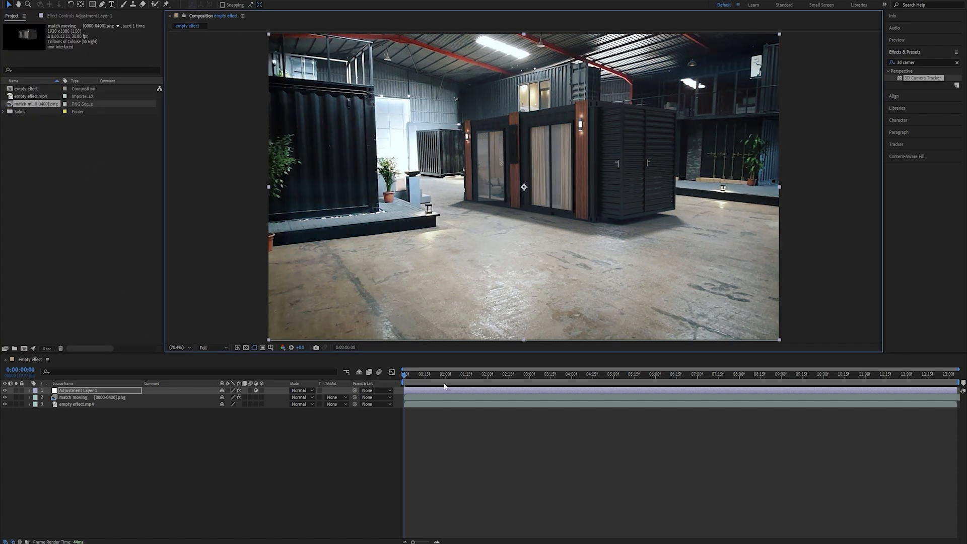
# Step: Send the empty effect composition to the Adobe Media Encoder queue for export
pyautogui.click(11, 2)
pyautogui.moveTo(80, 118)
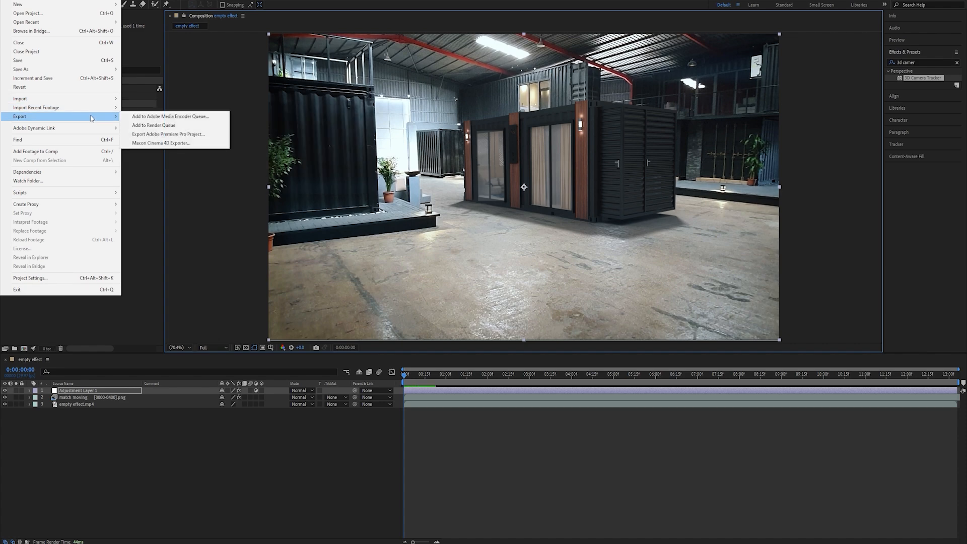
pyautogui.click(216, 118)
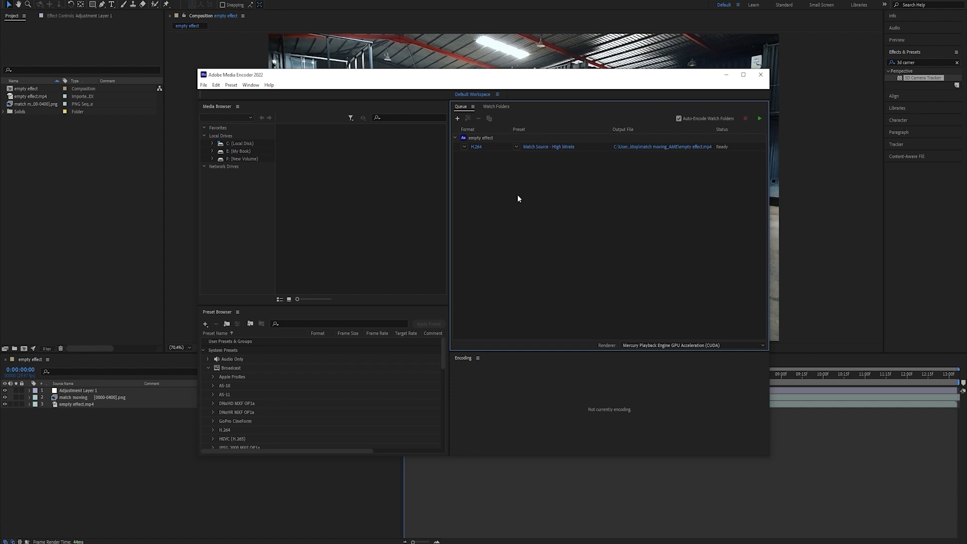
# Step: Configure the H.264 export with a 20 Mbps target bitrate and an output file on the desktop, and start encoding the queue
pyautogui.click(476, 147)
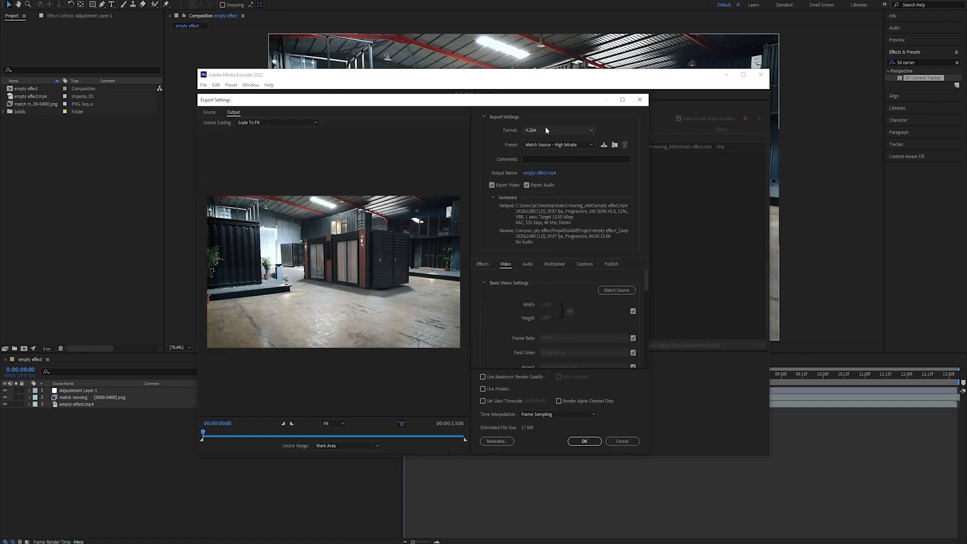
pyautogui.click(569, 145)
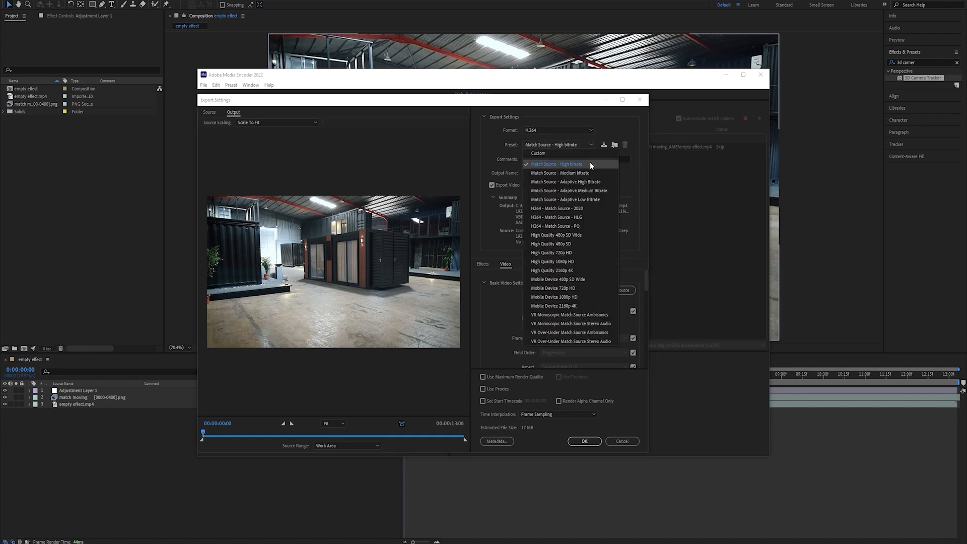
pyautogui.click(590, 161)
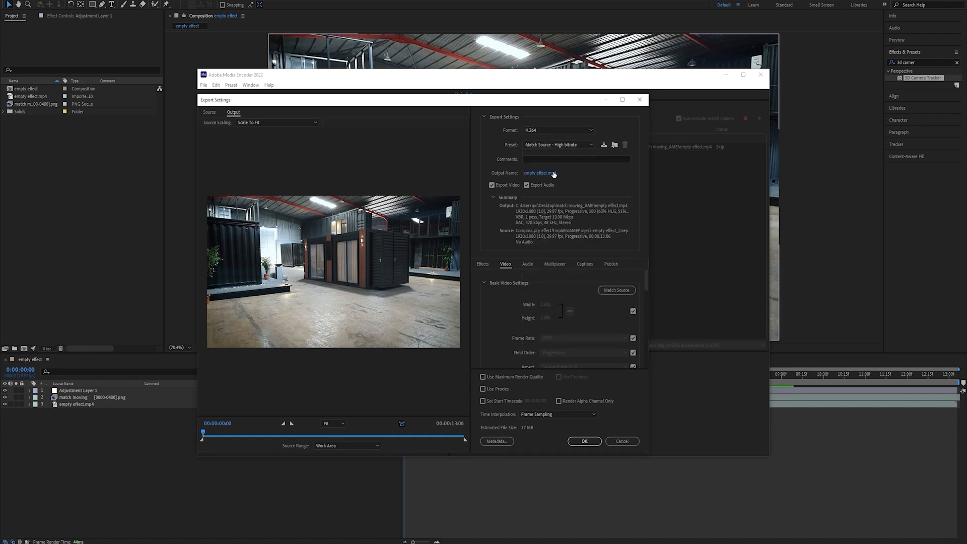
pyautogui.moveTo(646, 276); pyautogui.dragTo(642, 348)
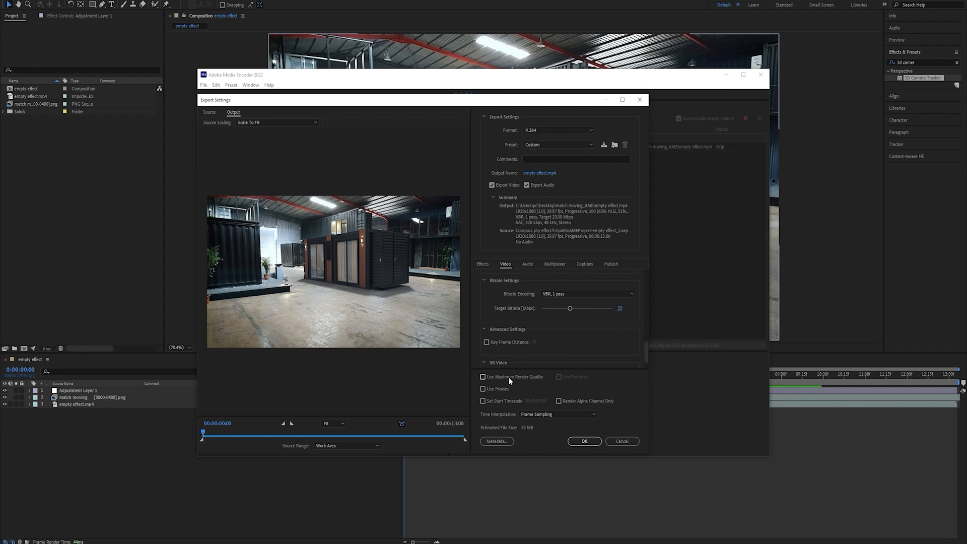
pyautogui.click(586, 442)
pyautogui.click(759, 119)
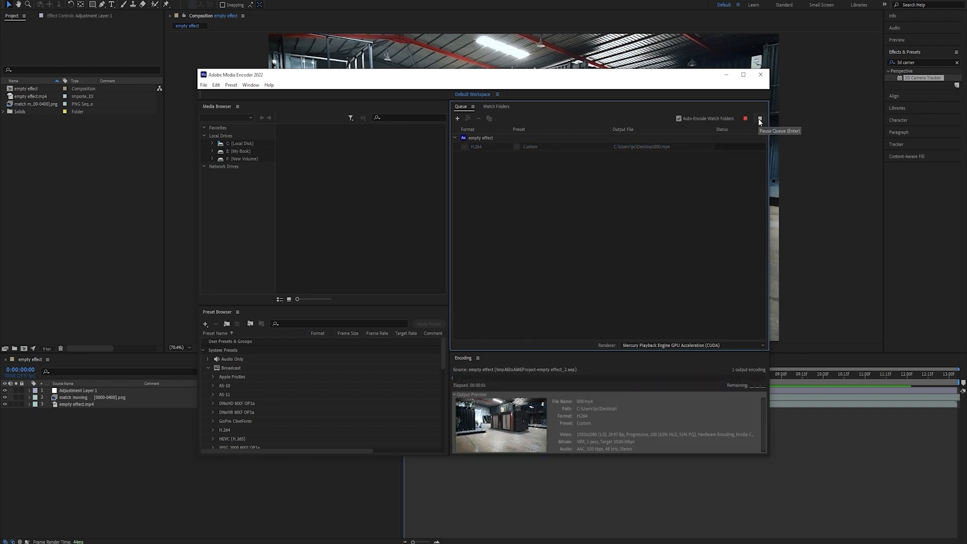